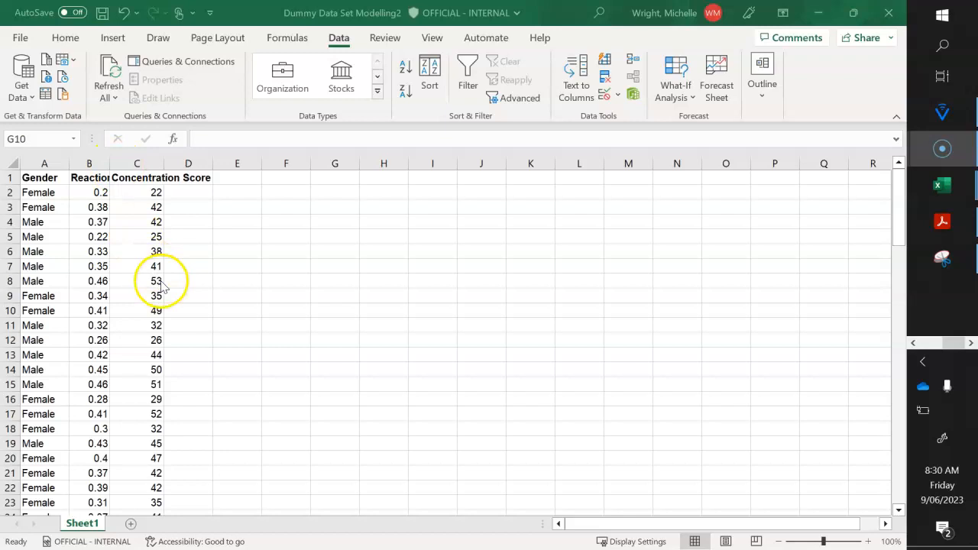
- Widen the Reaction Time and Concentration Score columns so their full headers fit
left_click(194, 298)
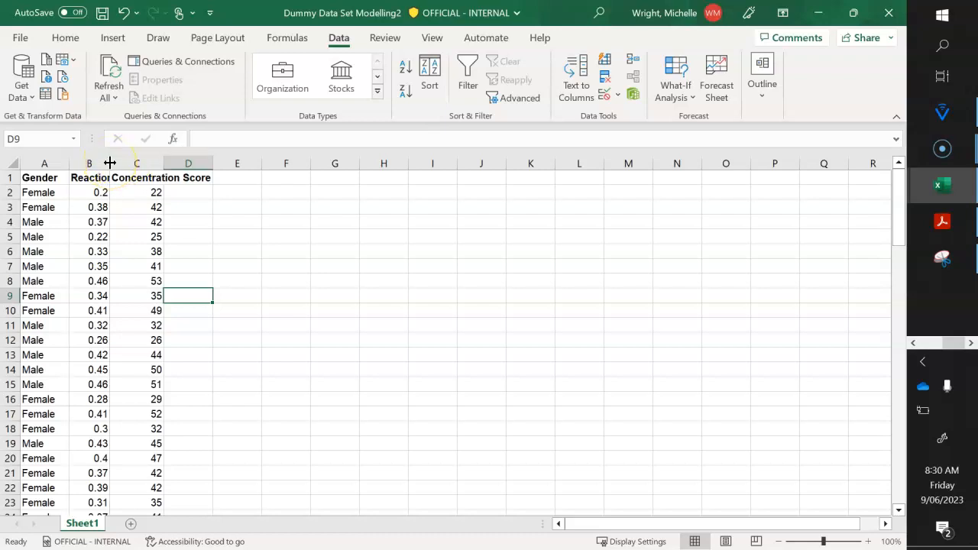
left_click_drag(110, 163, 151, 163)
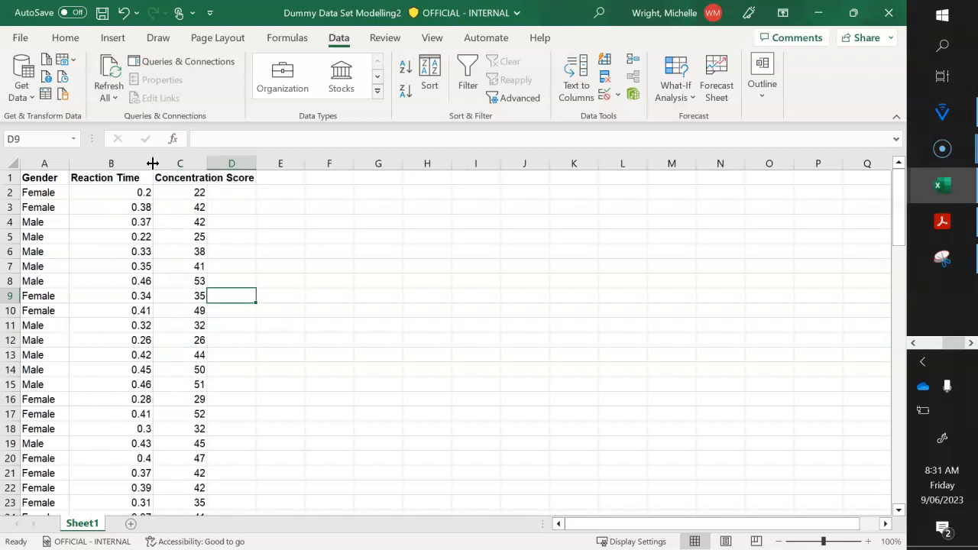
left_click(234, 205)
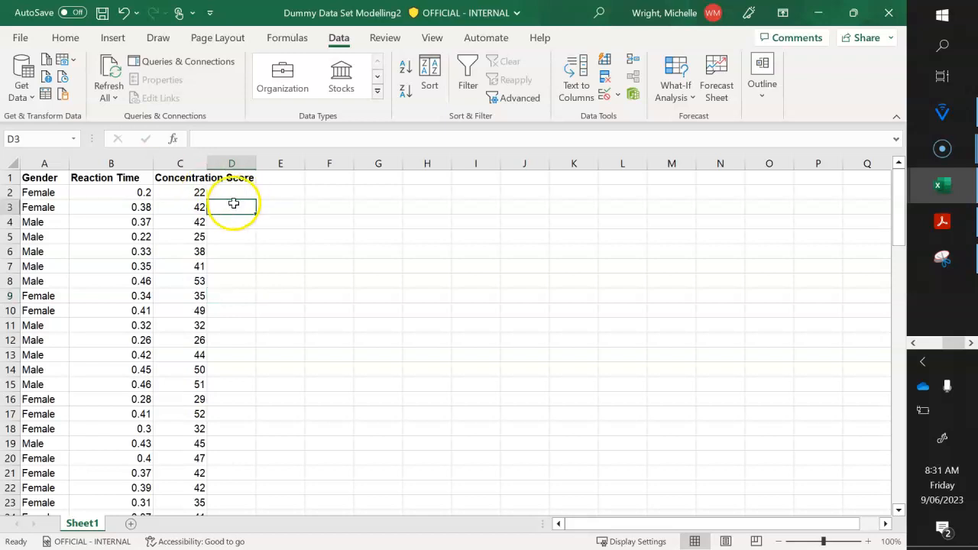
double_click(207, 163)
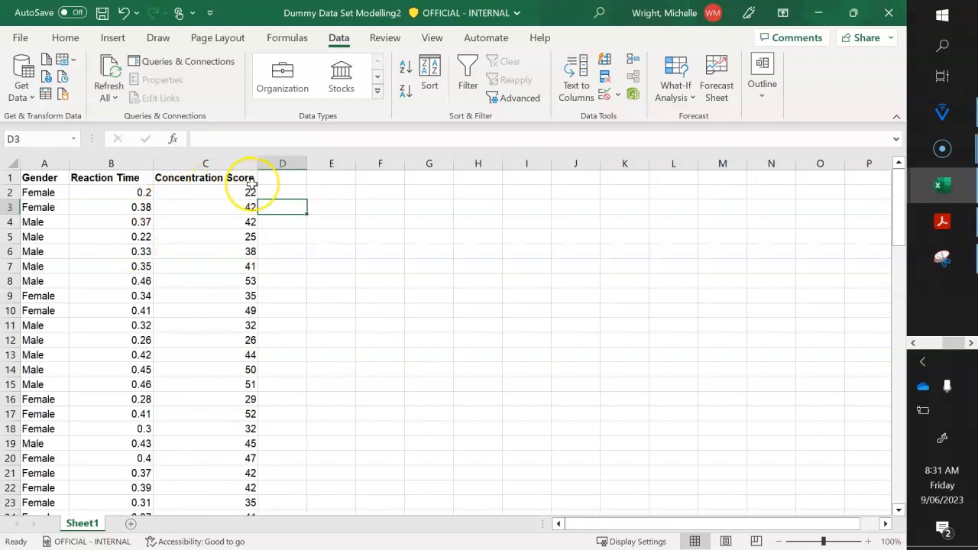
left_click(292, 284)
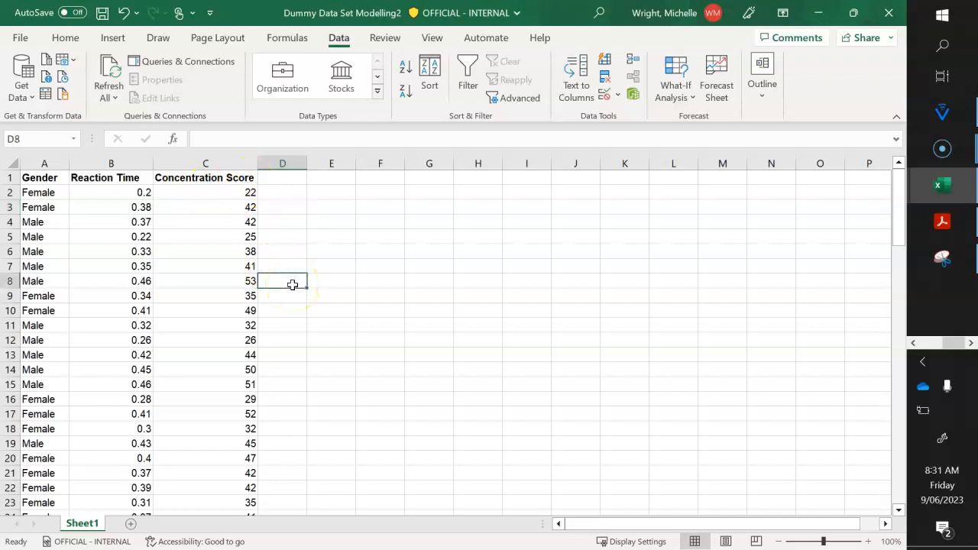
left_click(29, 182)
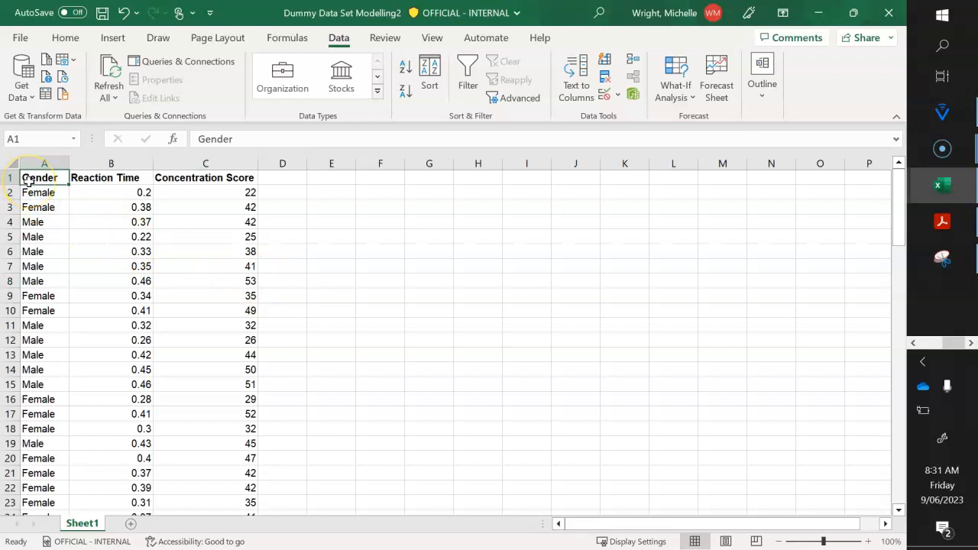
key("shift+Right")
key("shift+Right")
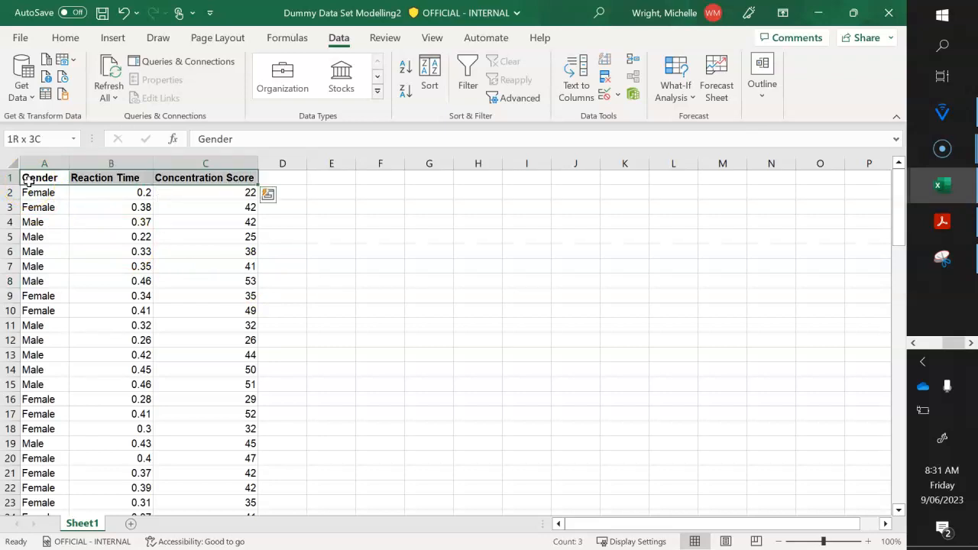
key("shift+Down")
key("shift+Down")
key("shift+Down")
key("shift+Down")
key("shift+Down")
key("shift+Down")
key("shift+Down")
key("shift+Down")
key("shift+Down")
key("shift+Down")
key("shift+Down")
key("shift+Down")
key("shift+Down")
key("shift+Down")
key("shift+Down")
key("shift+Down")
key("shift+Down")
key("shift+Down")
key("shift+Down")
key("shift+Down")
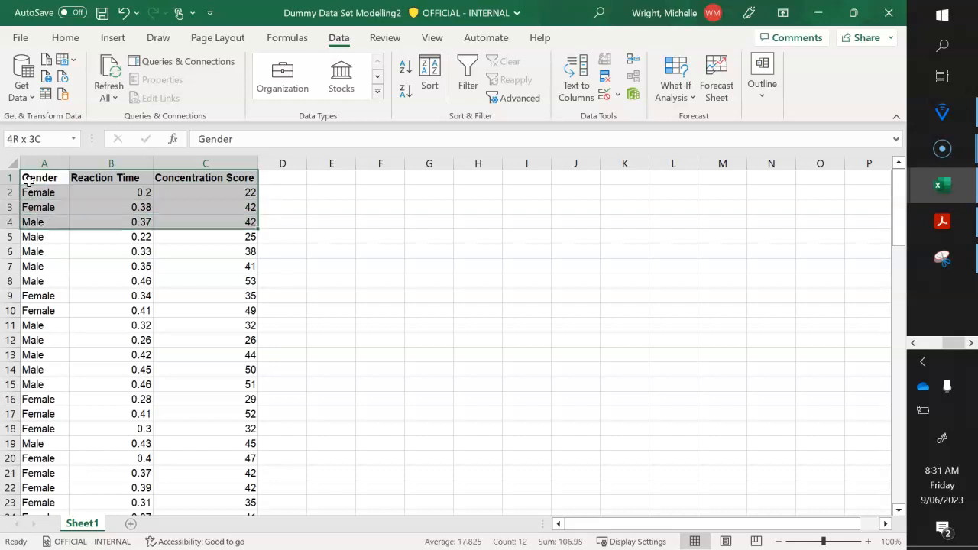
key("shift+Down")
key("shift+Down")
key("shift+Down")
key("shift+Down")
key("shift+Down")
key("shift+Down")
key("shift+Down")
key("shift+Down")
key("shift+Down")
key("shift+Down")
key("shift+Down")
key("shift+Down")
key("shift+Down")
key("shift+Down")
key("shift+Down")
key("shift+Down")
key("shift+Down")
key("shift+Down")
key("shift+Down")
key("shift+Down")
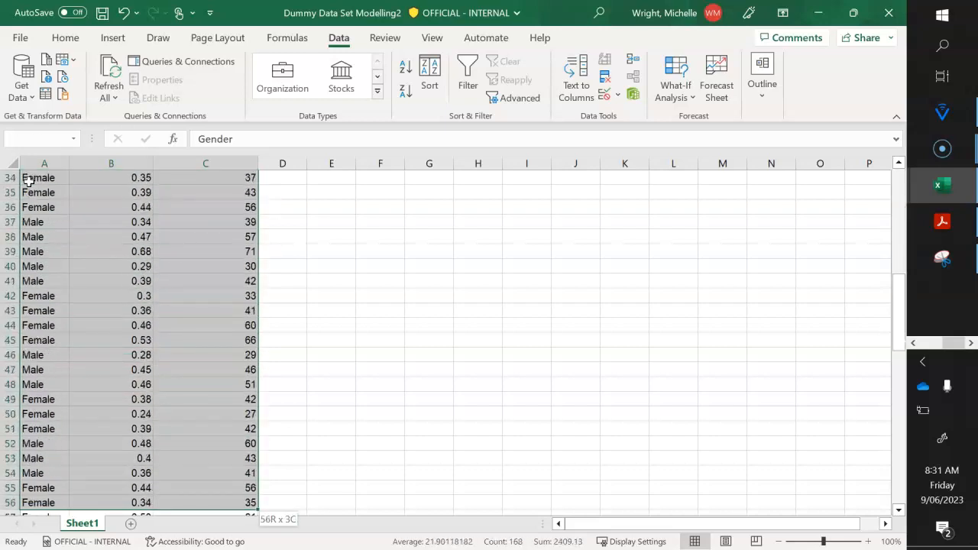
key("shift+Down")
key("shift+Down")
key("shift+Down")
key("shift+Down")
key("shift+Down")
key("shift+Down")
key("shift+Down")
key("shift+Down")
key("shift+Down")
key("shift+Down")
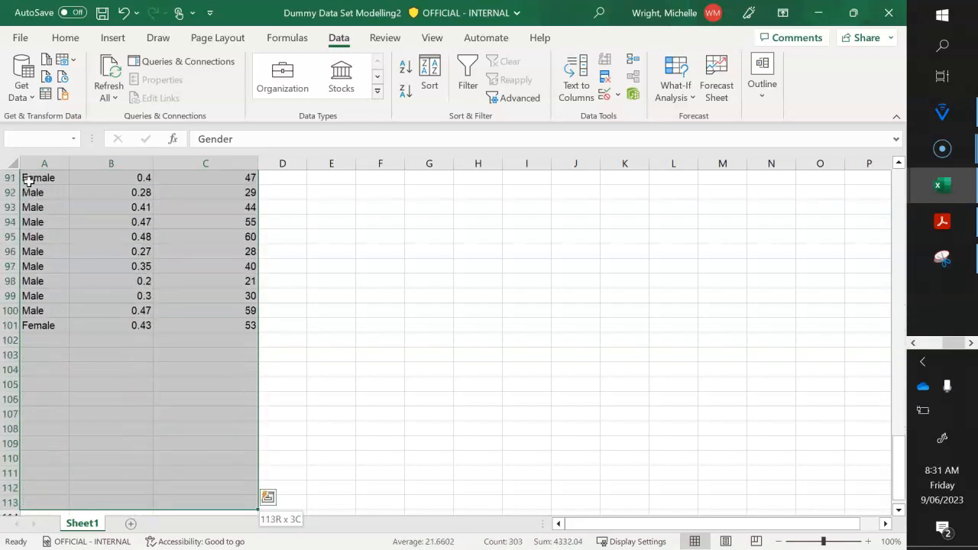
key("shift+Down")
key("shift+Down")
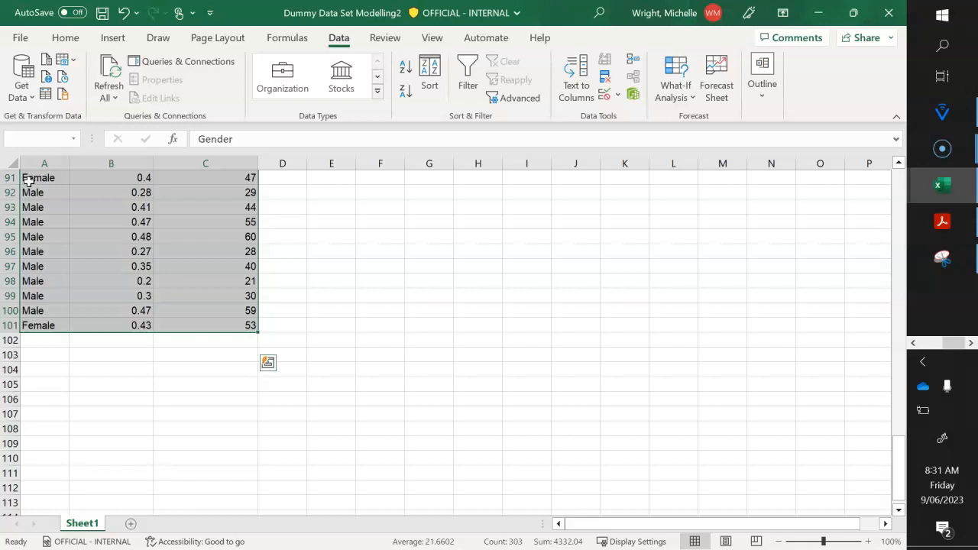
left_click(898, 165)
left_click(899, 165)
left_click(898, 165)
left_click(898, 165)
left_click(898, 165)
left_click(898, 165)
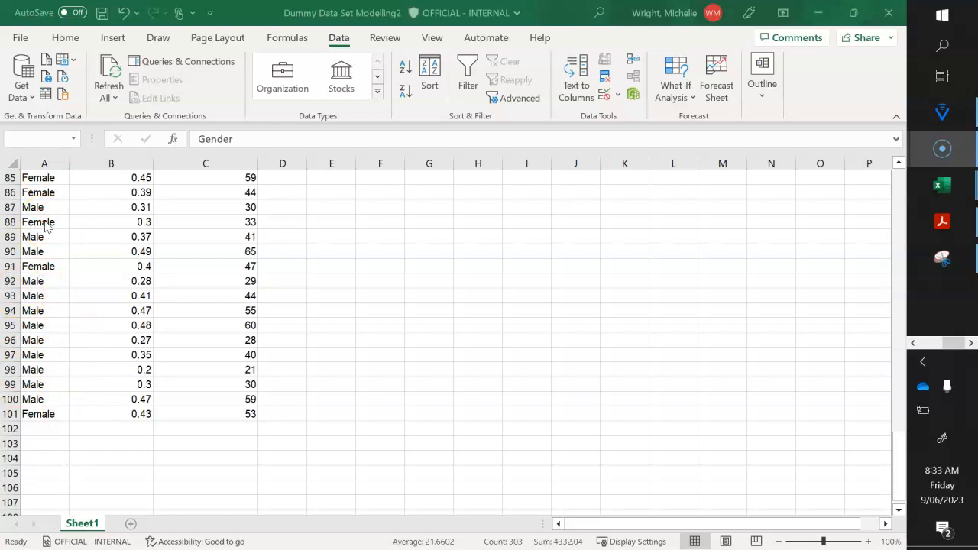
left_click(576, 310)
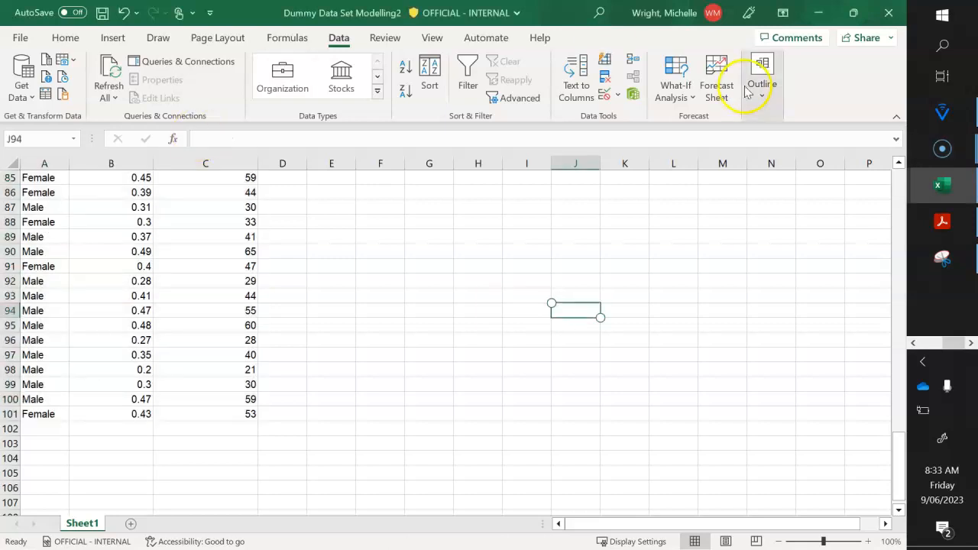
left_click(899, 187)
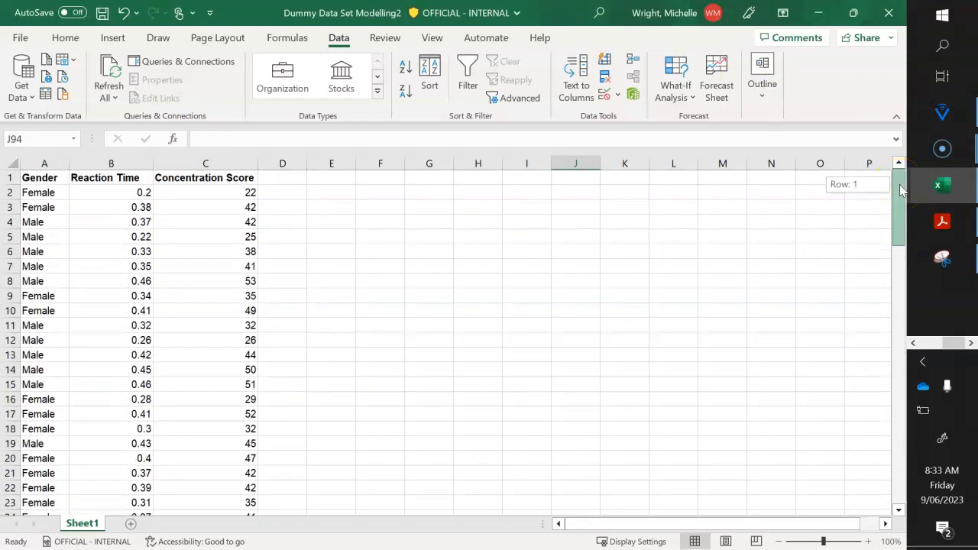
- Sort the full data table A1:C101, with its header row recognised, by Gender on cell values in A to Z order
left_click(50, 179)
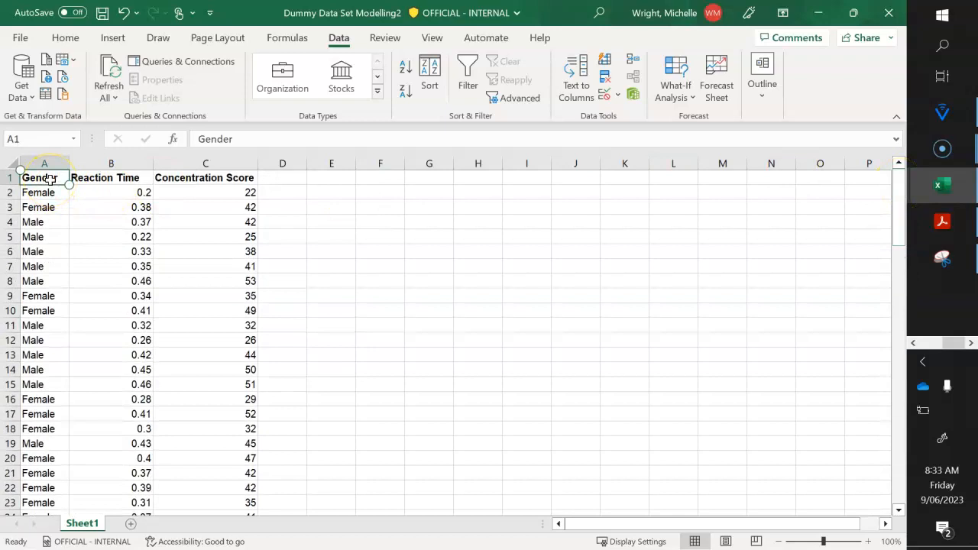
key("ctrl+shift+Right")
key("shift+Down")
key("shift+Down")
key("shift+Down")
key("shift+Down")
key("shift+Down")
key("shift+Down")
key("shift+Down")
key("shift+Down")
key("shift+Down")
key("shift+Down")
key("shift+Down")
key("shift+Down")
key("shift+Down")
key("shift+Down")
key("shift+Down")
key("shift+Down")
key("shift+Down")
key("shift+Down")
key("shift+Down")
key("shift+Down")
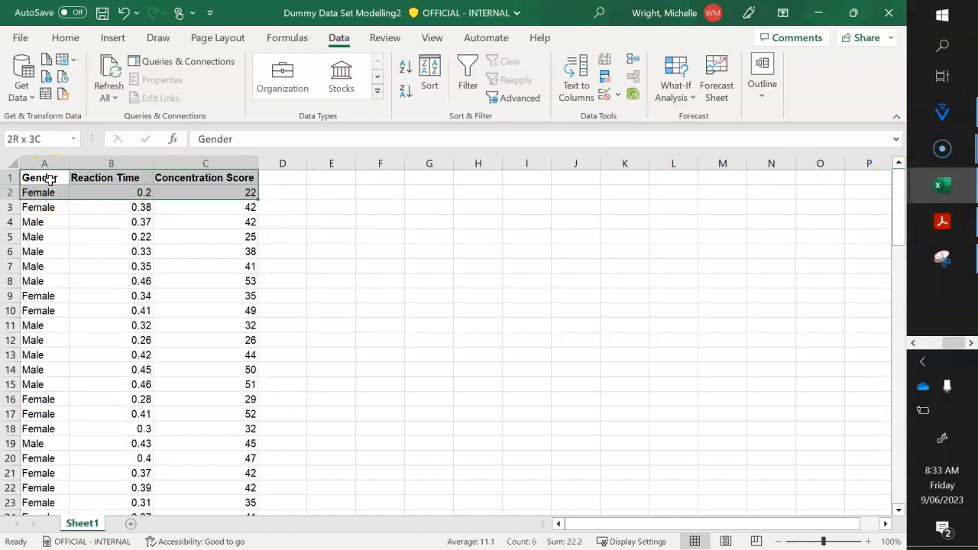
key("shift+Down")
key("shift+Down")
key("shift+Down")
key("shift+Down")
key("shift+Down")
key("shift+Down")
key("shift+Down")
key("shift+Down")
key("shift+Down")
key("shift+Down")
key("shift+Down")
key("shift+Down")
key("shift+Down")
key("shift+Down")
key("shift+Down")
key("shift+Down")
key("shift+Down")
key("shift+Down")
key("shift+Down")
key("shift+Down")
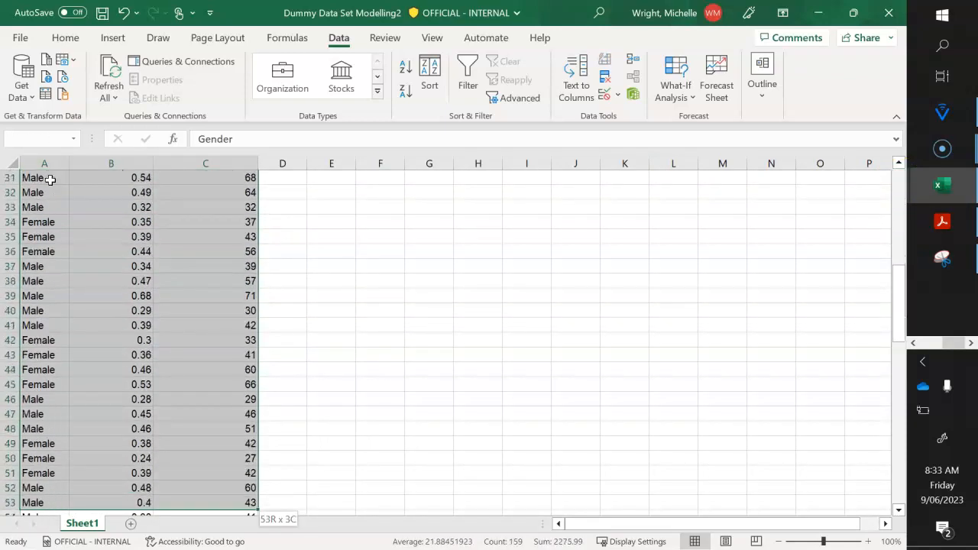
key("shift+Down")
key("shift+Down")
key("shift+Down")
key("shift+Down")
key("shift+Down")
key("shift+Down")
key("shift+Down")
key("shift+Down")
key("shift+Down")
key("shift+Down")
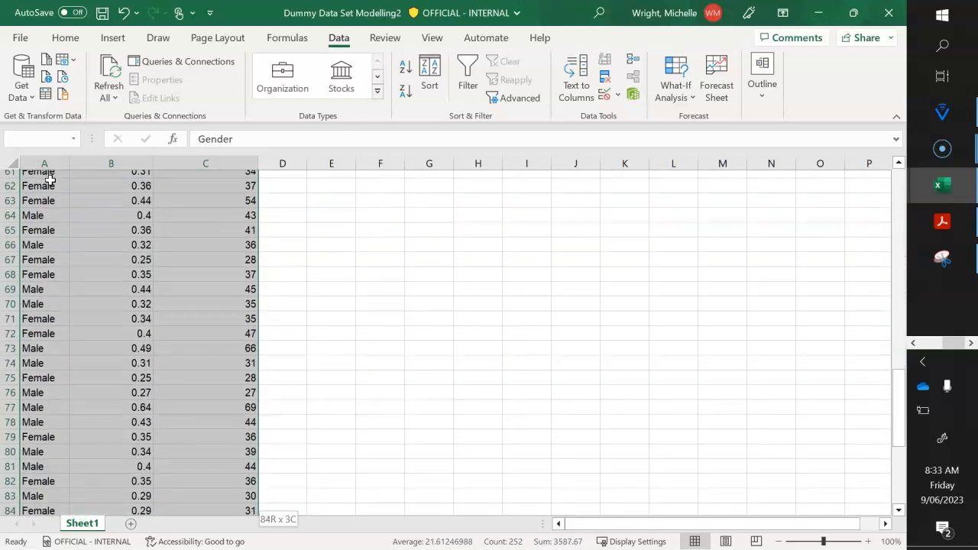
key("shift+Down")
key("shift+Down")
key("shift+Down")
key("shift+Down")
key("shift+Down")
key("shift+Down")
key("shift+Down")
key("shift+Down")
key("shift+Down")
key("shift+Down")
key("shift+Down")
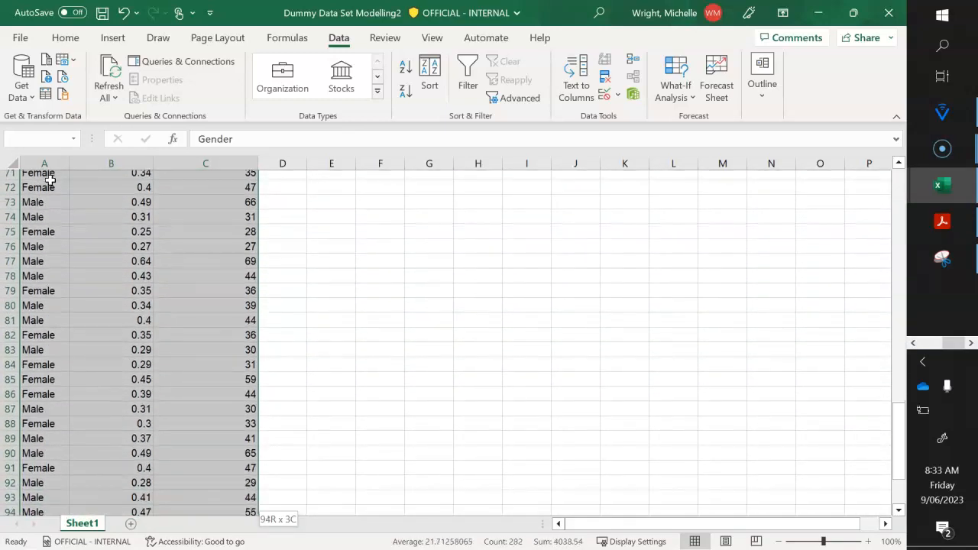
key("shift+Down")
key("shift+Down")
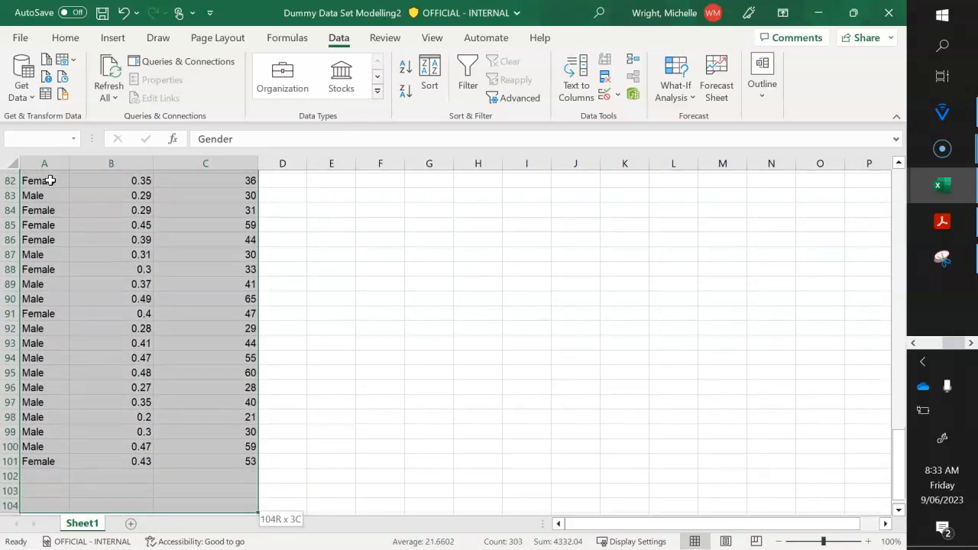
key("shift+Up")
key("shift+Up")
key("shift+Up")
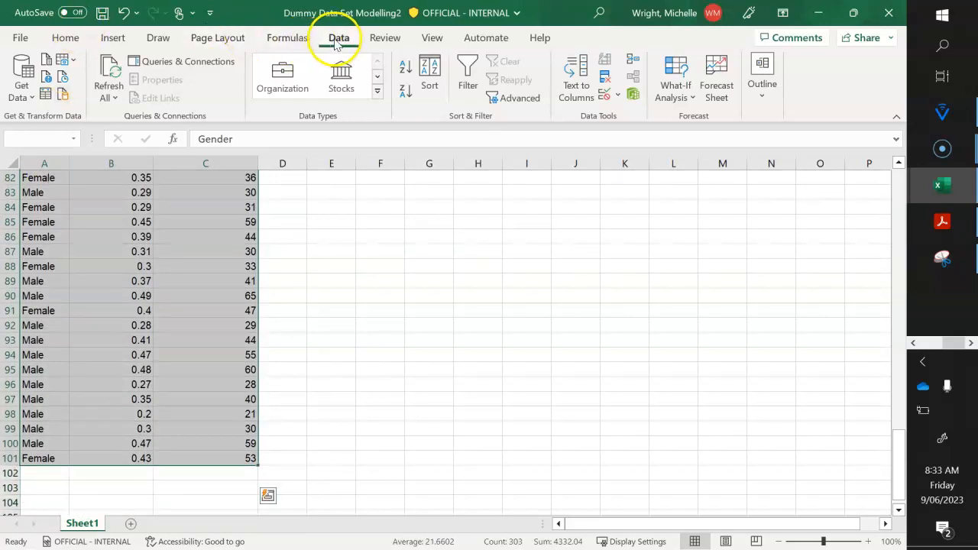
left_click(431, 79)
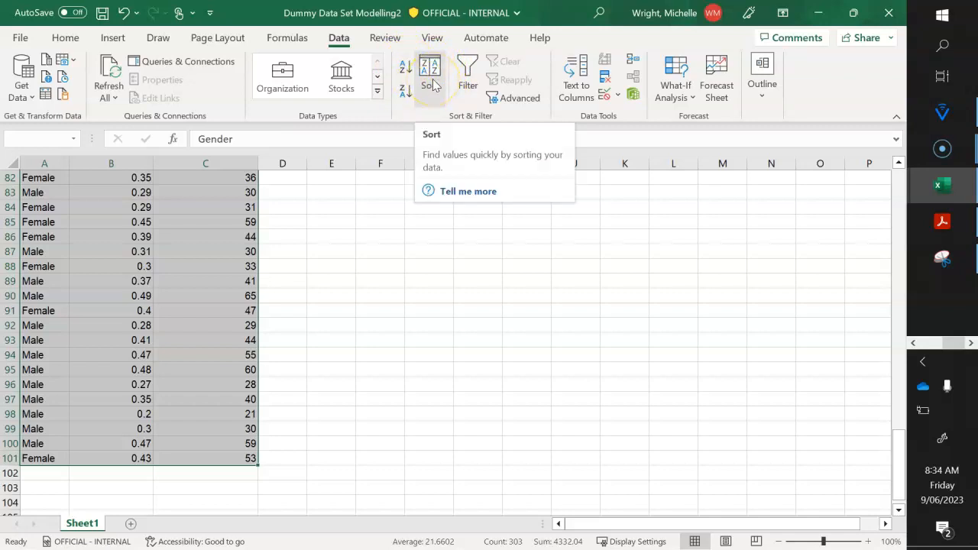
left_click(432, 84)
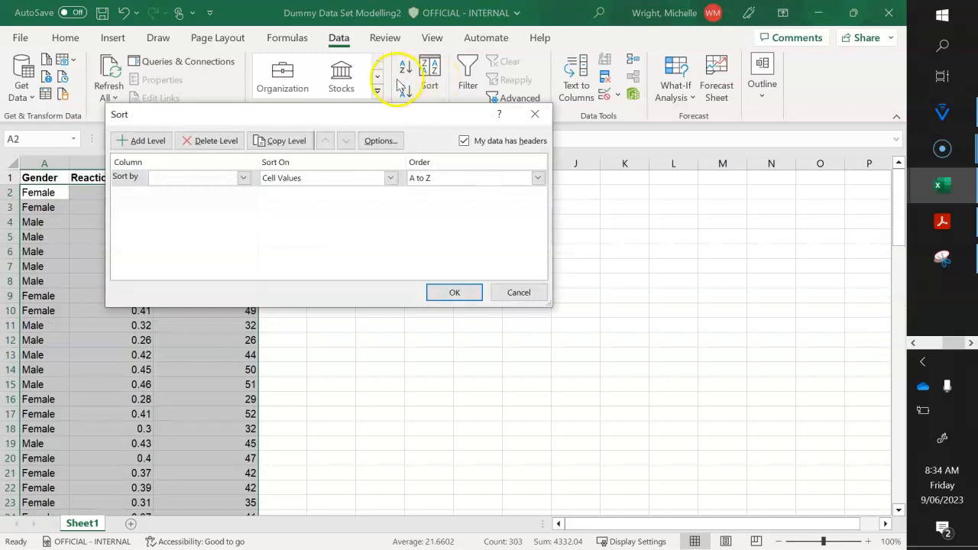
left_click_drag(305, 120, 488, 124)
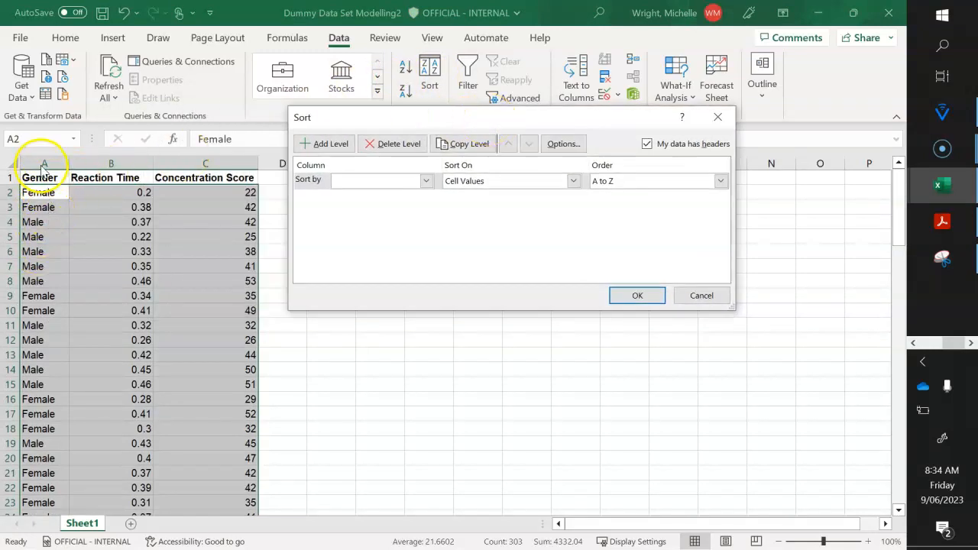
left_click(426, 182)
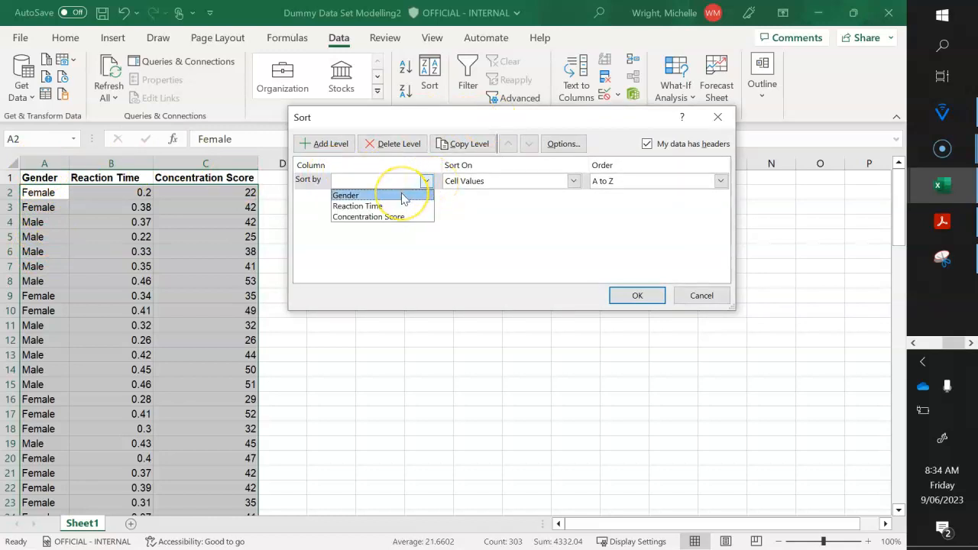
left_click(404, 197)
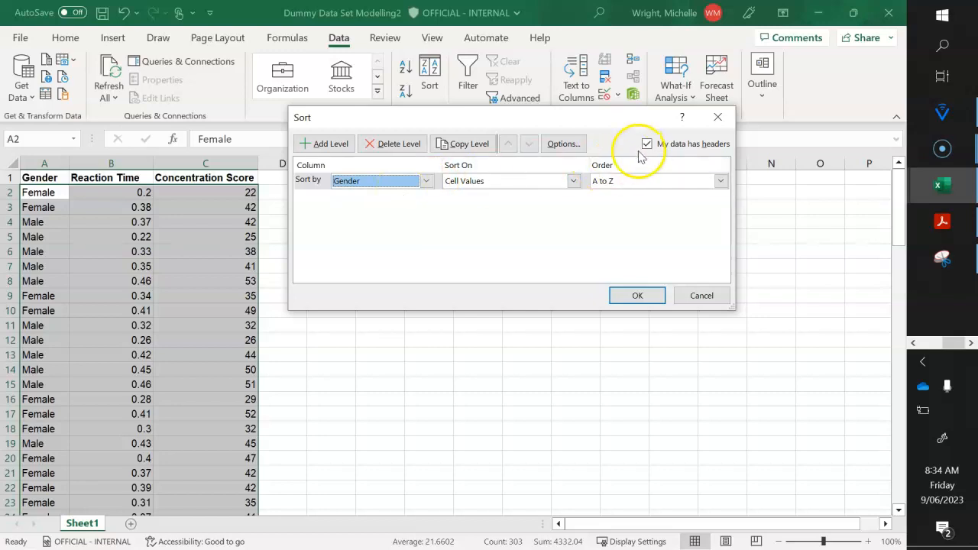
left_click(590, 188)
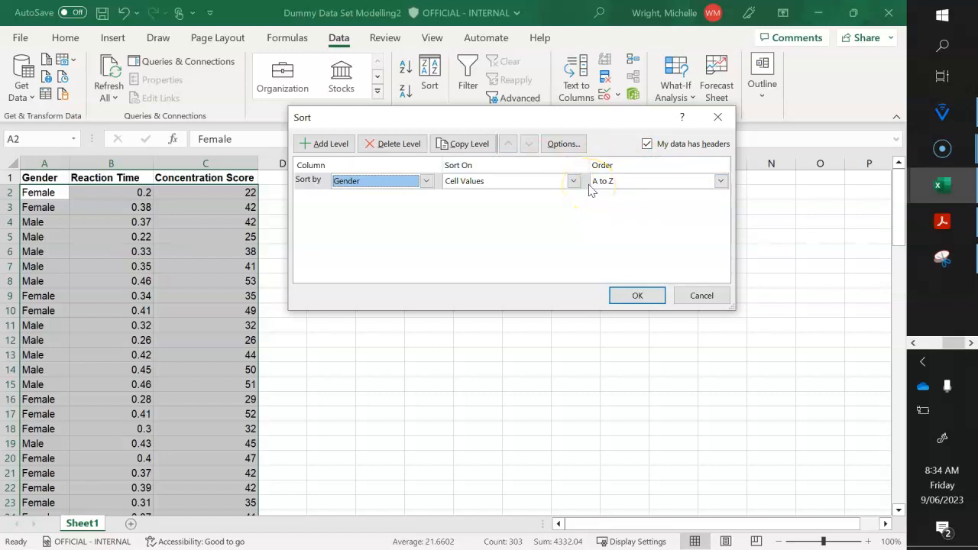
left_click(719, 181)
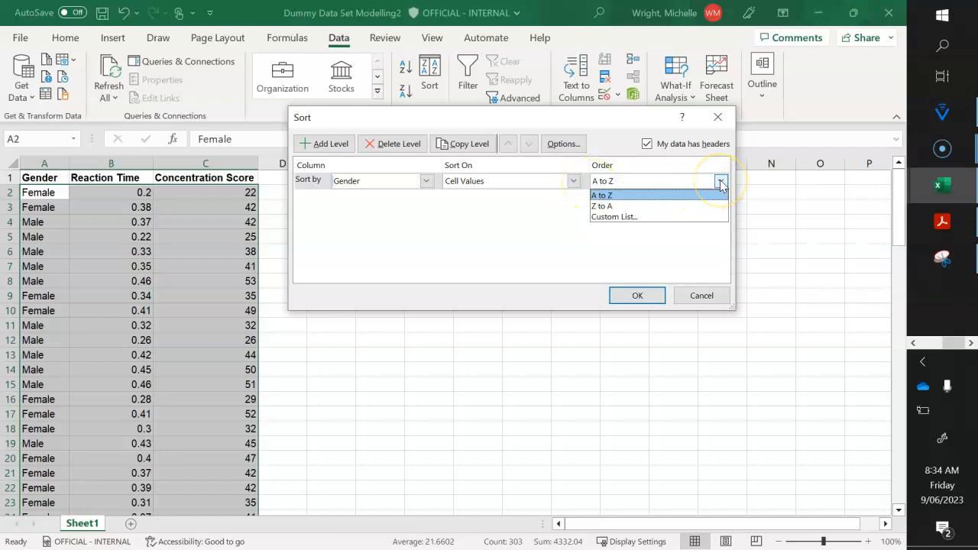
left_click(557, 251)
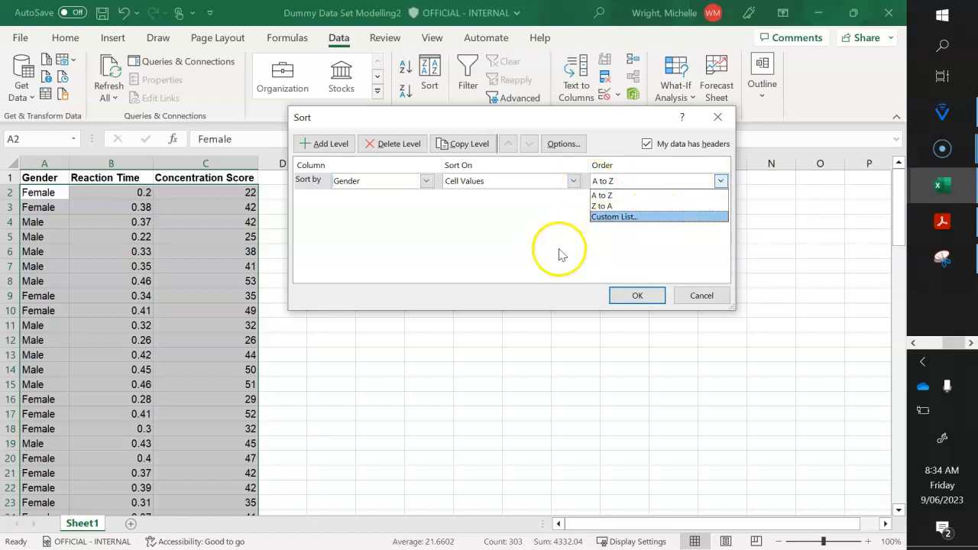
left_click(637, 295)
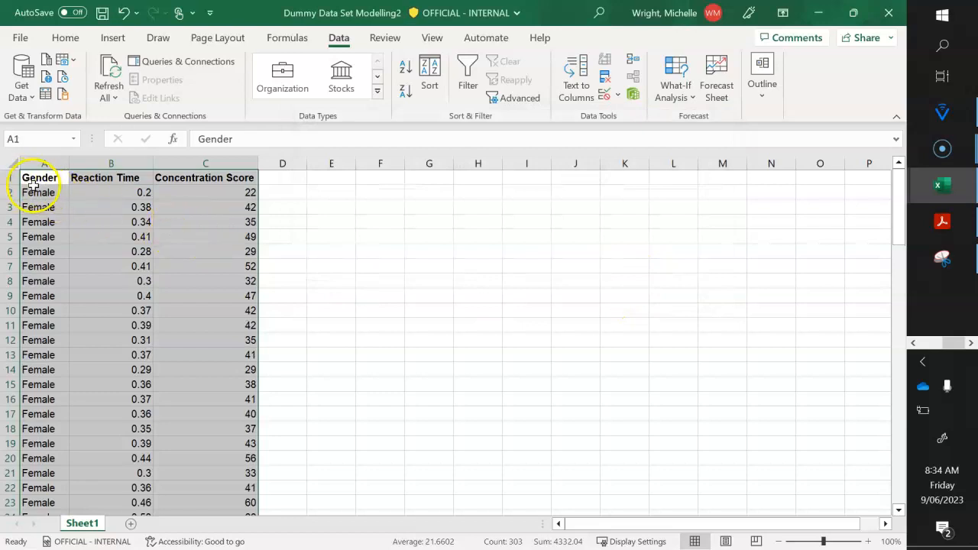
- Go through the sorted Gender column to find the first Male record and make its cell active
left_click(392, 262)
key("Down")
key("Down")
key("Down")
key("Down")
key("Down")
key("Down")
key("Down")
key("Down")
key("Down")
key("Down")
key("Down")
key("Down")
key("Down")
key("Down")
key("Down")
key("Down")
key("Down")
key("Down")
key("Down")
key("Down")
key("Down")
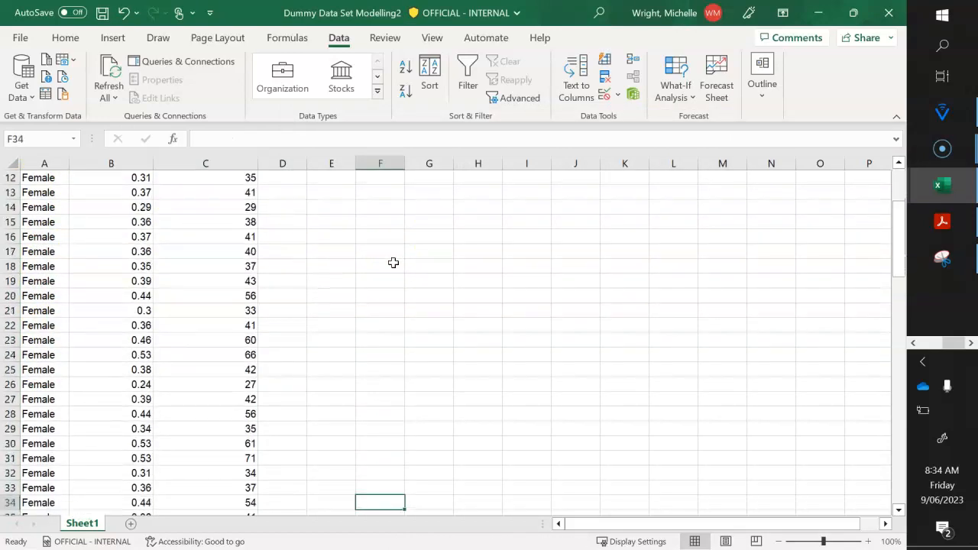
key("Down")
key("Down")
key("Down")
key("Down")
key("Down")
key("Up")
key("Up")
key("Up")
key("Up")
key("Up")
key("Up")
key("Up")
key("Up")
key("Up")
key("Up")
key("Up")
key("Up")
key("Up")
key("Up")
key("Up")
key("Up")
key("Up")
key("Up")
key("Up")
key("Up")
key("Up")
key("Up")
key("Up")
key("Down")
key("Down")
key("Down")
key("Down")
key("Down")
key("Down")
key("Left")
key("Left")
key("Left")
key("Left")
key("Left")
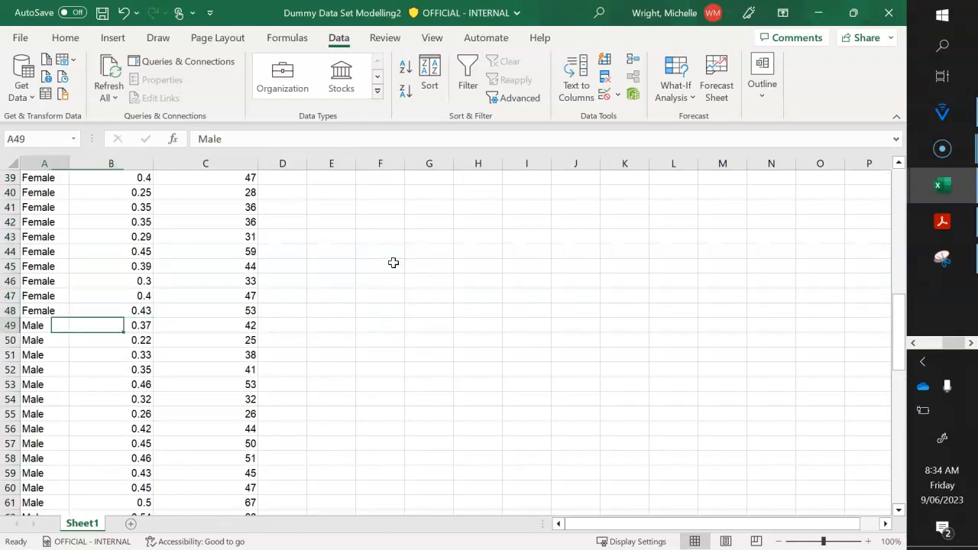
- Copy all Male records across the three data columns, range A49:C101
key("shift+Right")
key("shift+Right")
key("shift+Right")
key("shift+Left")
key("shift+Down")
key("shift+Down")
key("shift+Down")
key("shift+Down")
key("shift+Down")
key("shift+Down")
key("shift+Down")
key("shift+Down")
key("shift+Down")
key("shift+Down")
key("shift+Down")
key("shift+Down")
key("shift+Down")
key("shift+Down")
key("shift+Down")
key("shift+Down")
key("shift+Down")
key("shift+Down")
key("shift+Down")
key("shift+Down")
key("shift+Down")
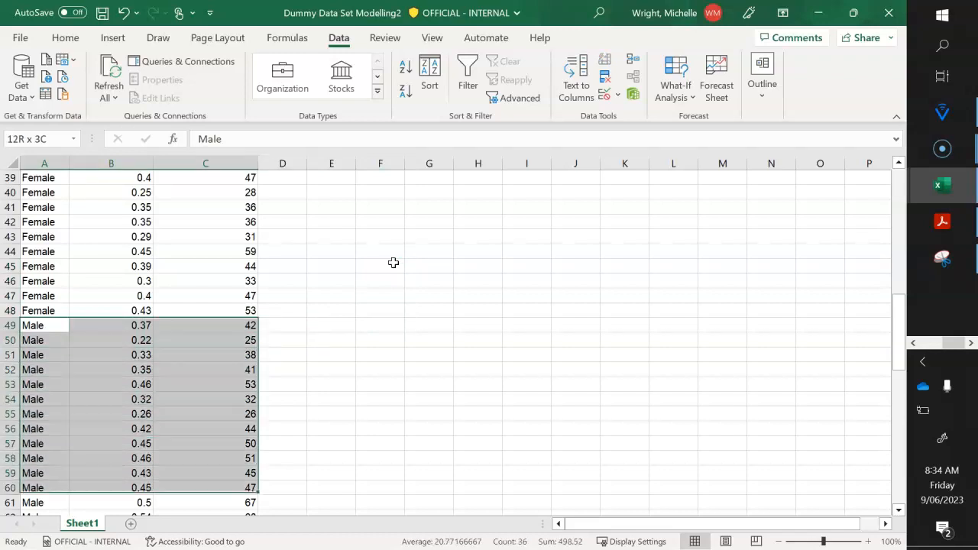
key("shift+Down")
key("shift+Down")
key("shift+Down")
key("shift+Down")
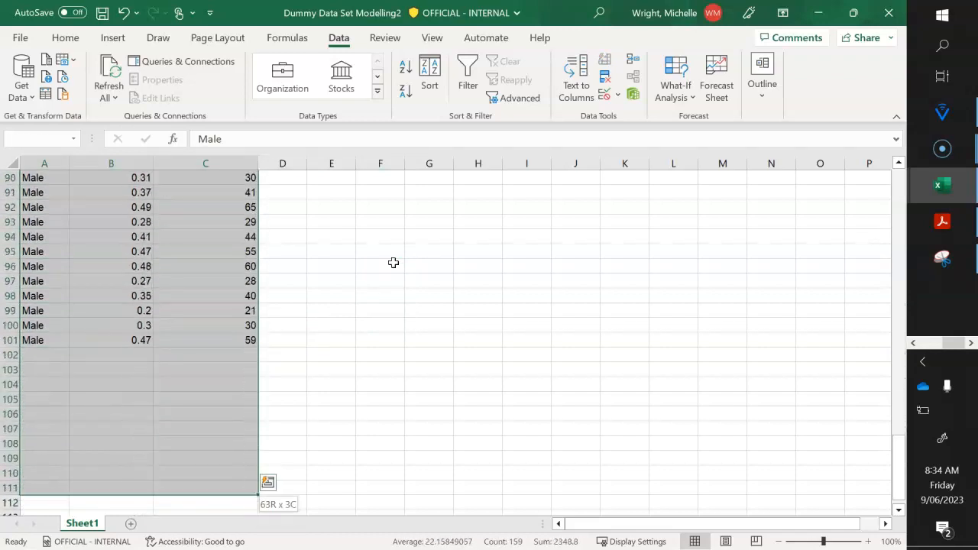
key("shift+Up")
key("shift+Up")
key("shift+Up")
key("shift+Up")
key("shift+Up")
key("shift+Up")
key("shift+Up")
key("shift+Up")
key("shift+Up")
key("shift+Up")
key("shift+Up")
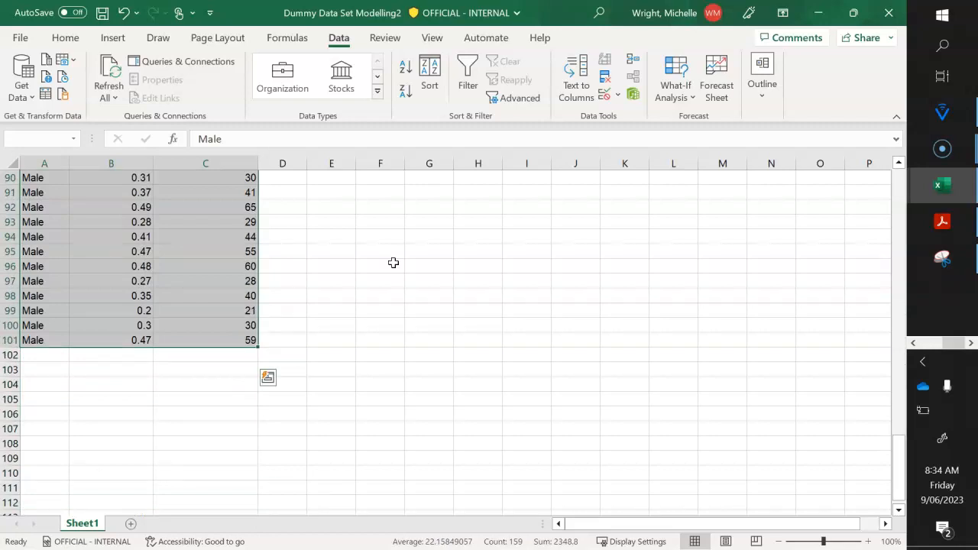
key("ctrl+c")
scroll(393, 262, "up", 15)
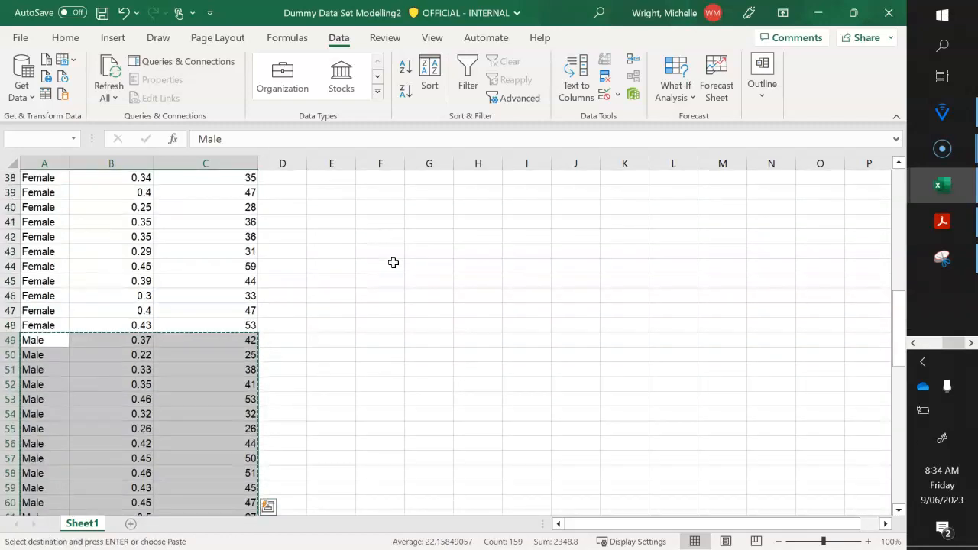
- Paste the Male records into the empty columns G to I, starting at cell G2
scroll(394, 263, "up", 9)
scroll(393, 262, "up", 4)
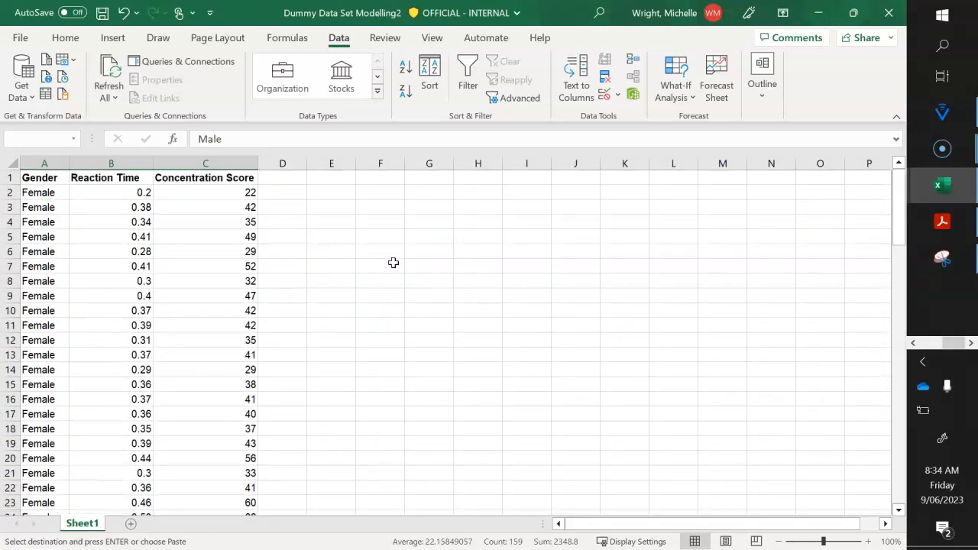
left_click(441, 196)
left_click(437, 197)
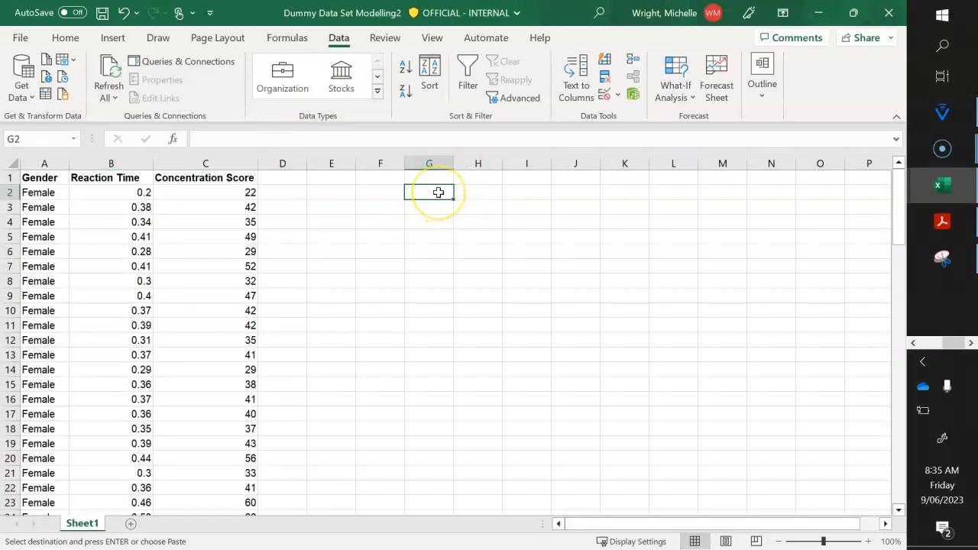
key("Return")
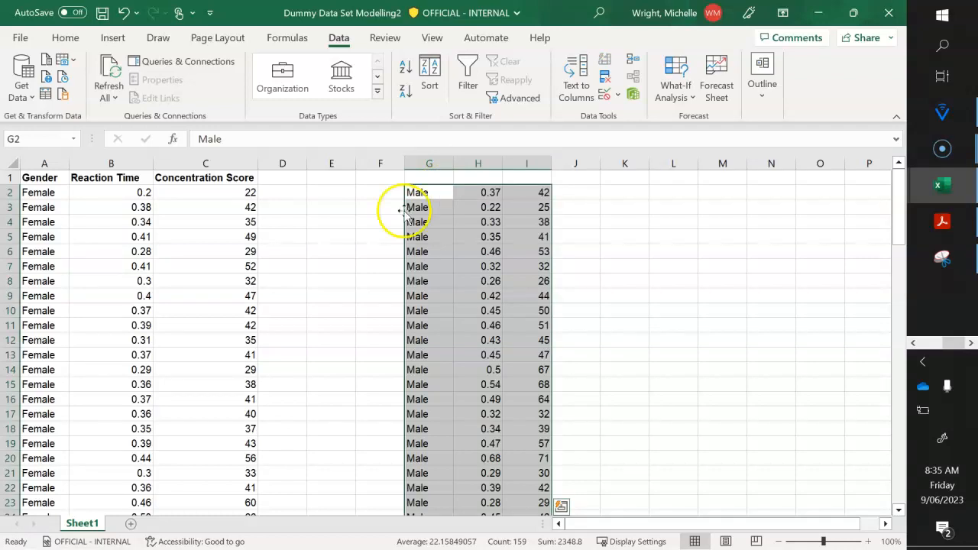
left_click(356, 222)
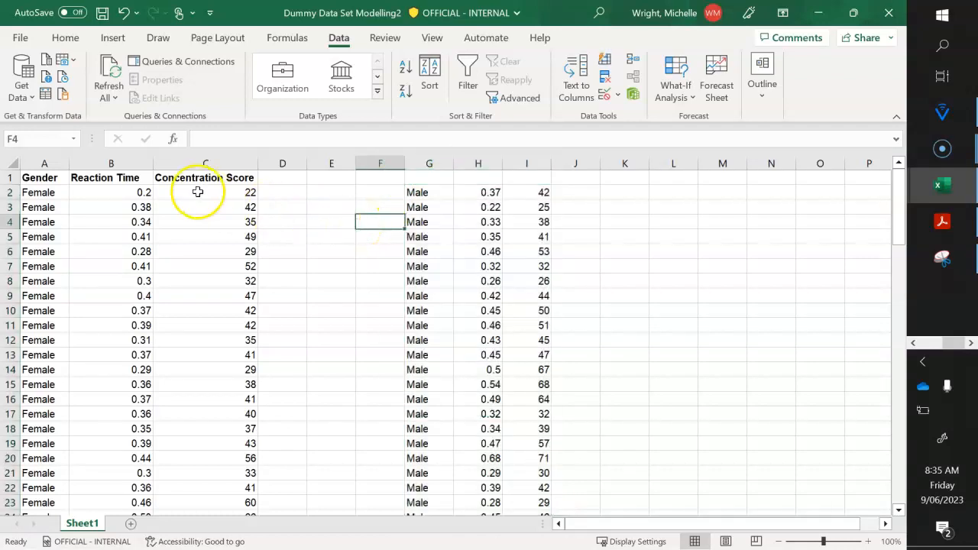
- Copy the Gender, Reaction Time and Concentration Score headers from A1:C1 to G1:I1 above the Male records
left_click(58, 178)
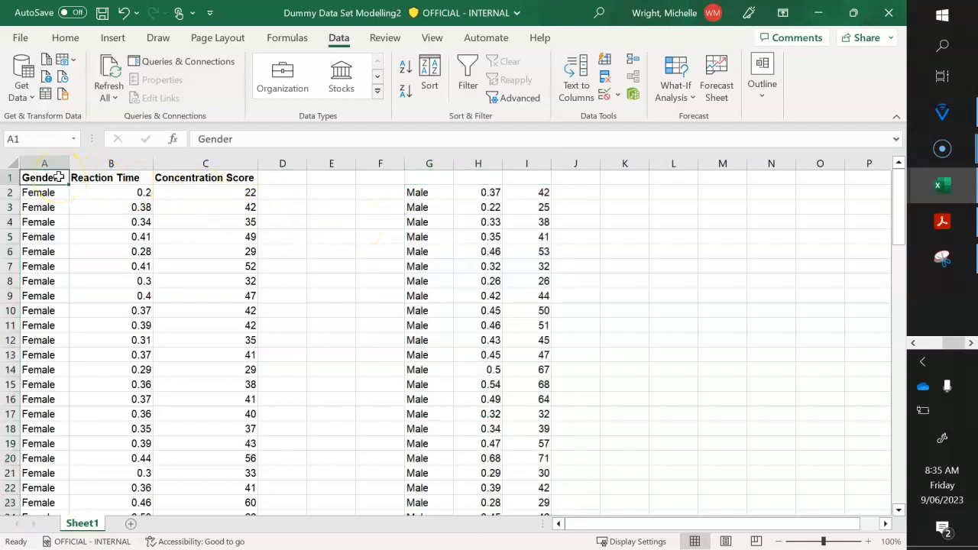
key("shift+Right")
key("shift+Right")
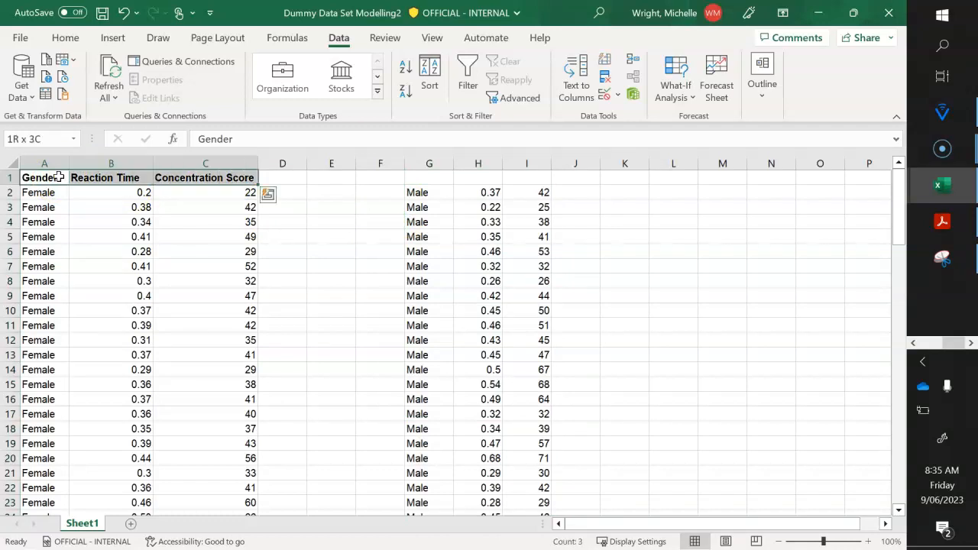
key("ctrl+c")
key("Right")
key("Right")
key("Right")
key("Right")
key("Right")
key("Right")
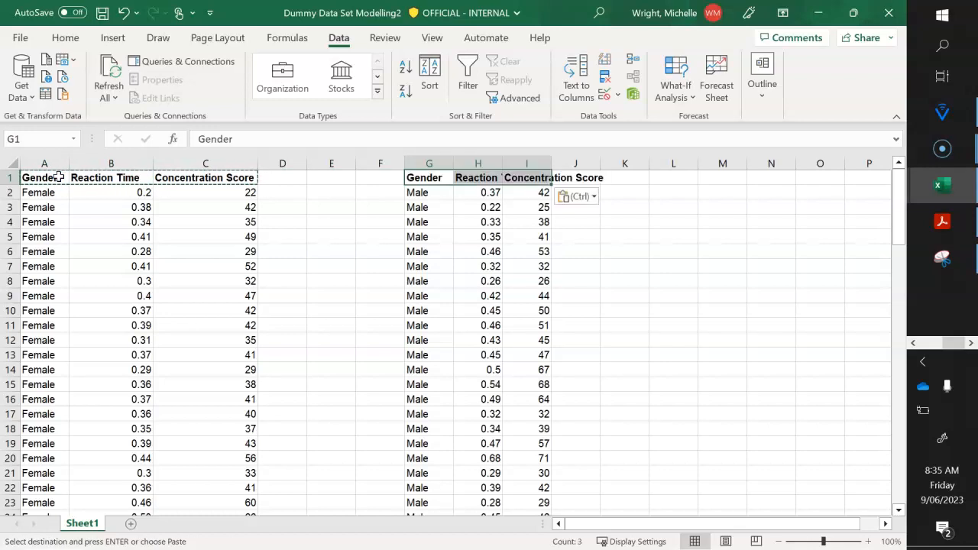
left_click(313, 264)
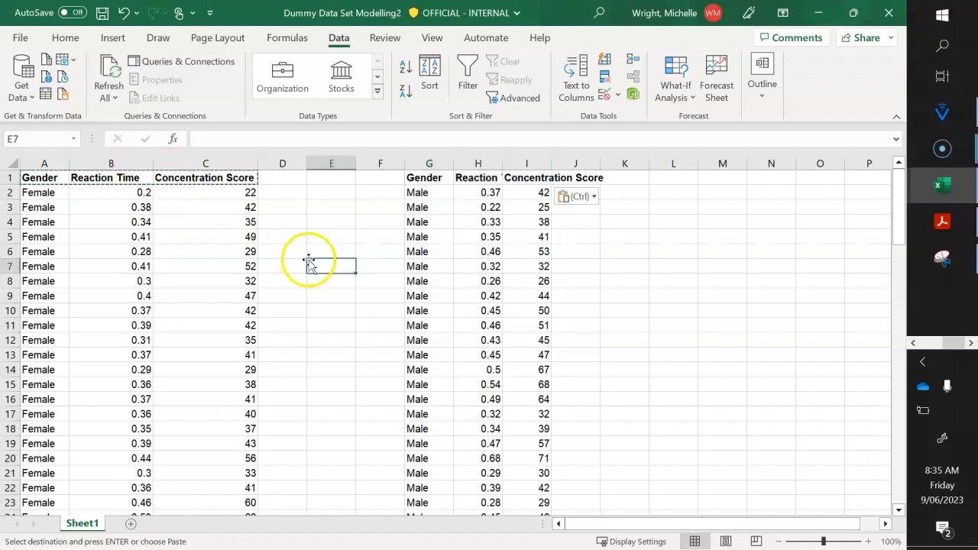
- Widen the Male table's Reaction Time and Concentration Score columns, H and I, to fit their headers
double_click(504, 164)
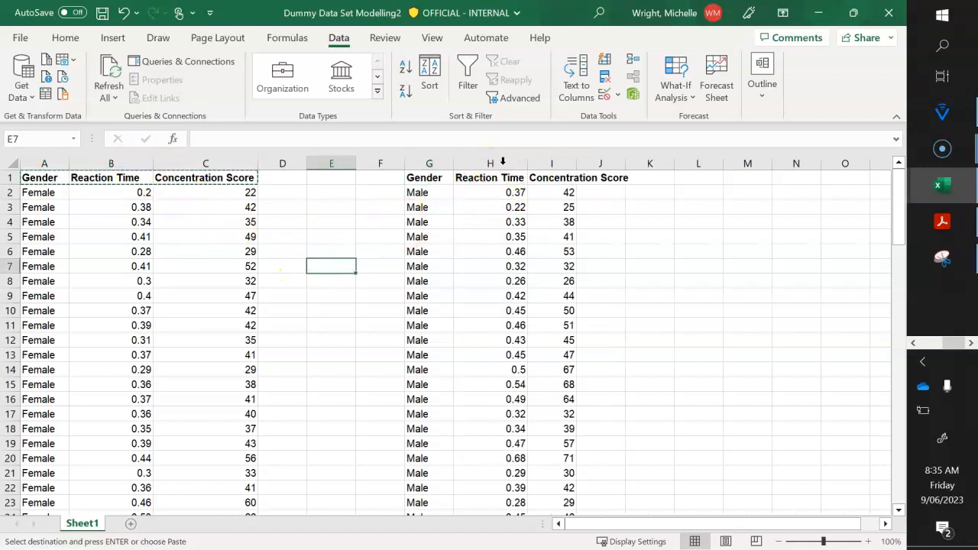
double_click(578, 162)
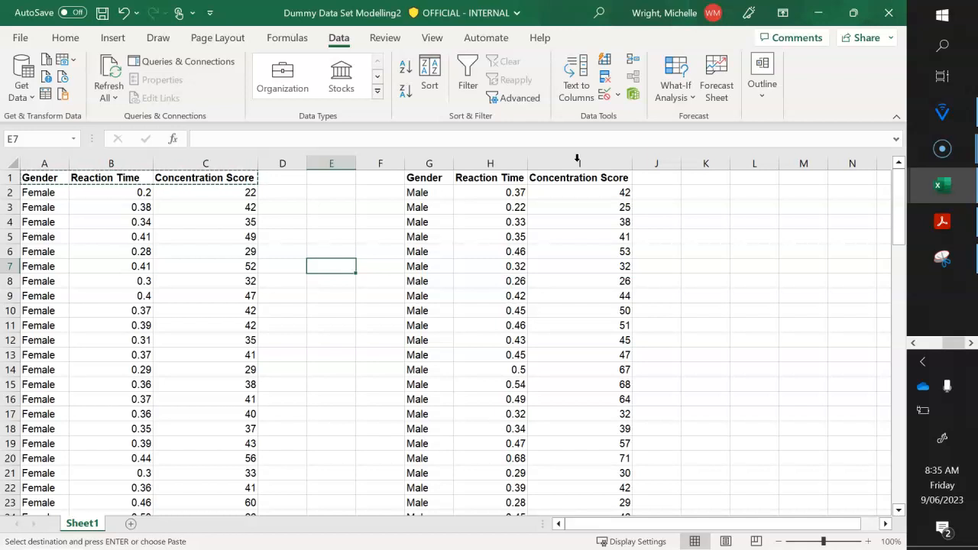
left_click(697, 327)
scroll(697, 327, "down", 14)
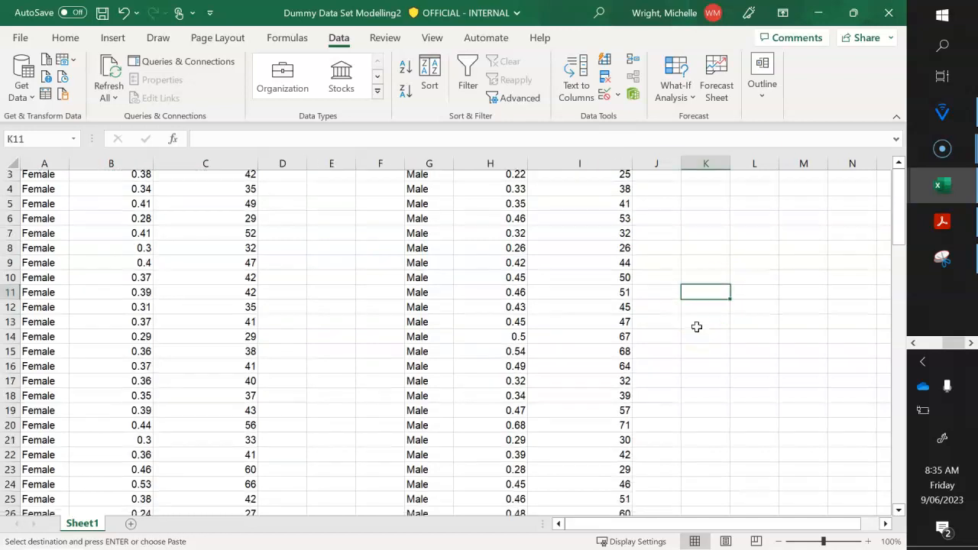
scroll(696, 327, "up", 14)
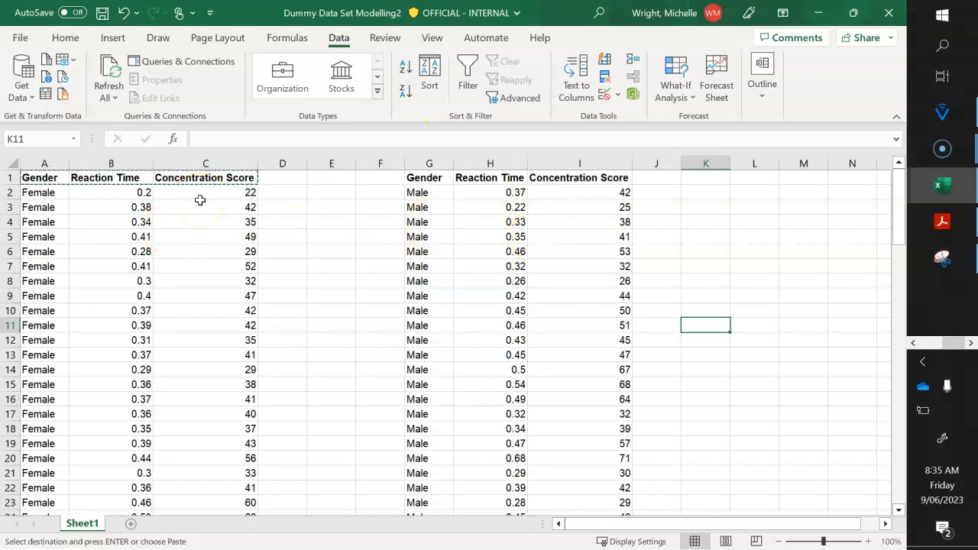
- Sort the Female Gender and Reaction Time range A1:B48, with headers, by Reaction Time on cell values from smallest to largest
left_click(45, 177)
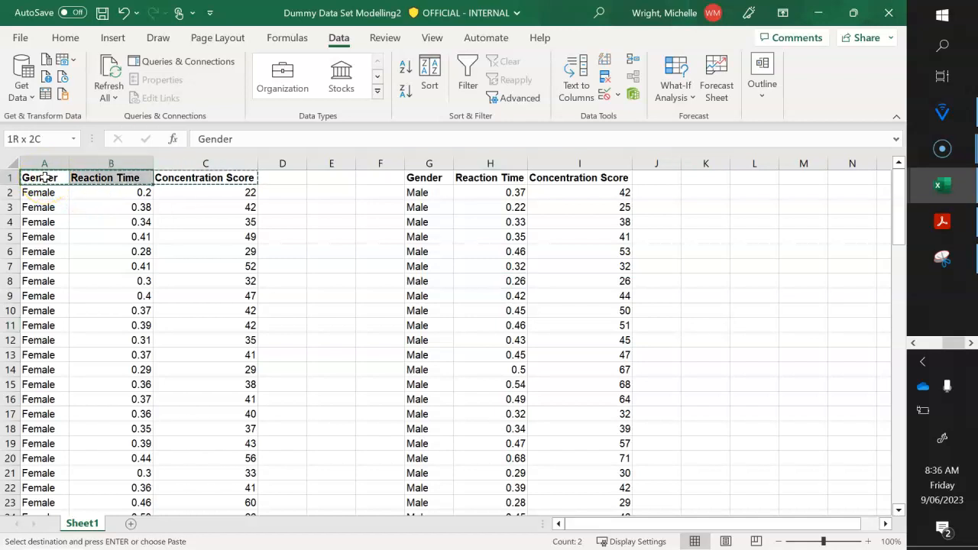
left_click_drag(45, 178, 148, 303)
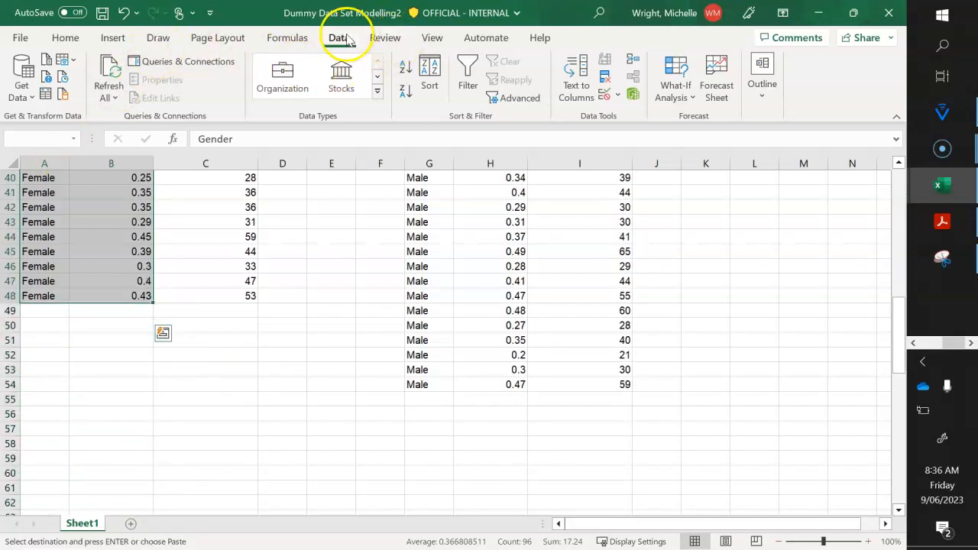
left_click(432, 71)
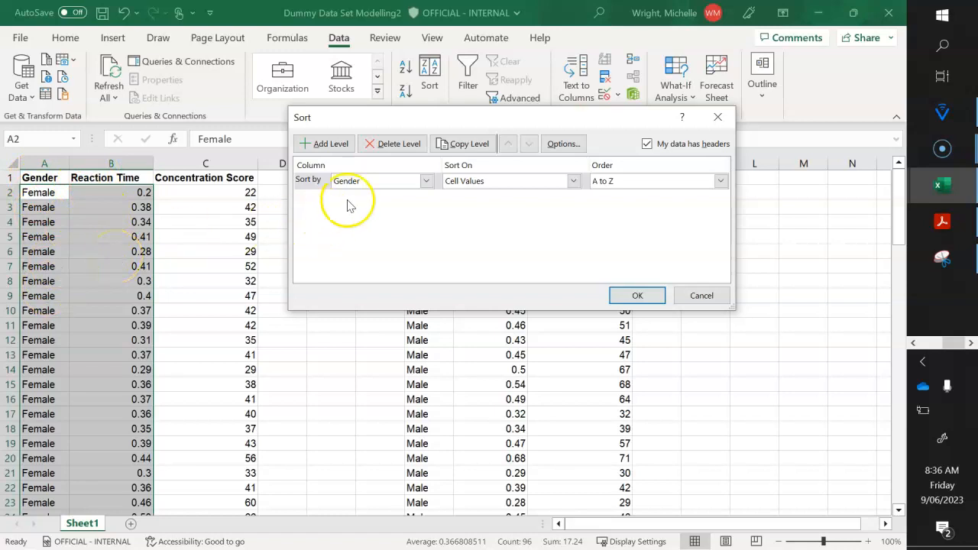
left_click(423, 183)
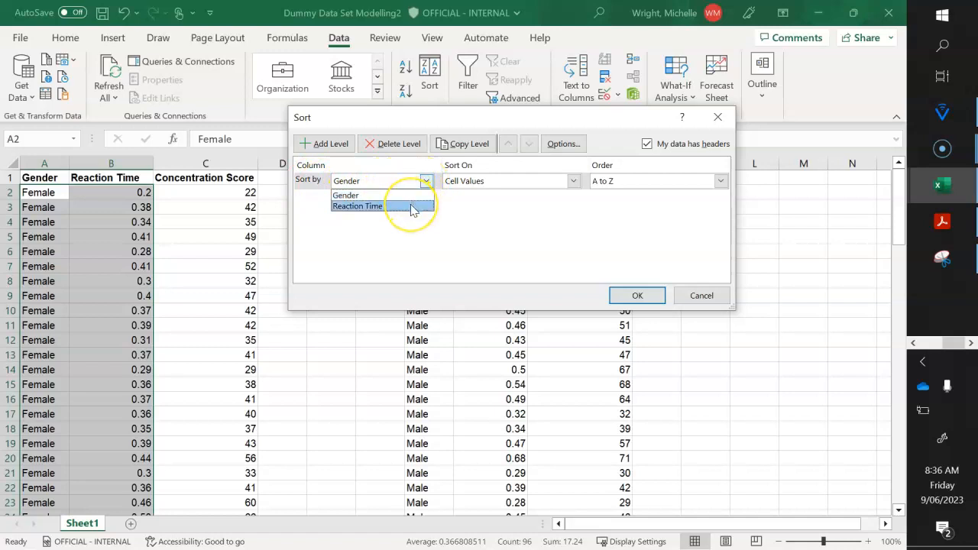
left_click(413, 207)
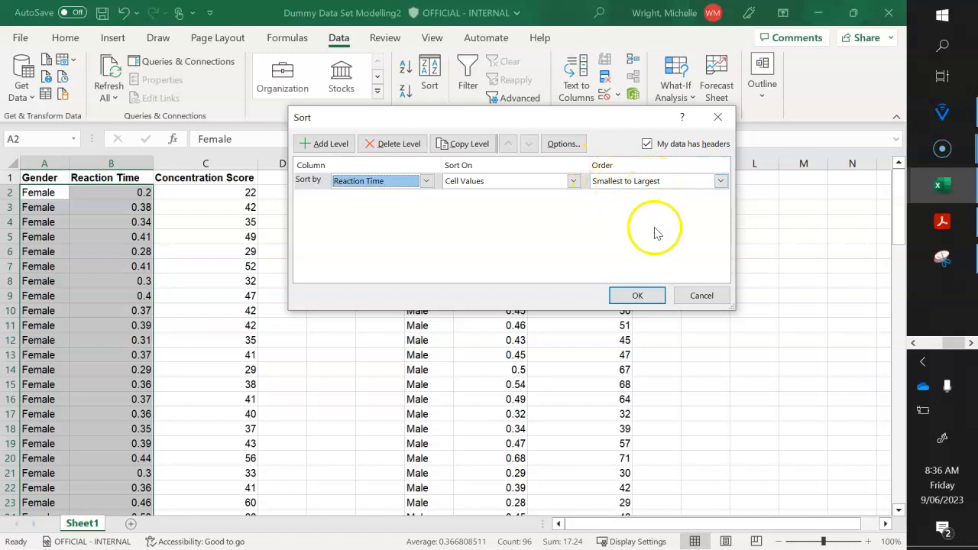
left_click(721, 182)
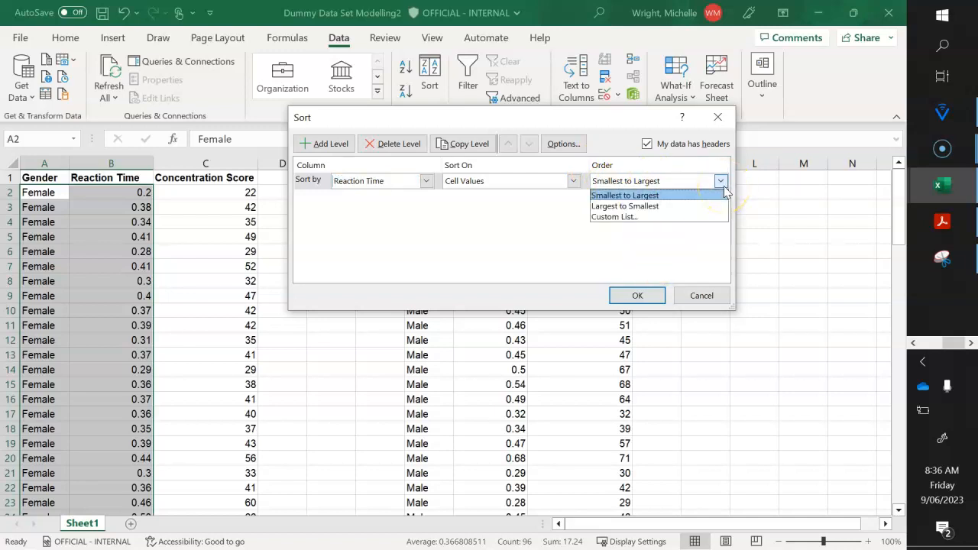
left_click(709, 196)
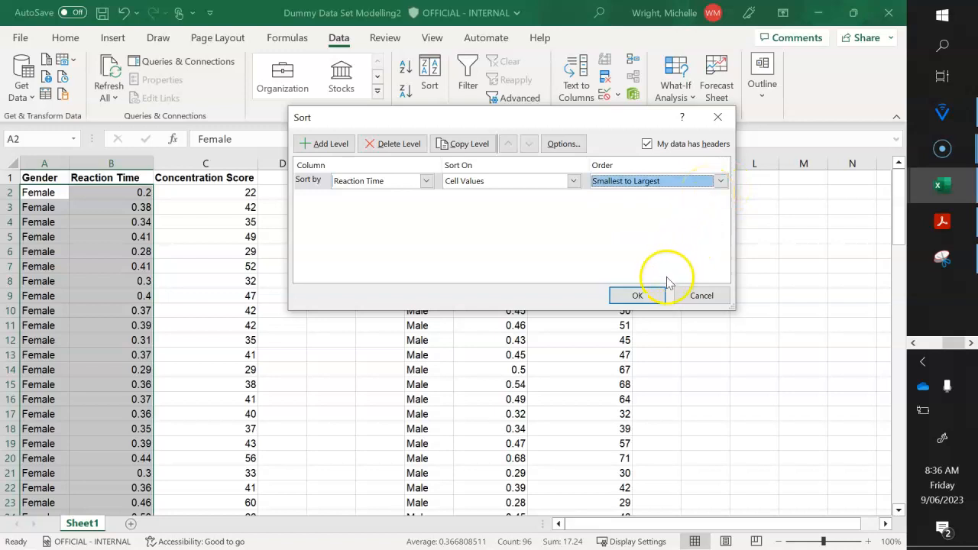
left_click(637, 296)
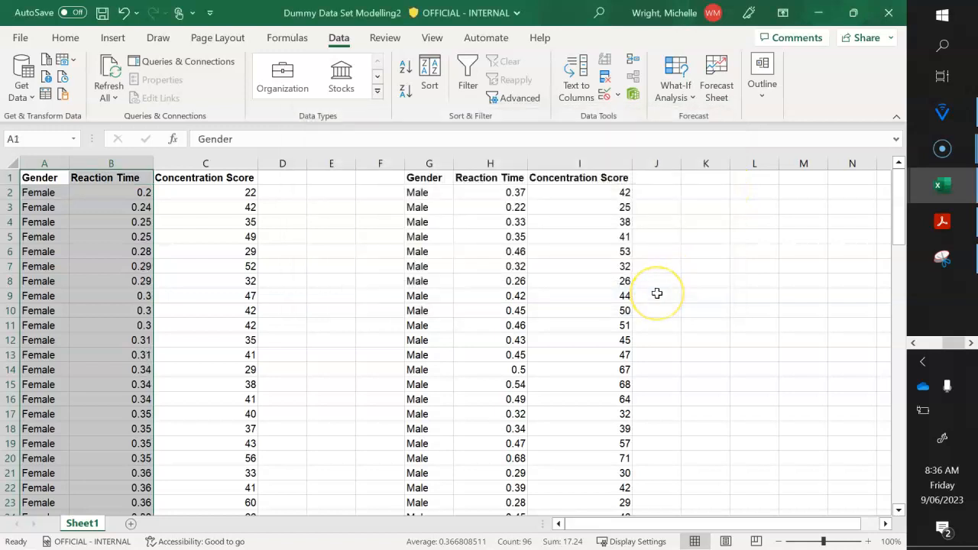
- Check the order of the sorted Female Reaction Time values through to the end of the column
left_click(99, 250)
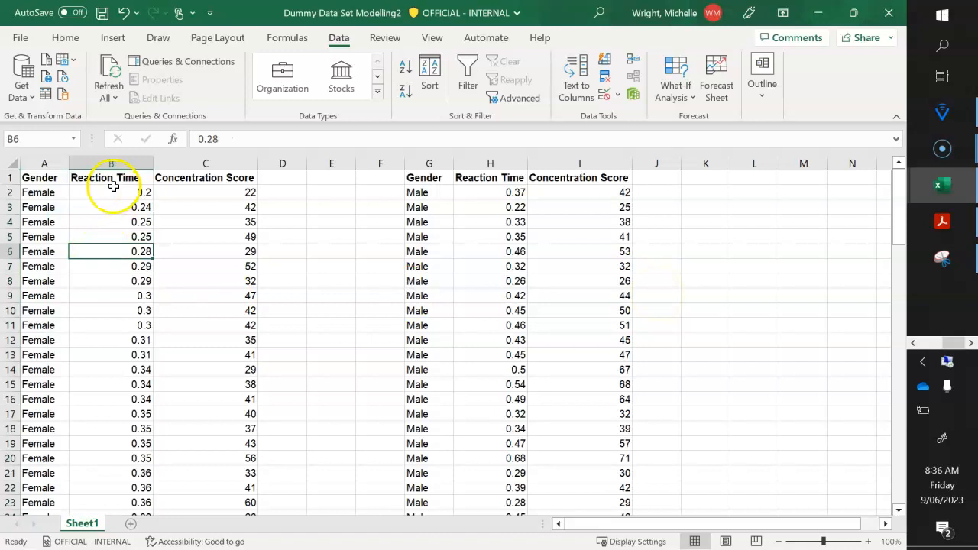
left_click(128, 382)
key("Down")
key("Down")
key("Down")
key("Down")
key("Down")
key("Down")
key("Down")
key("Down")
key("Down")
key("Down")
key("Down")
key("Down")
key("Down")
key("Down")
key("Down")
key("Down")
key("Down")
key("Down")
key("Down")
key("Down")
key("Down")
key("Down")
key("Down")
key("Down")
key("Down")
key("Down")
key("Down")
key("Down")
key("Down")
key("Down")
key("Down")
key("Down")
key("Down")
key("Down")
key("Down")
key("Up")
key("Up")
key("Up")
key("Up")
key("Up")
key("Up")
key("Up")
key("Up")
key("Up")
key("Up")
key("Up")
key("Up")
key("Up")
key("Up")
key("Up")
key("Up")
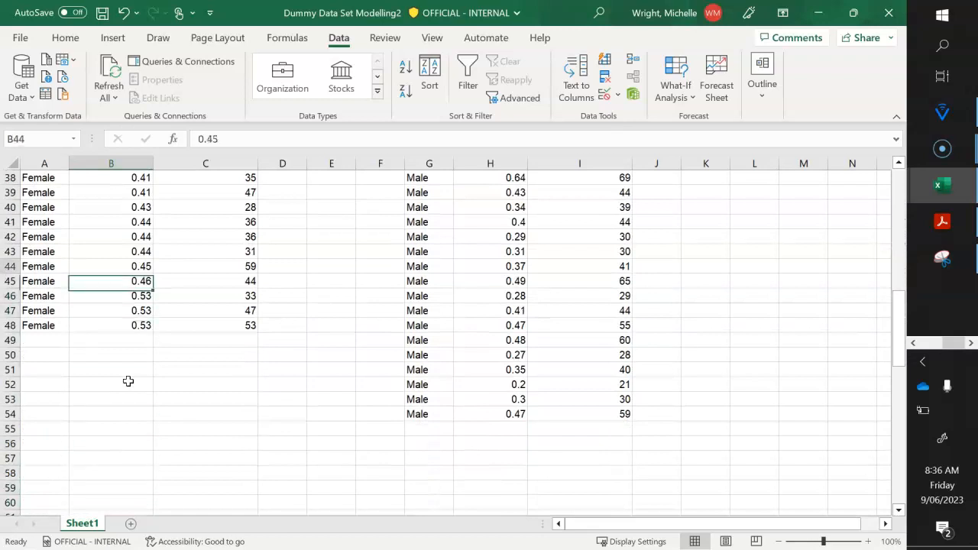
key("Up")
key("Up")
key("Up")
key("Up")
key("Up")
key("Up")
key("Up")
key("Up")
key("Up")
key("Up")
key("Up")
key("Up")
key("Up")
key("Up")
key("Up")
key("Up")
key("Up")
key("Up")
key("Up")
key("Up")
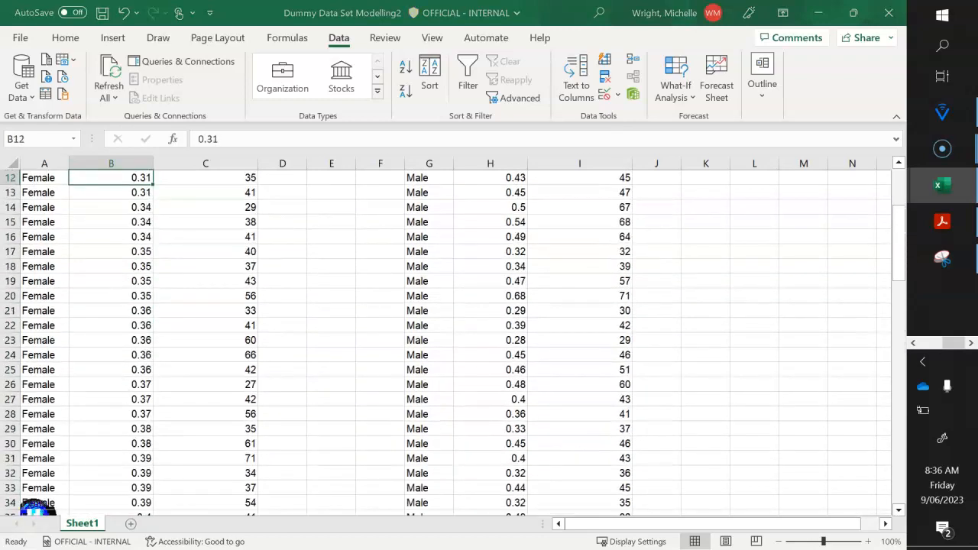
scroll(236, 317, "up", 4)
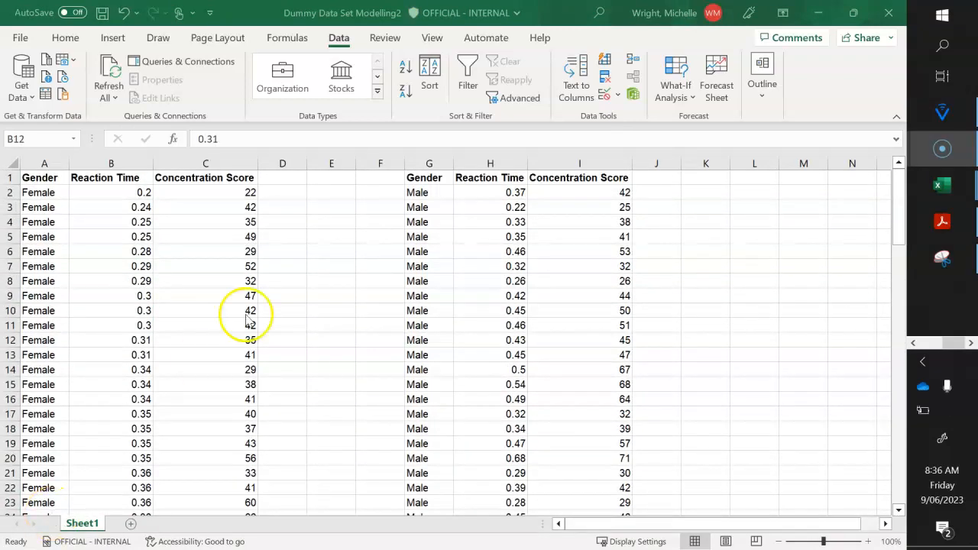
- Sort only the Female Concentration Score range C1:C48, continuing with the current selection, on cell values from smallest to largest
left_click(214, 178)
key("shift+Down")
key("shift+Down")
key("shift+Down")
key("shift+Down")
key("shift+Down")
key("shift+Down")
key("shift+Down")
key("shift+Down")
key("shift+Down")
key("shift+Down")
key("shift+Down")
key("shift+Down")
key("shift+Down")
key("shift+Down")
key("shift+Down")
key("shift+Down")
key("shift+Down")
key("shift+Down")
key("shift+Down")
key("shift+Down")
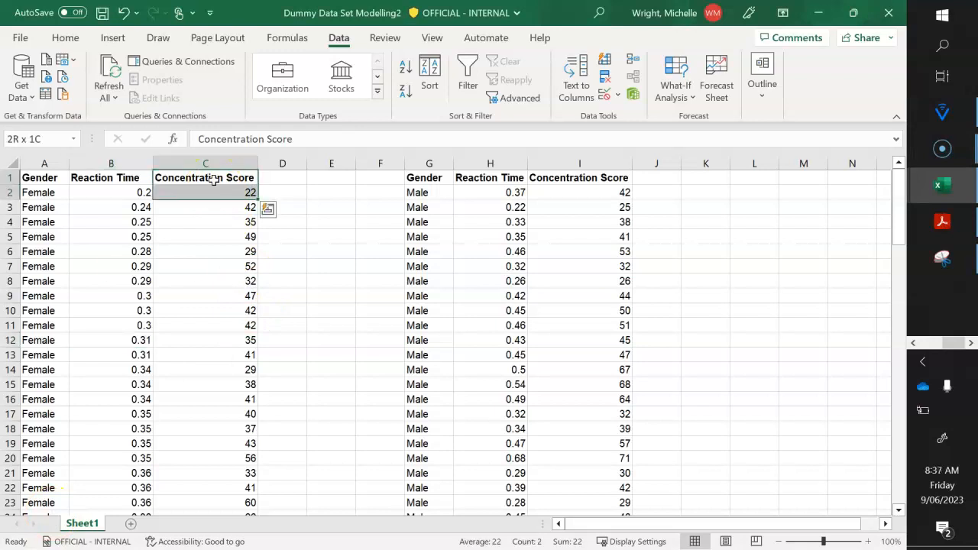
key("ctrl+shift+Down")
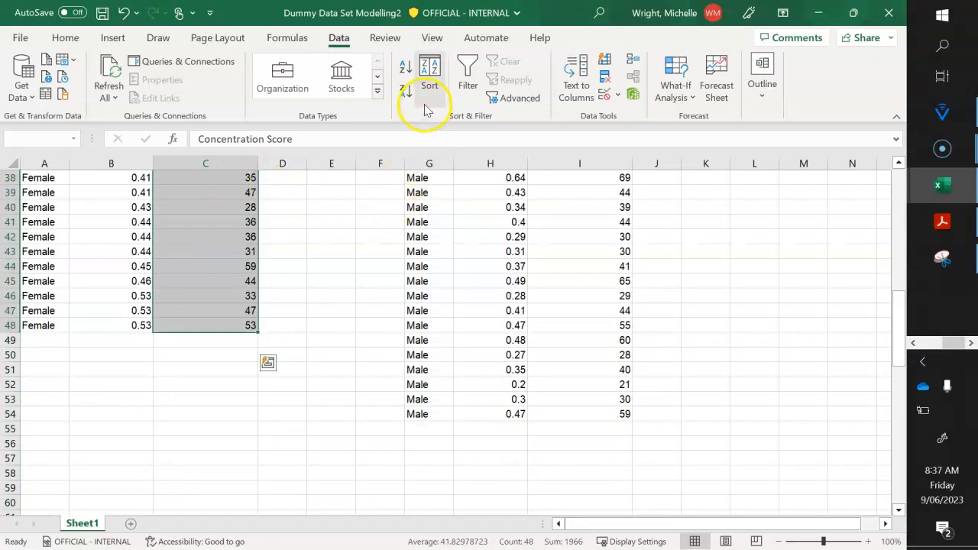
left_click(430, 80)
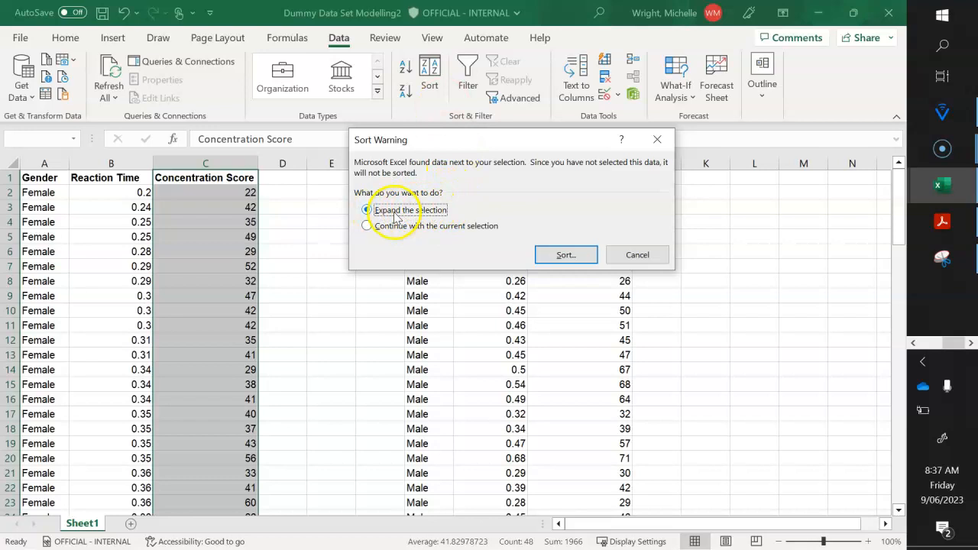
left_click(368, 227)
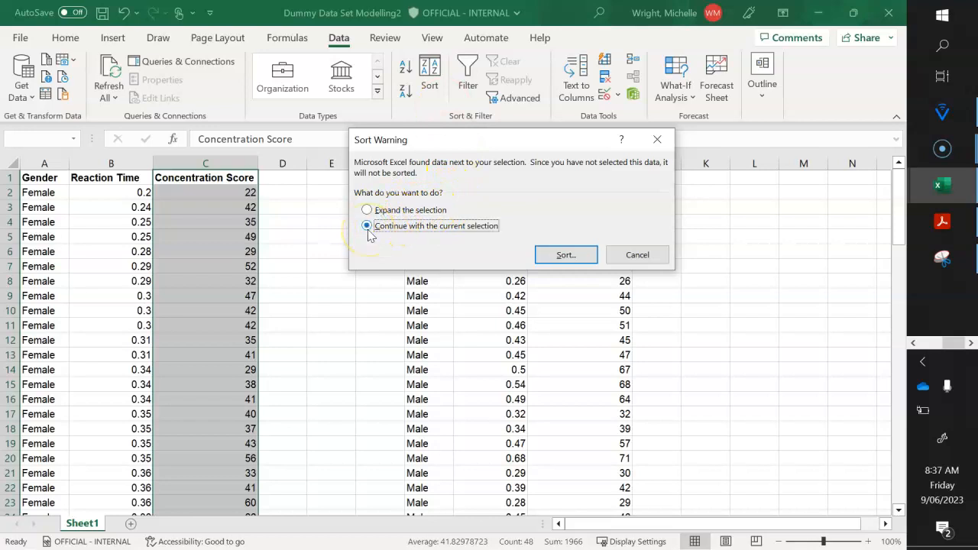
left_click(565, 255)
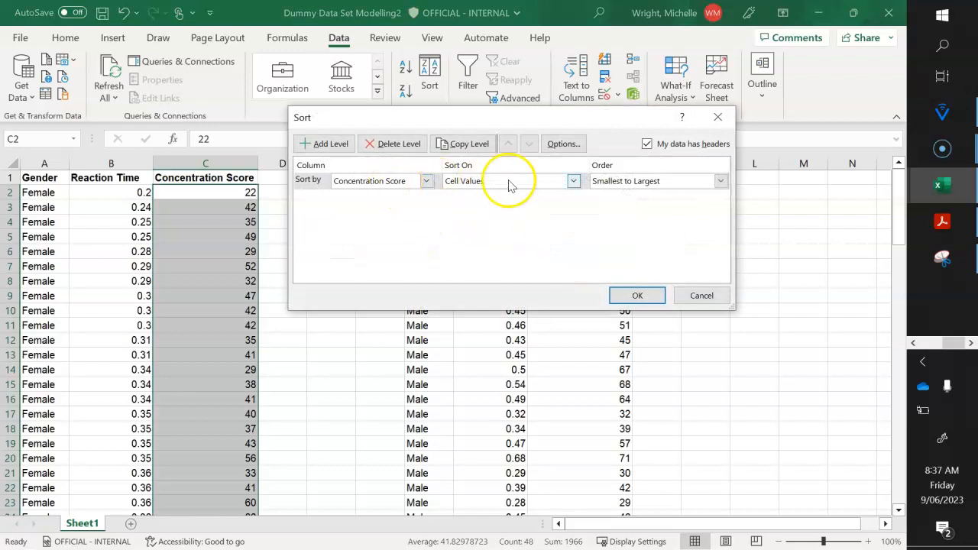
left_click(637, 295)
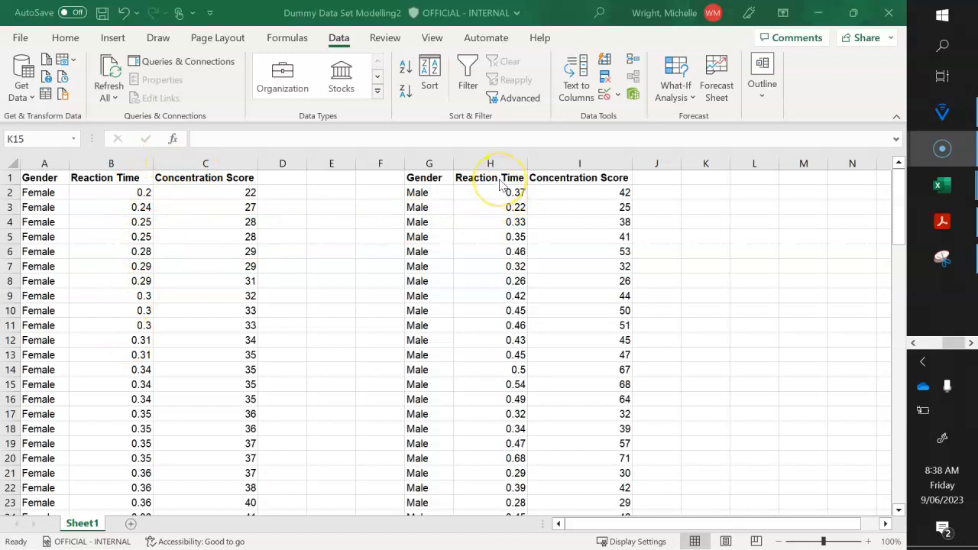
- Sort only the Male Reaction Time range H1:H54, continuing with the current selection, with headers, on cell values from smallest to largest
left_click(486, 179)
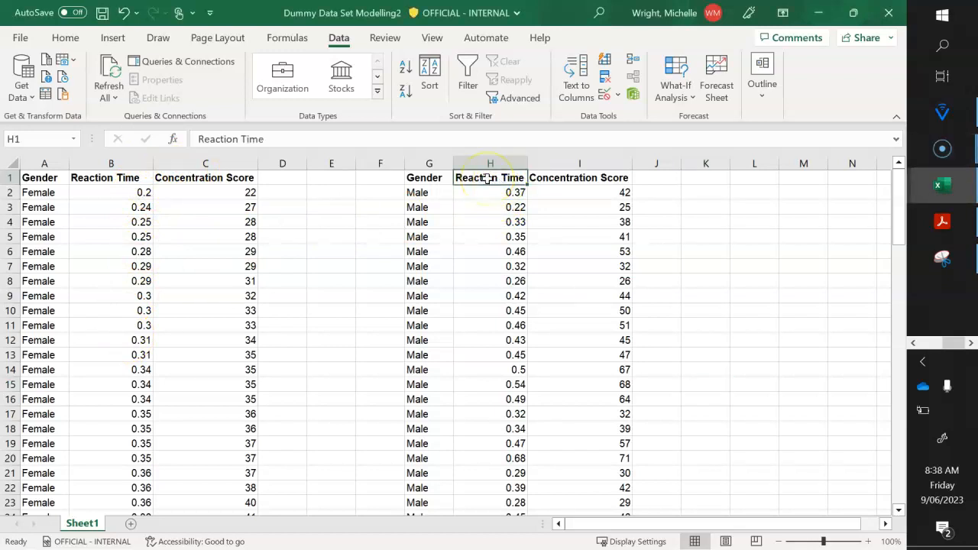
key("shift+Down")
key("shift+Down")
key("shift+Down")
key("shift+Down")
key("shift+Down")
key("shift+Down")
key("shift+Down")
key("shift+Down")
key("shift+Down")
key("shift+Down")
key("shift+Down")
key("shift+Down")
key("shift+Down")
key("shift+Down")
key("shift+Down")
key("shift+Down")
key("shift+Down")
key("shift+Down")
key("shift+Down")
key("shift+Down")
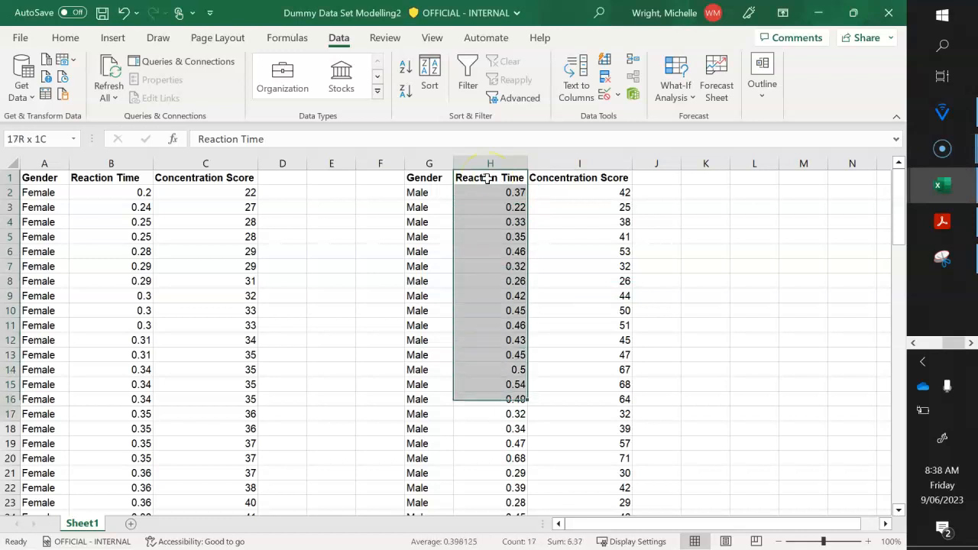
key("shift+Down")
key("shift+Down")
key("shift+Down")
key("shift+Down")
key("shift+Down")
key("shift+Down")
key("shift+Down")
key("shift+Down")
key("shift+Down")
key("shift+Down")
key("shift+Down")
key("shift+Down")
key("shift+Down")
key("shift+Down")
key("shift+Down")
key("shift+Down")
key("shift+Up")
key("shift+Up")
key("shift+Up")
key("shift+Up")
key("shift+Up")
key("shift+Up")
key("shift+Up")
key("shift+Up")
key("shift+Up")
key("shift+Up")
key("shift+Up")
key("shift+Up")
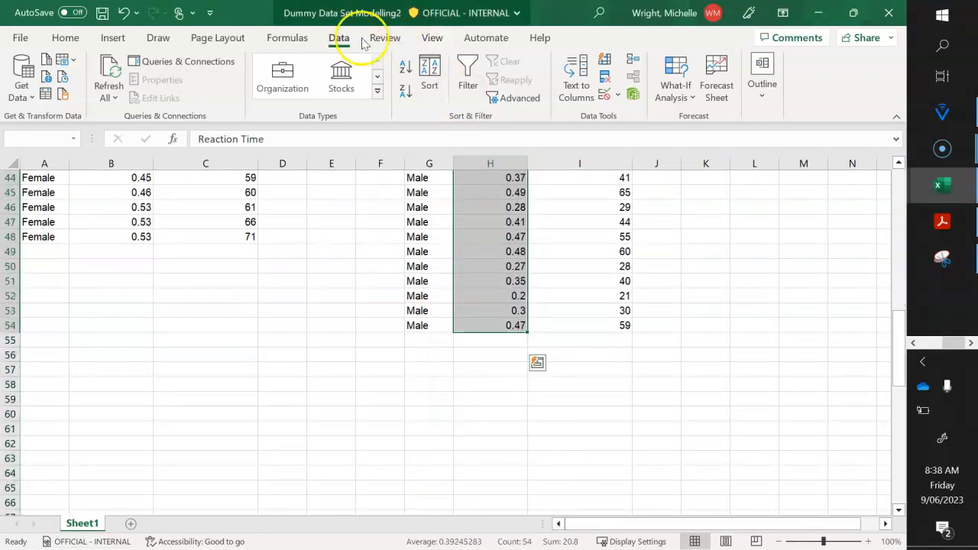
left_click(429, 72)
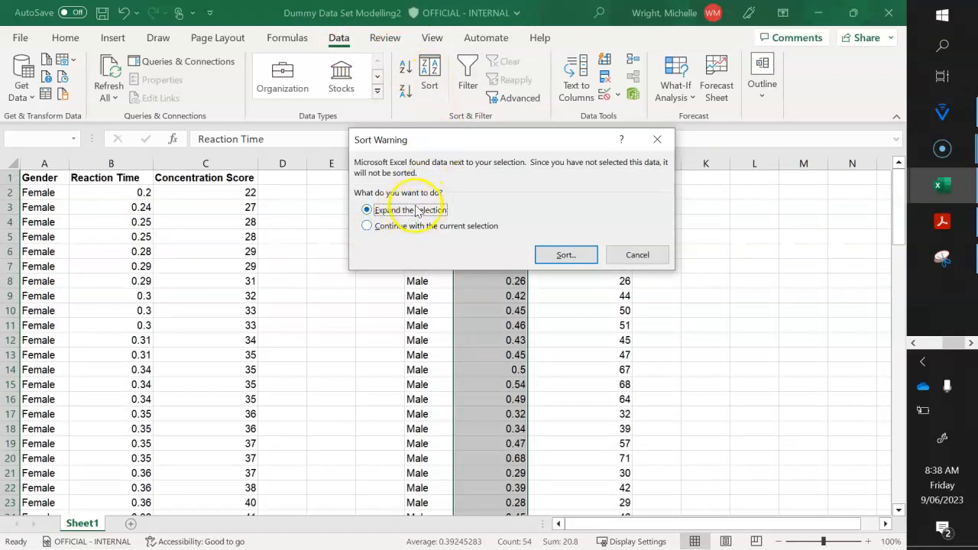
left_click(366, 228)
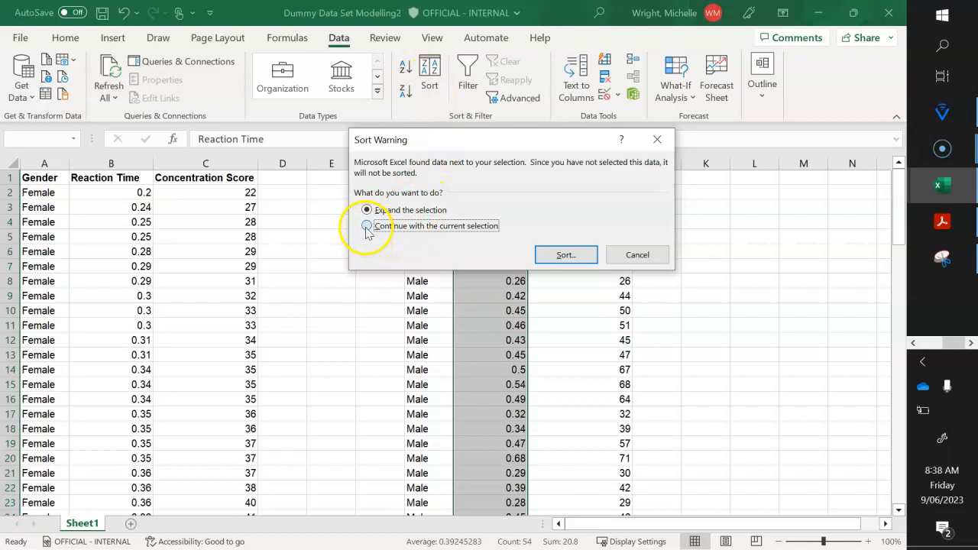
left_click(565, 255)
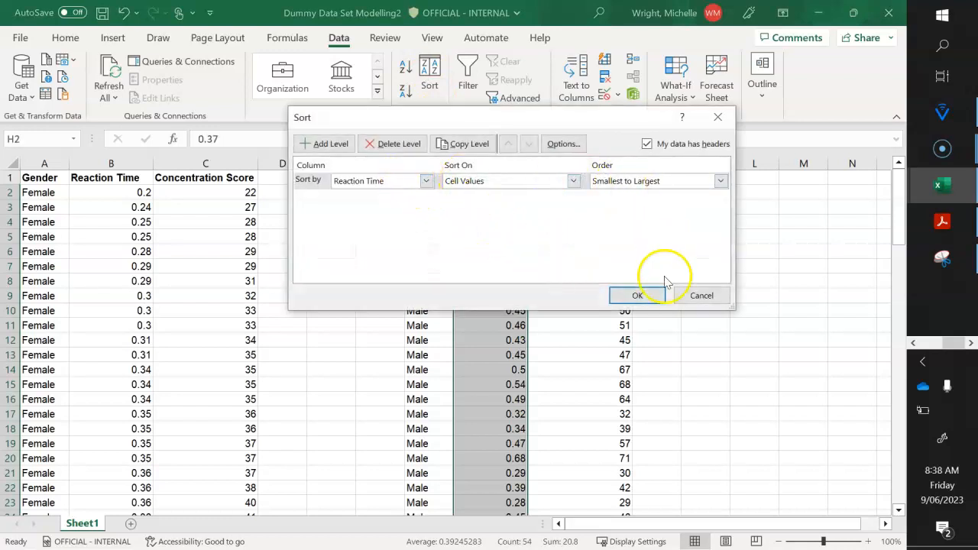
left_click(651, 297)
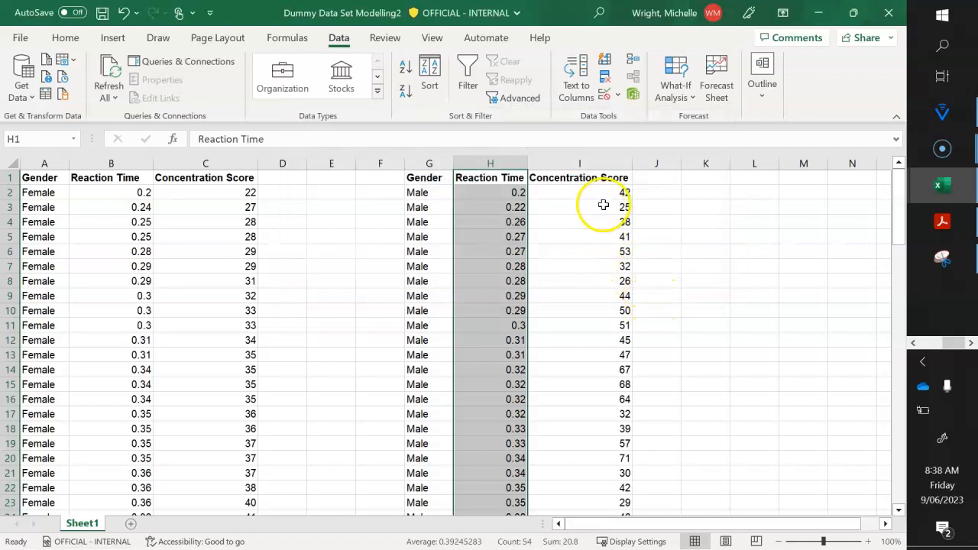
- Sort only the Male Concentration Score range I1:I54, continuing with the current selection, on cell values from smallest to largest
left_click(603, 196)
left_click_drag(604, 178, 604, 369)
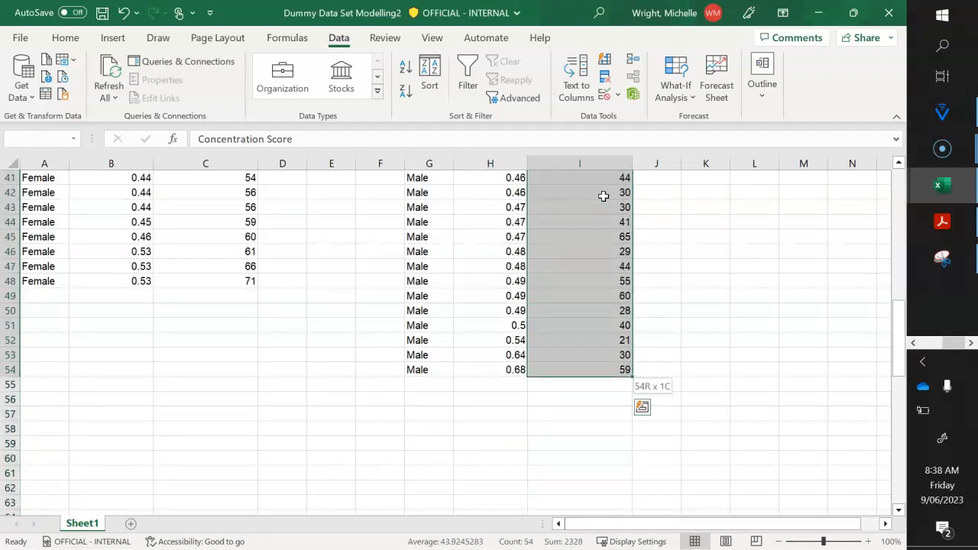
left_click(430, 73)
left_click(434, 228)
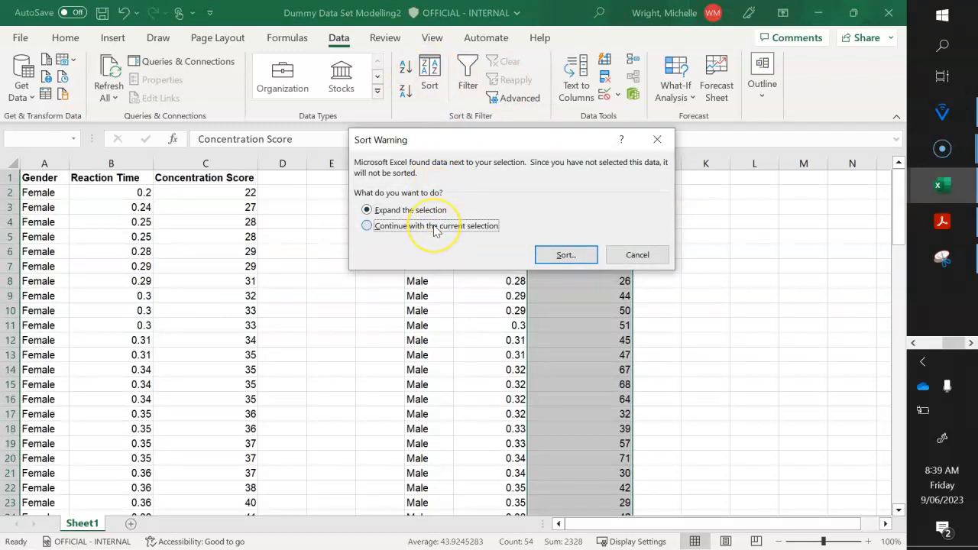
left_click(562, 255)
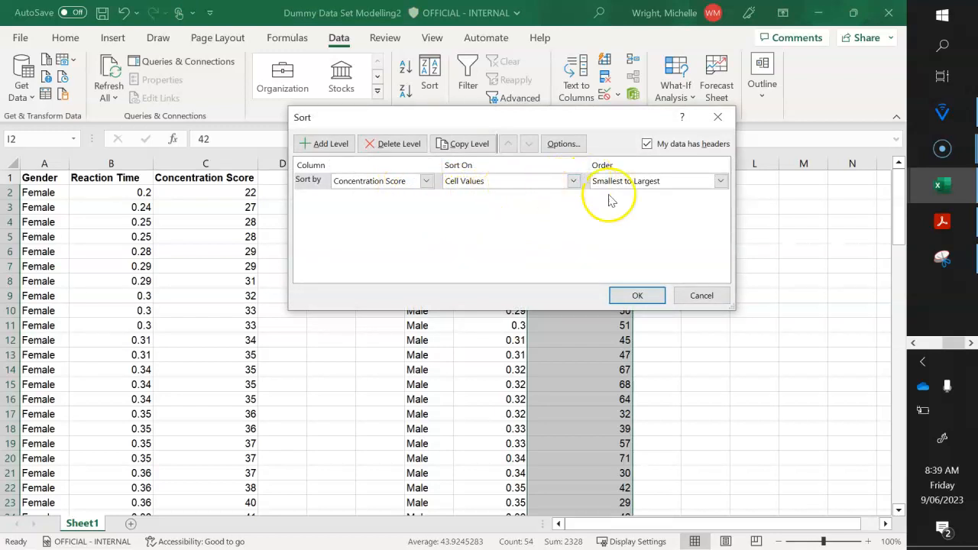
left_click(637, 297)
left_click(692, 294)
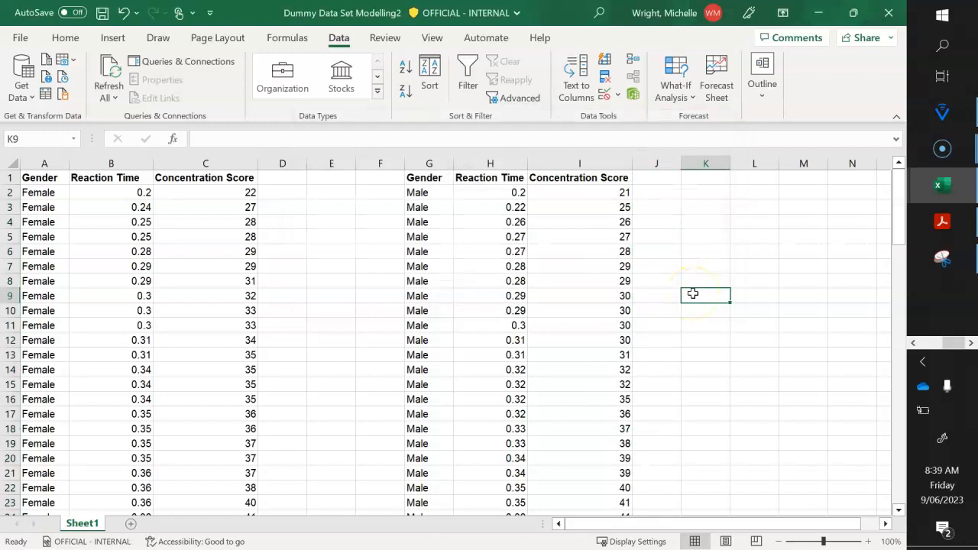
- Check the order of the sorted Reaction Time and Concentration Score values in both tables through to their last rows
key("Down")
key("Down")
key("Down")
key("Down")
key("Down")
key("Down")
key("Down")
key("Down")
key("Down")
key("Down")
key("Down")
key("Down")
key("Down")
key("Down")
key("Down")
key("Down")
key("Down")
key("Down")
key("Down")
key("Down")
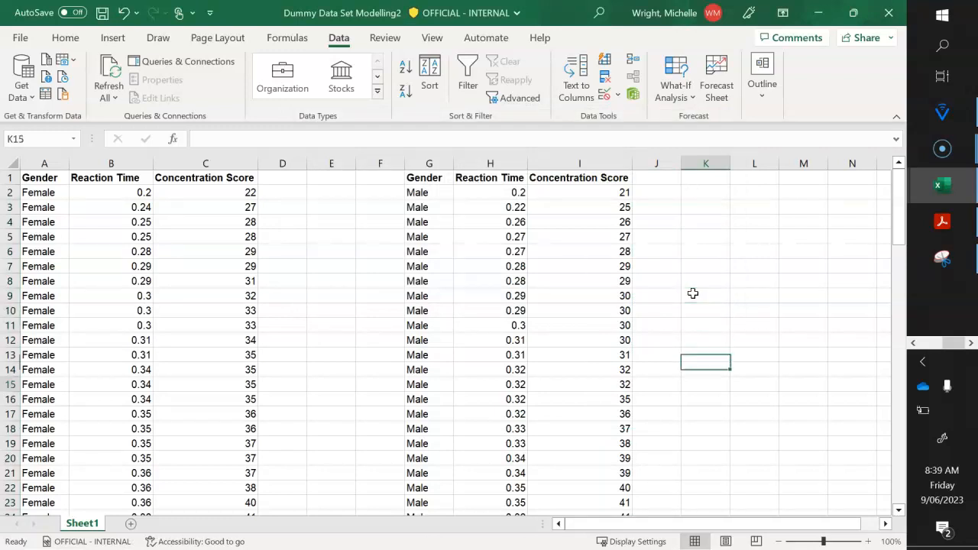
key("Down")
key("Down")
key("Down")
key("Down")
key("Down")
key("Down")
key("Down")
key("Down")
key("Down")
key("Down")
key("Down")
key("Down")
key("Down")
key("Down")
key("Down")
key("Down")
key("Down")
key("Down")
key("Down")
key("Down")
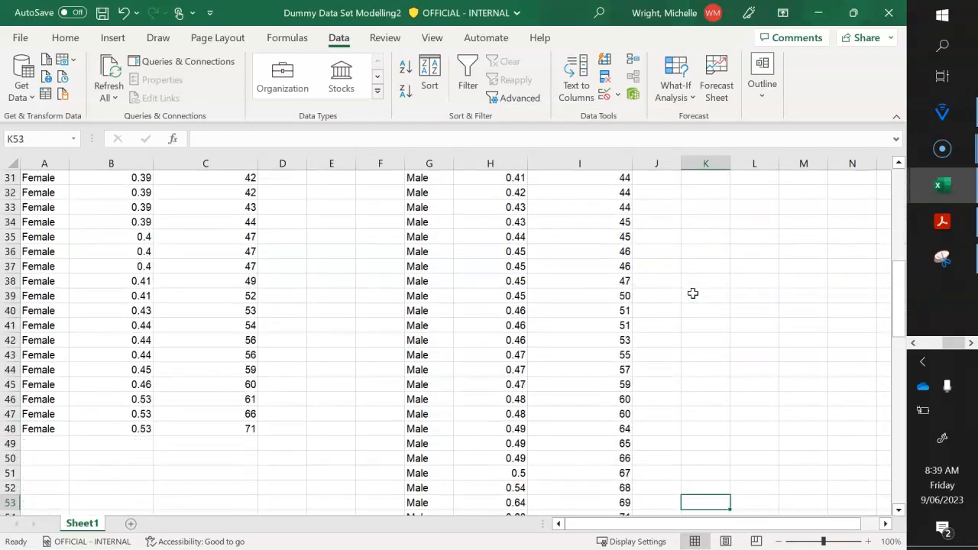
key("Up")
key("Up")
key("Up")
key("Up")
key("Up")
key("Up")
key("Up")
key("Up")
key("Up")
key("Up")
key("Up")
key("Up")
key("Up")
key("Up")
key("Up")
key("Up")
key("Up")
key("Up")
key("Up")
key("Up")
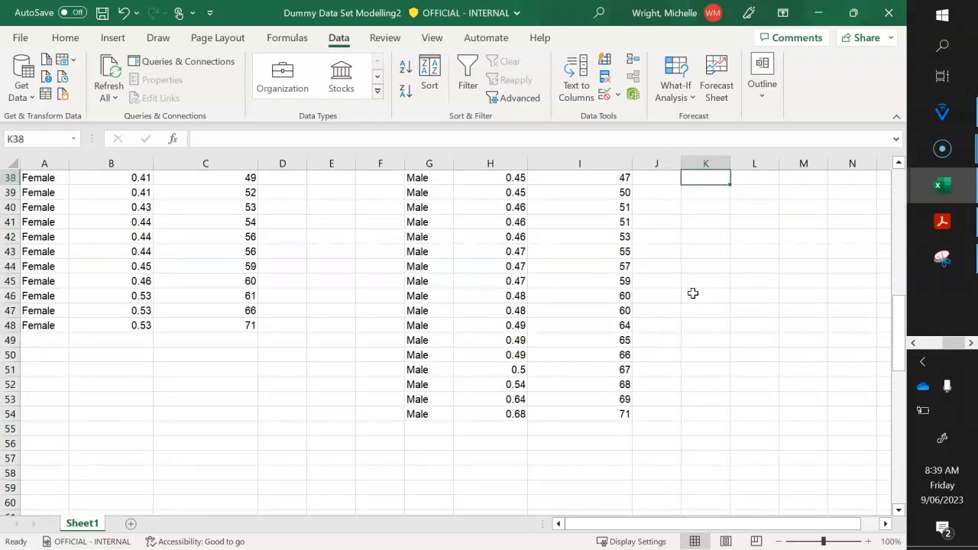
key("Up")
key("Up")
key("Up")
key("Up")
key("Up")
key("Left")
key("Left")
key("Left")
key("Left")
key("Left")
key("Left")
key("Left")
key("Left")
key("Left")
key("Left")
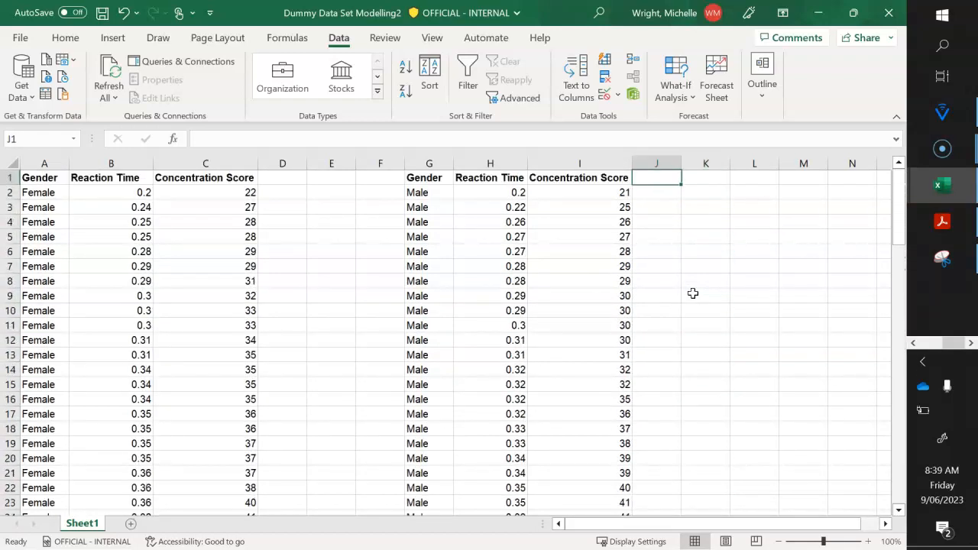
key("Down")
key("Down")
key("Down")
key("Down")
key("Down")
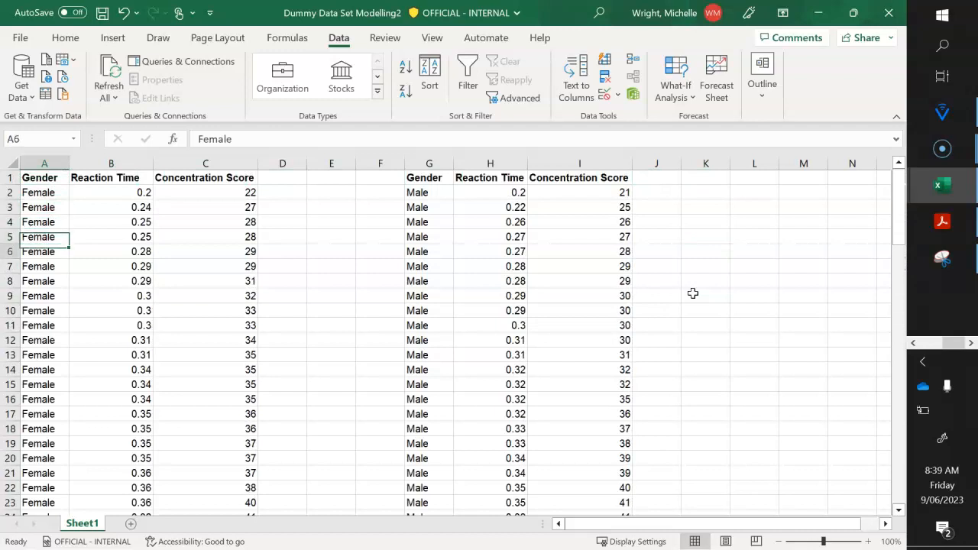
key("Right")
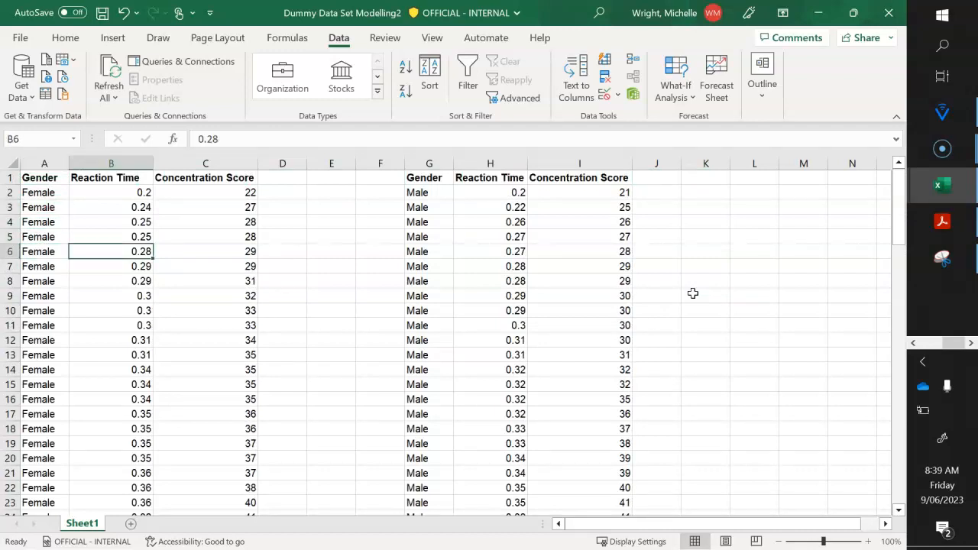
left_click(340, 360)
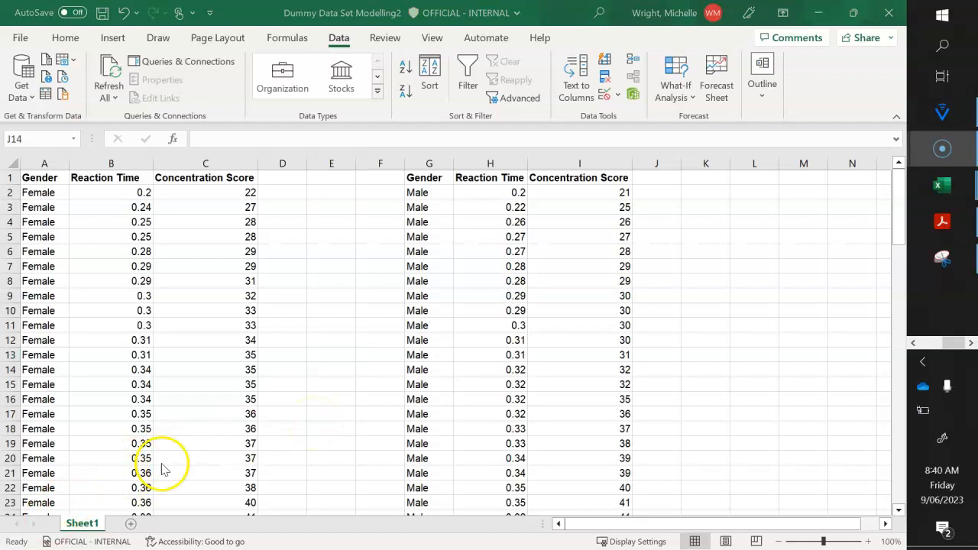
left_click(289, 290)
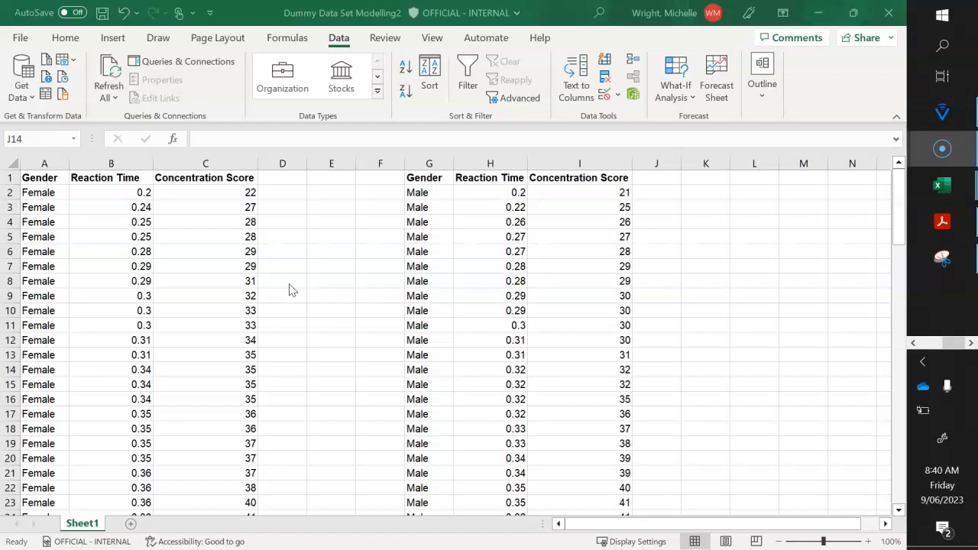
- Copy the Reaction Time and Concentration Score headers from B1:C1 into D3:E3, beside the Female table
left_click(122, 178)
left_click(123, 178)
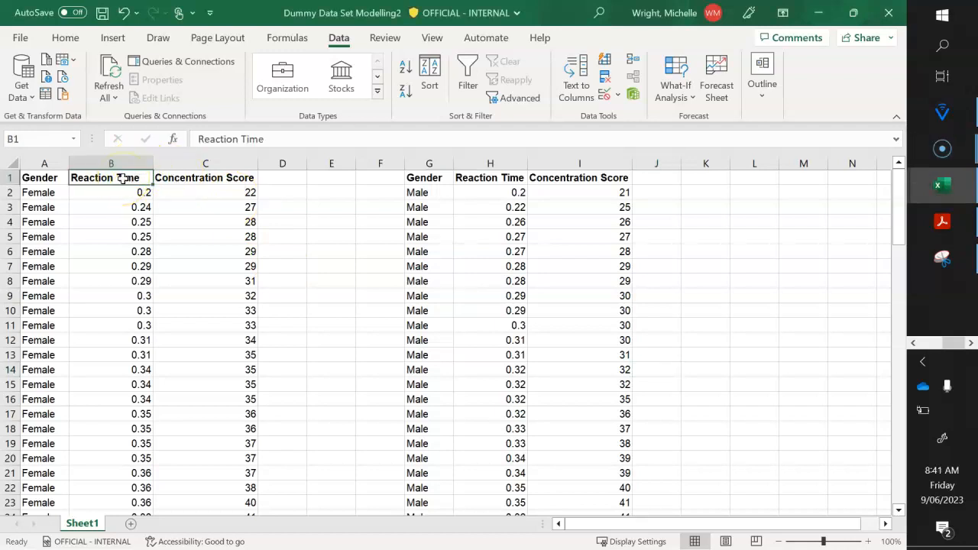
key("shift+Right")
key("ctrl+c")
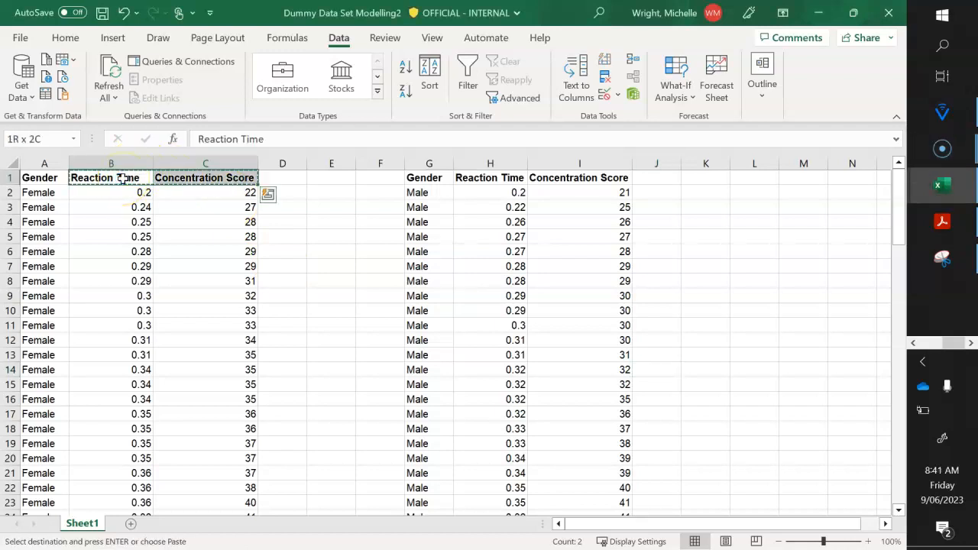
key("Down")
key("Down")
key("Right")
key("Right")
key("Right")
key("Down")
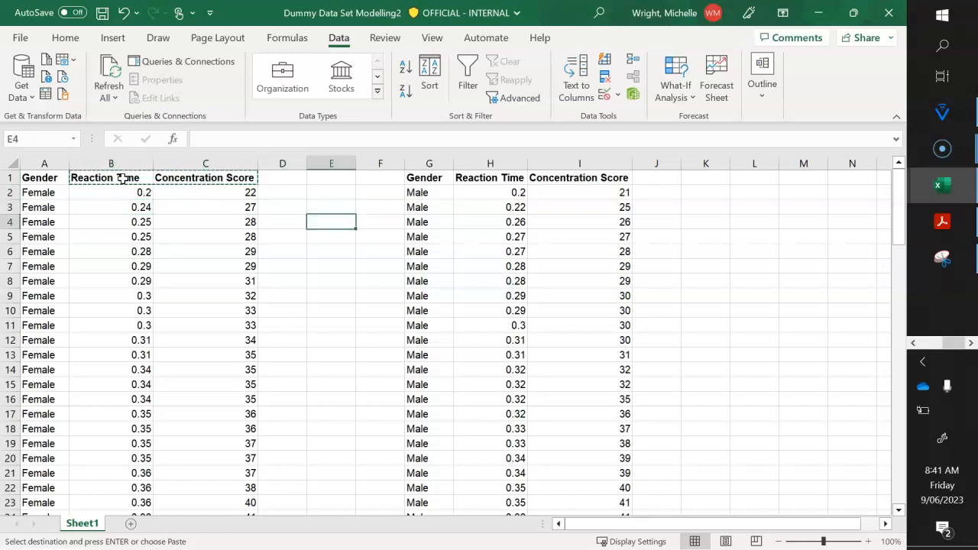
key("Left")
key("Up")
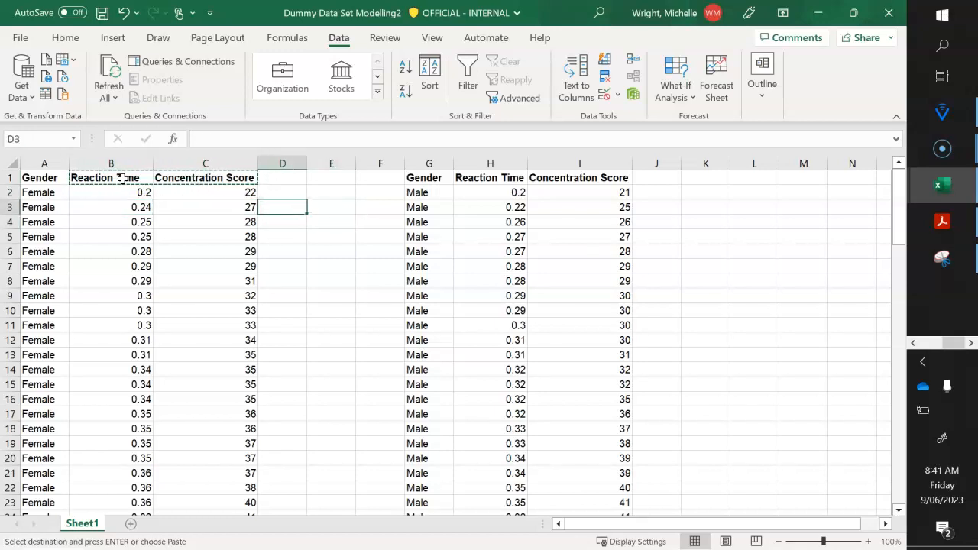
key("ctrl+v")
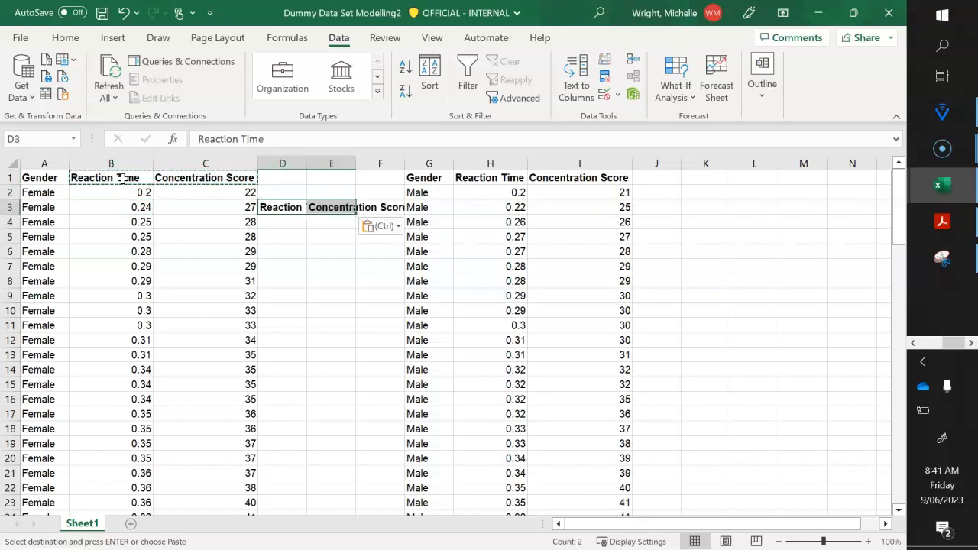
- Widen columns D and E to fit the copied Reaction Time and Concentration Score headers
left_click(294, 237)
left_click_drag(306, 158, 331, 158)
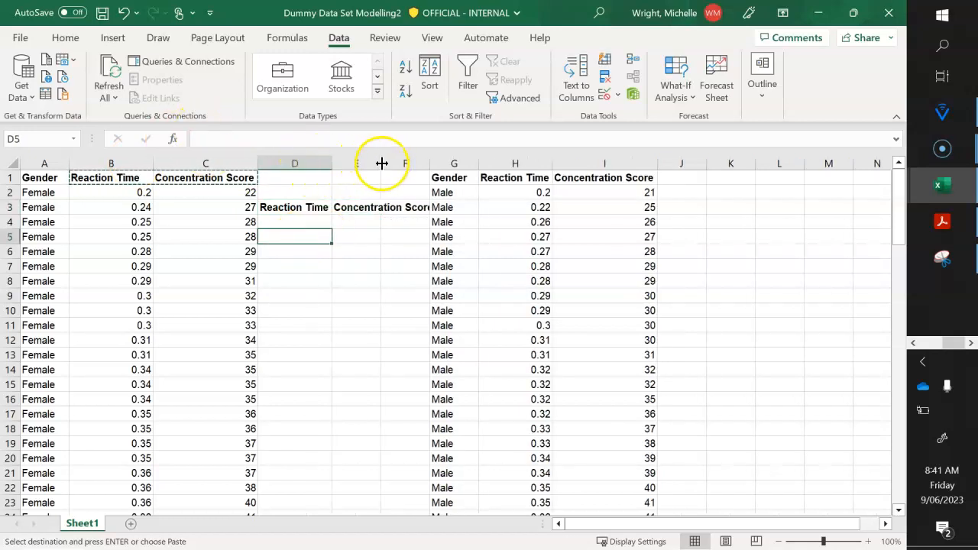
double_click(383, 163)
- Move the copied headers from D3:E3 to E3:F3 and widen column F to fit Concentration Score
left_click(309, 209)
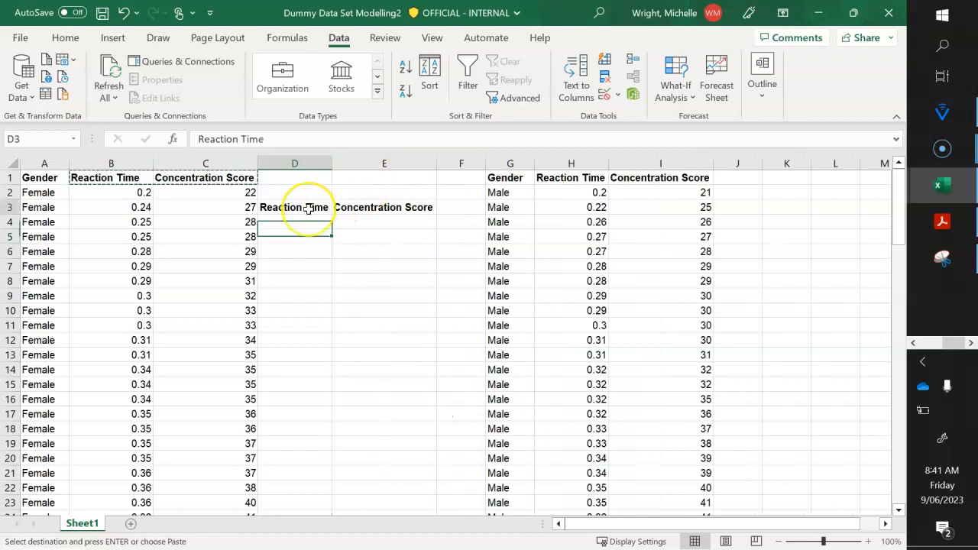
key("shift+Right")
key("ctrl+x")
key("Right")
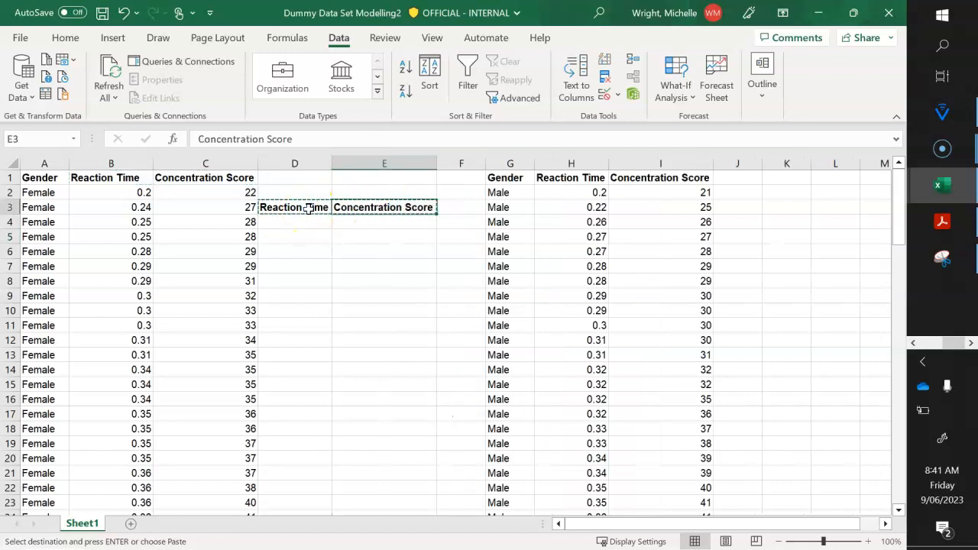
key("ctrl+v")
left_click(410, 296)
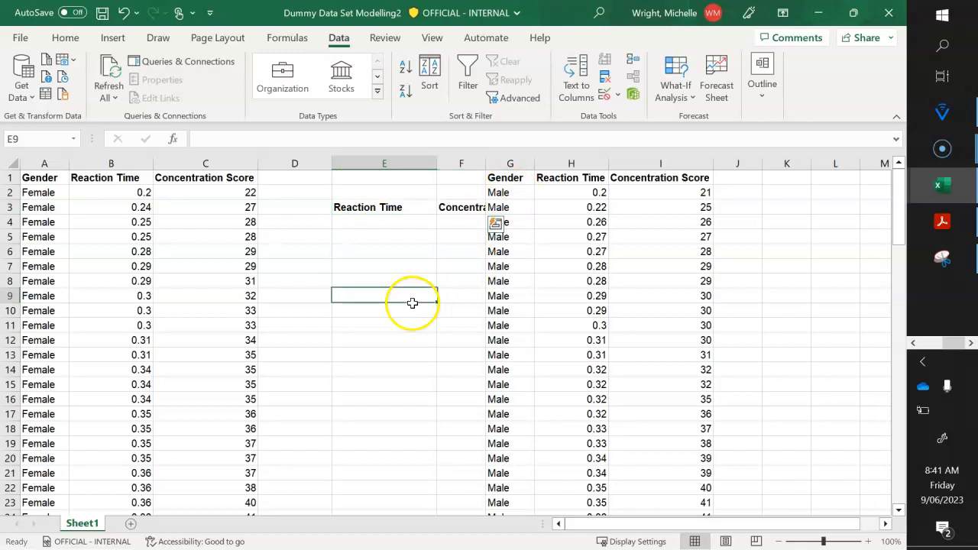
double_click(486, 163)
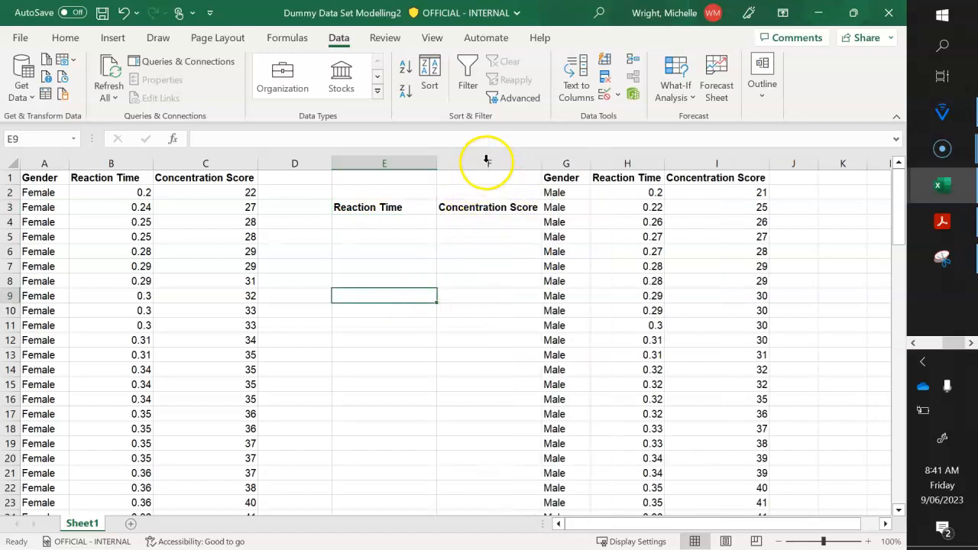
- Enter the row label "mean" in cell D4, below and beside the copied headers
left_click(370, 202)
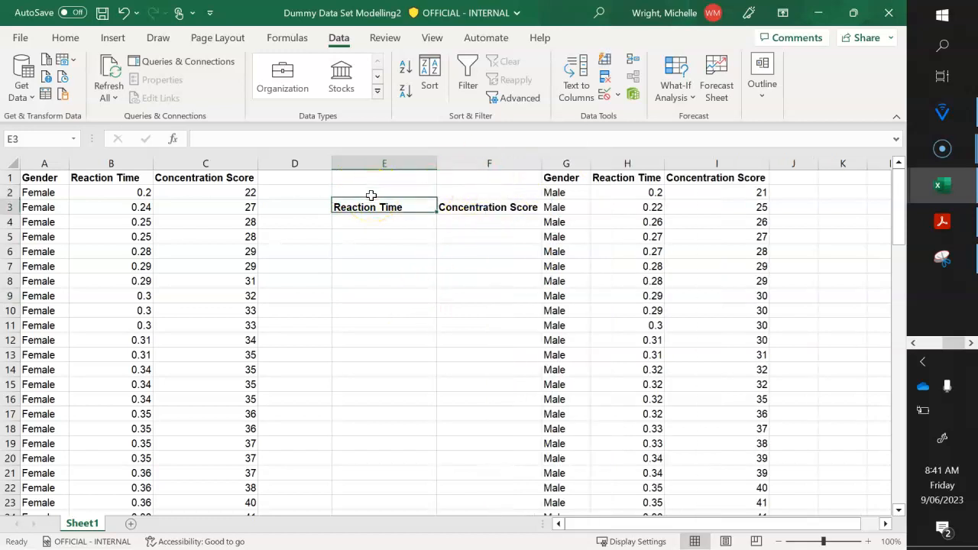
key("Left")
key("Down")
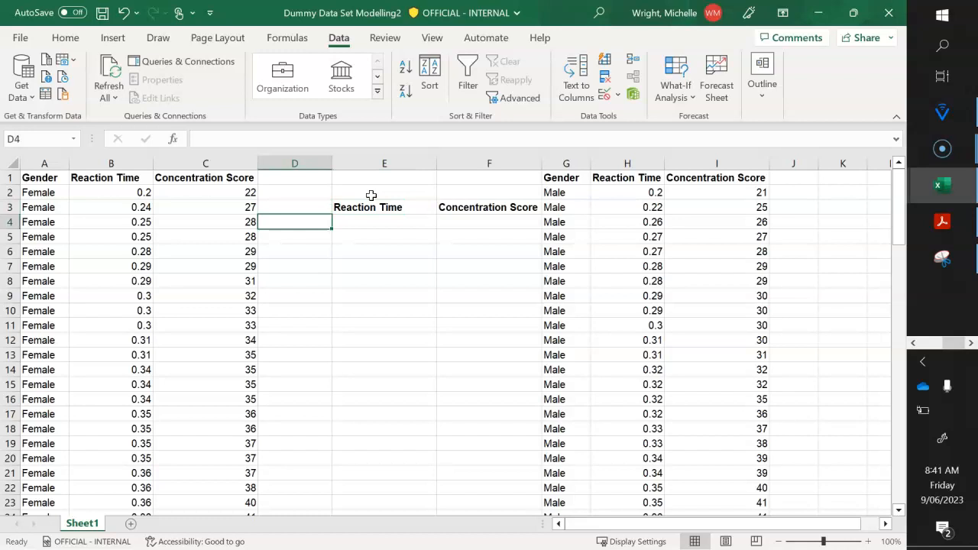
type("meaan")
key("BackSpace")
key("BackSpace")
type("n")
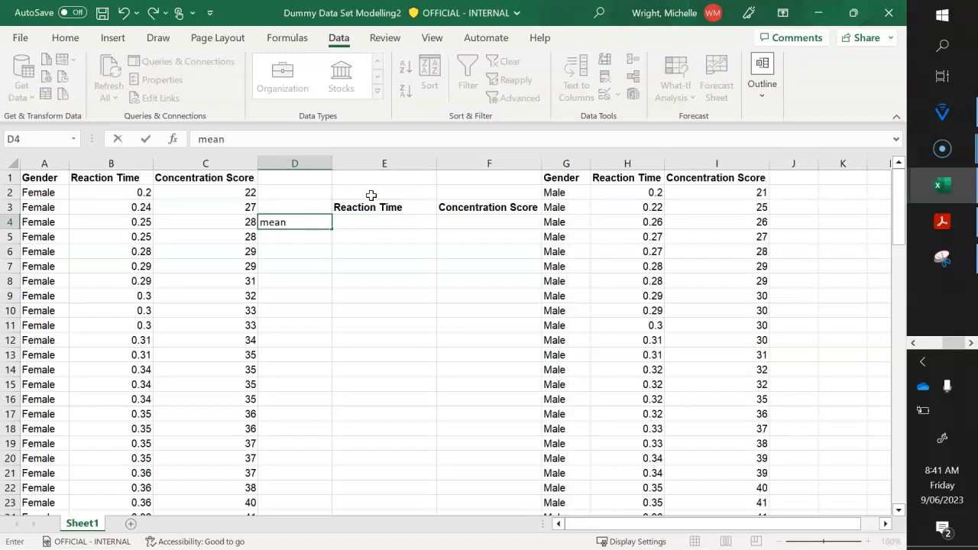
key("Return")
- Copy the summary table block D3:F4, with its headers and mean label, to J3:L4 beside the Male table
key("Up")
key("Right")
key("Up")
key("Right")
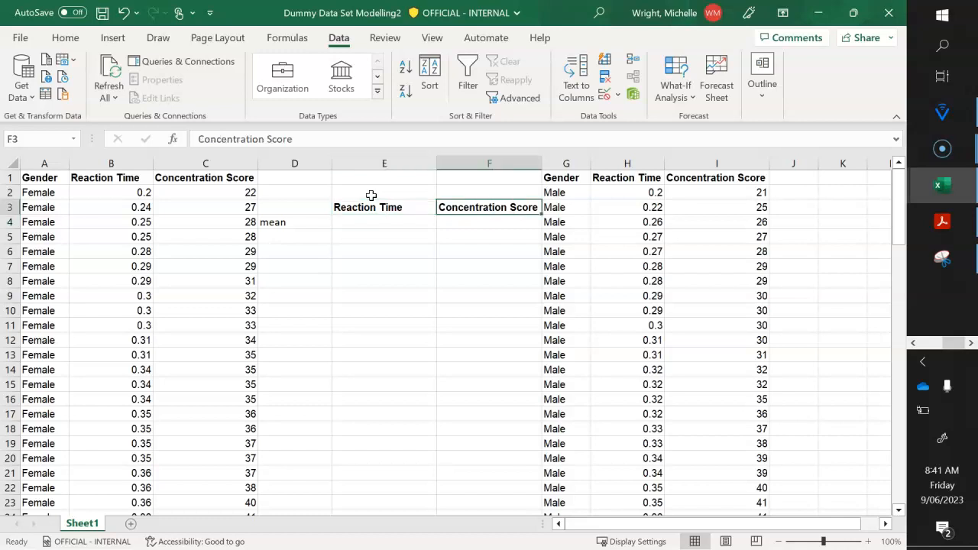
key("Left")
key("Left")
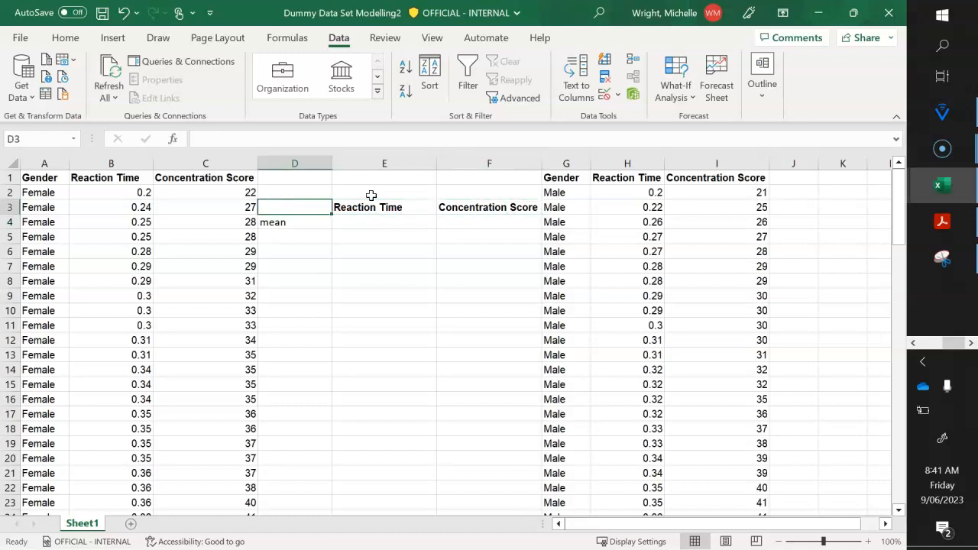
key("shift+Down")
key("shift+Right")
key("shift+Right")
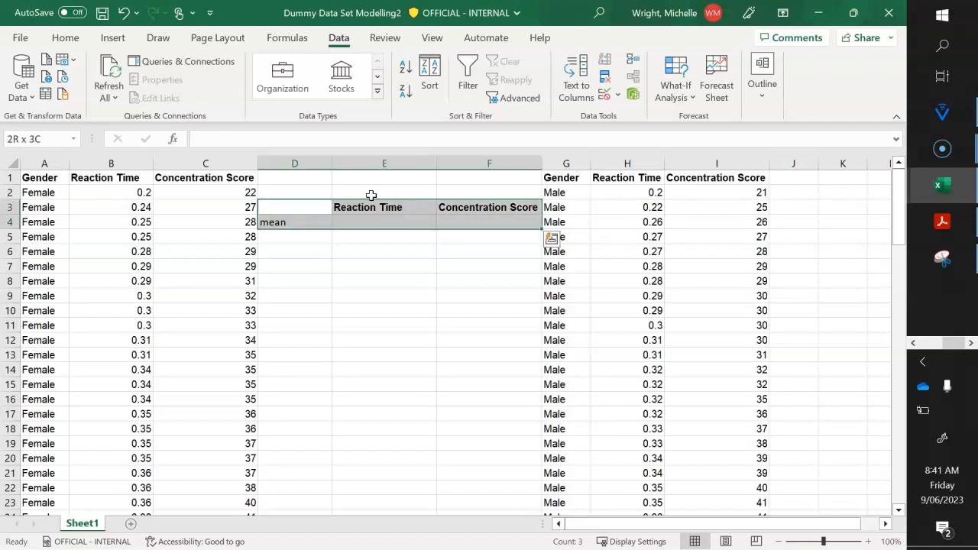
key("ctrl+c")
key("Right")
key("Right")
key("Right")
key("Right")
key("Right")
key("Right")
key("Right")
key("Right")
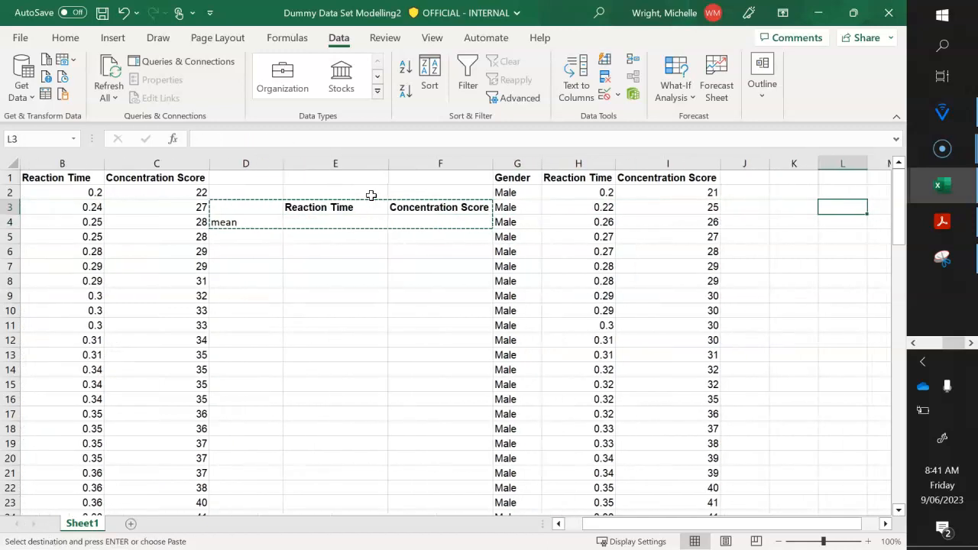
key("Left")
key("Left")
key("ctrl+v")
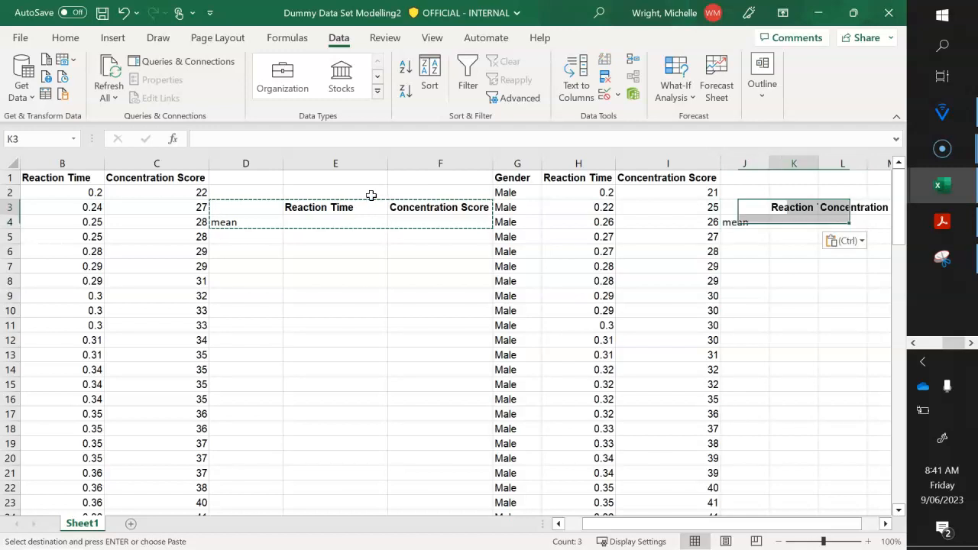
- Widen columns K and L to fit the copied Reaction Time and Concentration Score headers
key("Right")
key("Right")
key("Right")
key("Right")
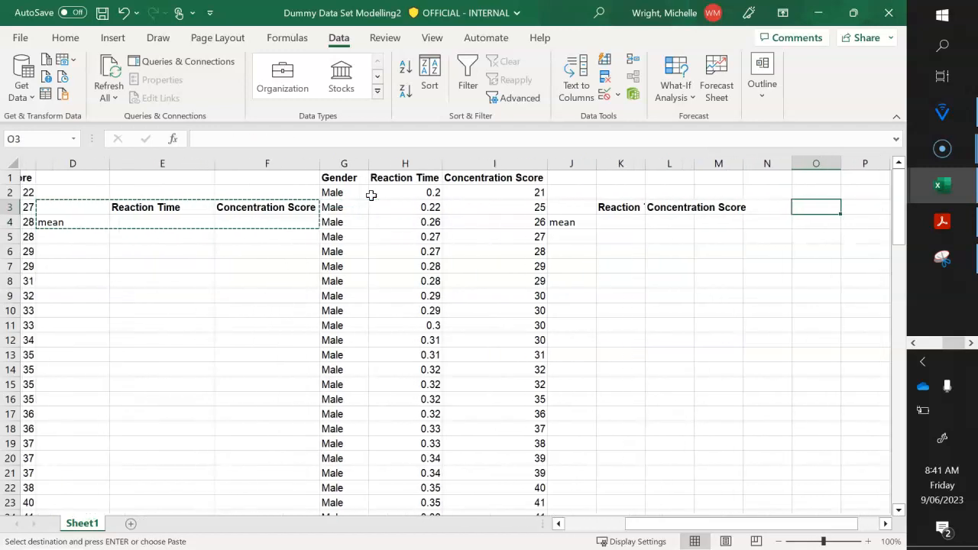
left_click_drag(629, 164, 654, 164)
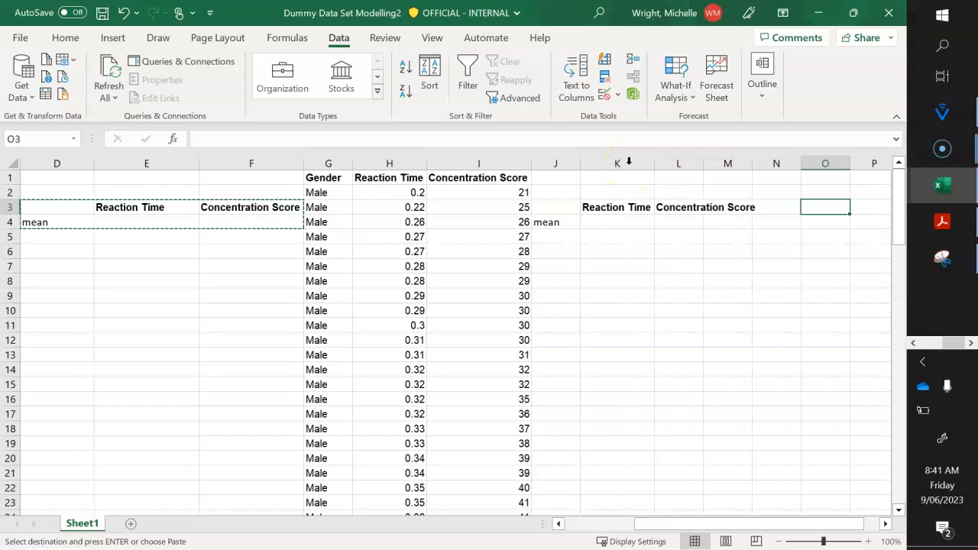
double_click(703, 163)
left_click(641, 295)
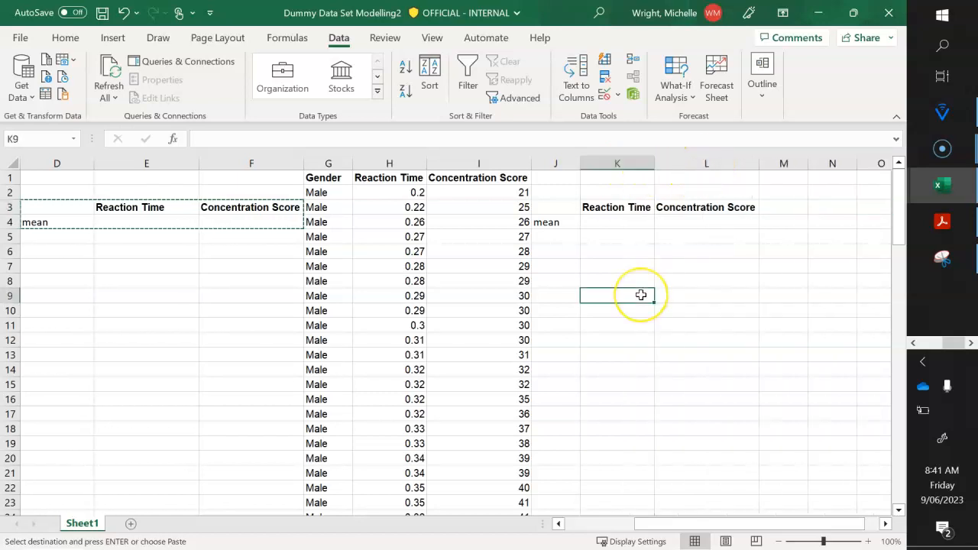
- Make the mean label in cell D4 of the Female summary table bold with a red font colour
key("Left")
key("Up")
key("Up")
key("Up")
key("Up")
key("Up")
key("Left")
key("Left")
key("Left")
key("Left")
key("Left")
key("Left")
key("Left")
key("Left")
key("Left")
key("Right")
key("Right")
key("Right")
key("Right")
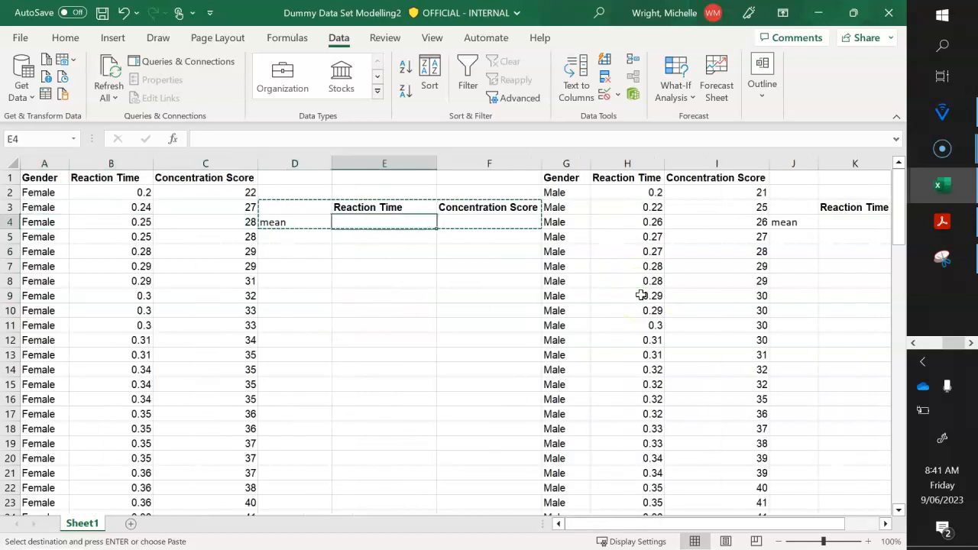
key("Left")
key("Escape")
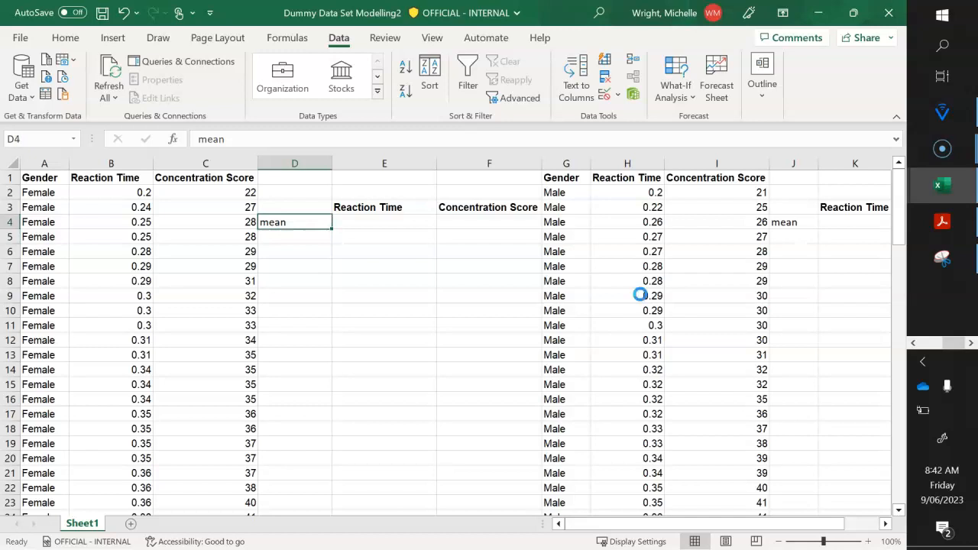
left_click(65, 38)
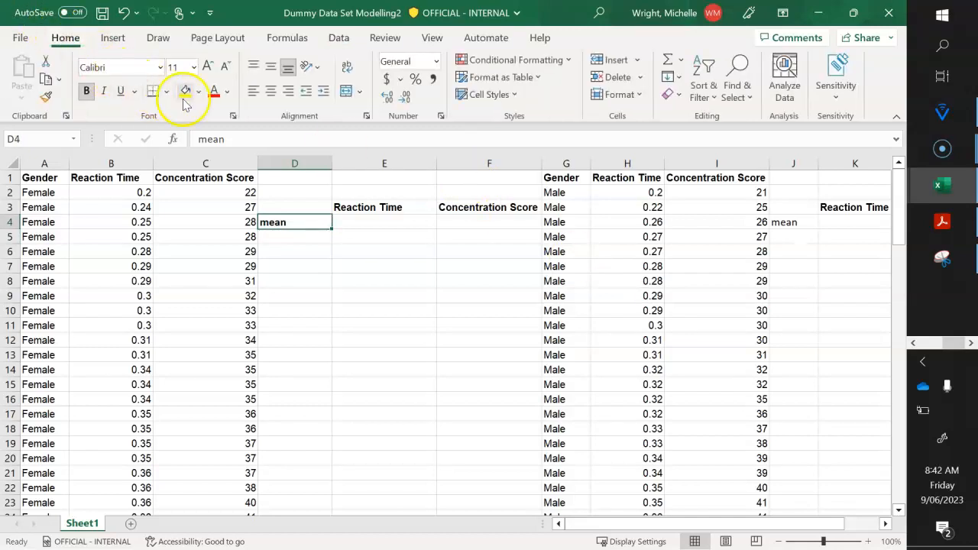
left_click(227, 90)
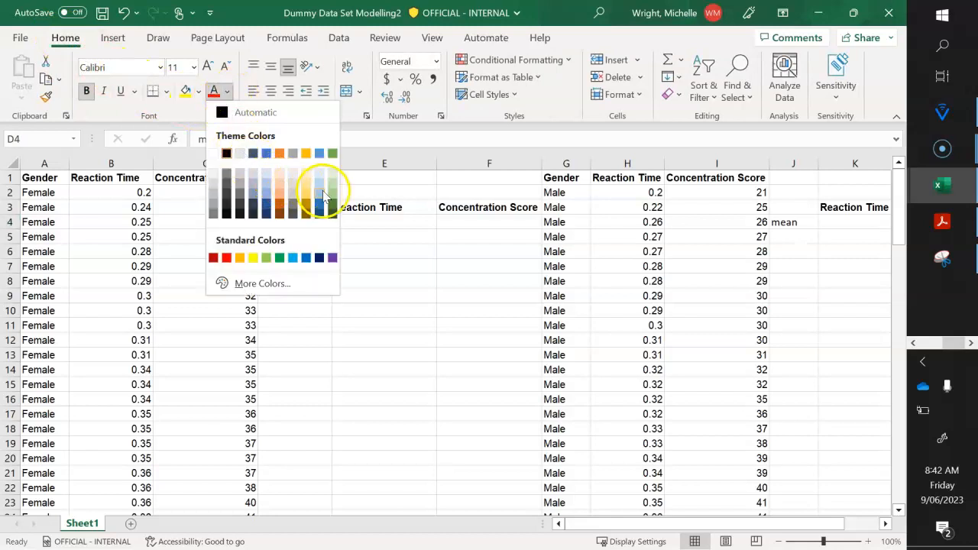
left_click(227, 257)
left_click(319, 251)
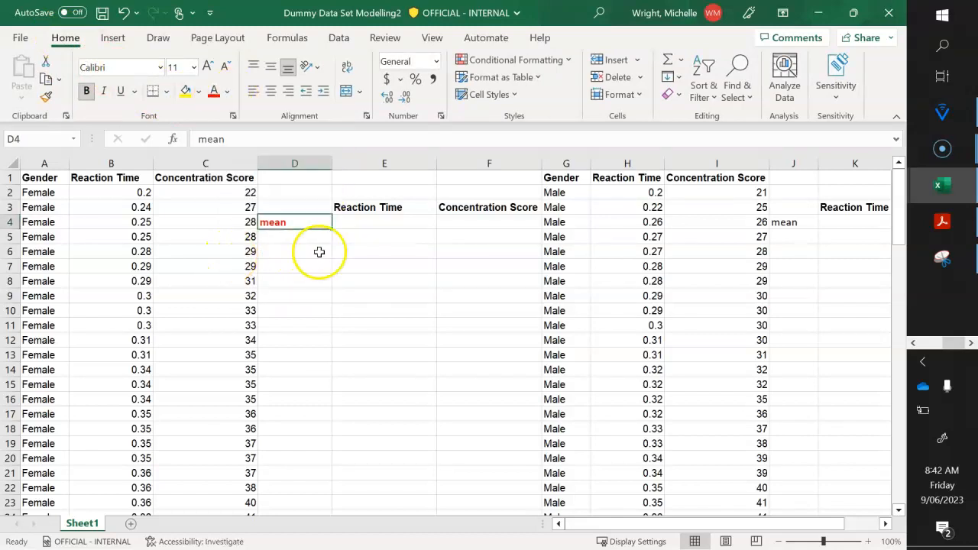
- Centre the mean label horizontally in cell D4
key("Up")
key("Up")
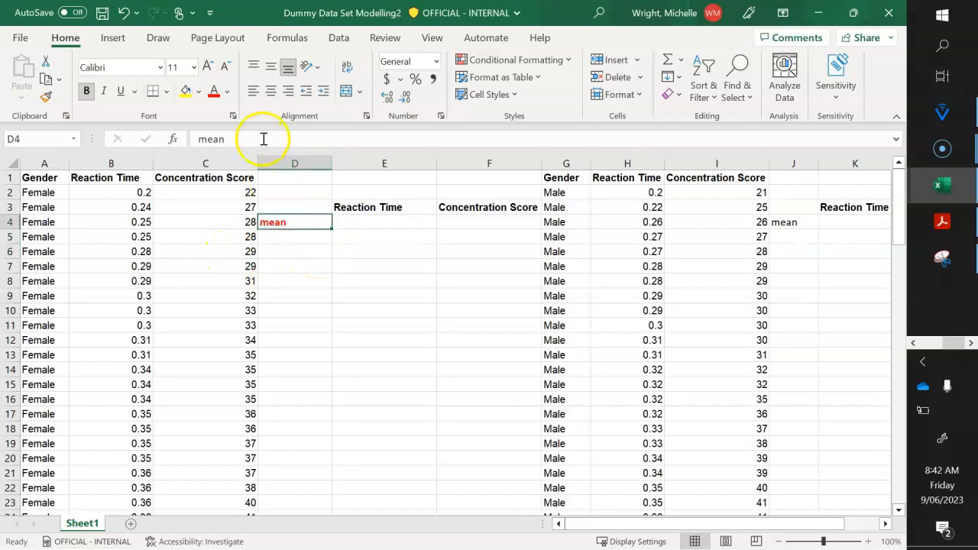
left_click(270, 91)
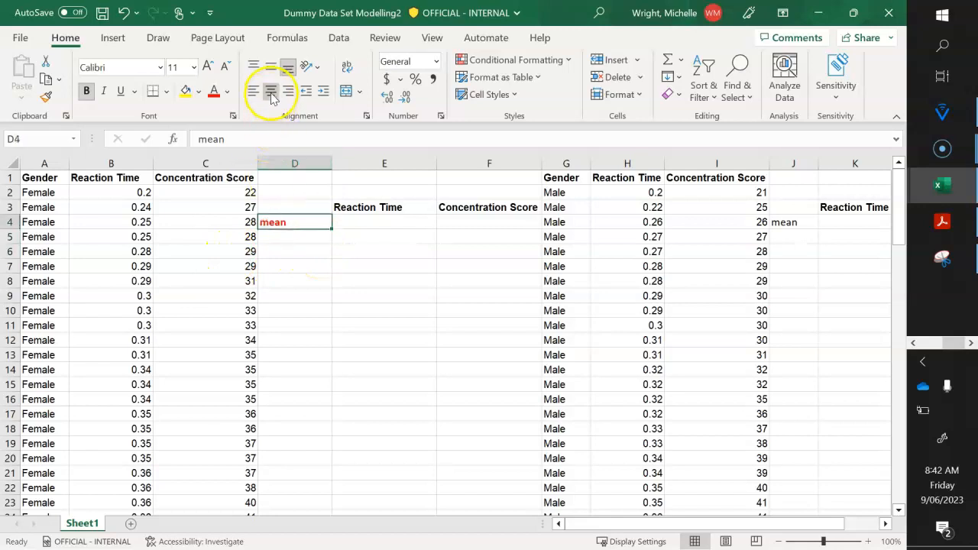
left_click(327, 296)
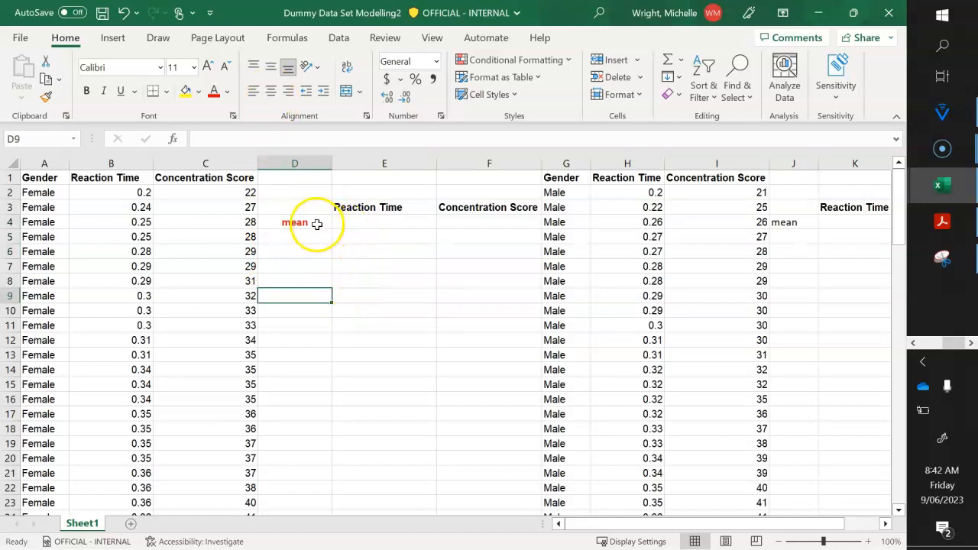
- Calculate the mean of the Female Reaction Time values in cell E4 with the formula =average(B2:B48)
left_click(361, 222)
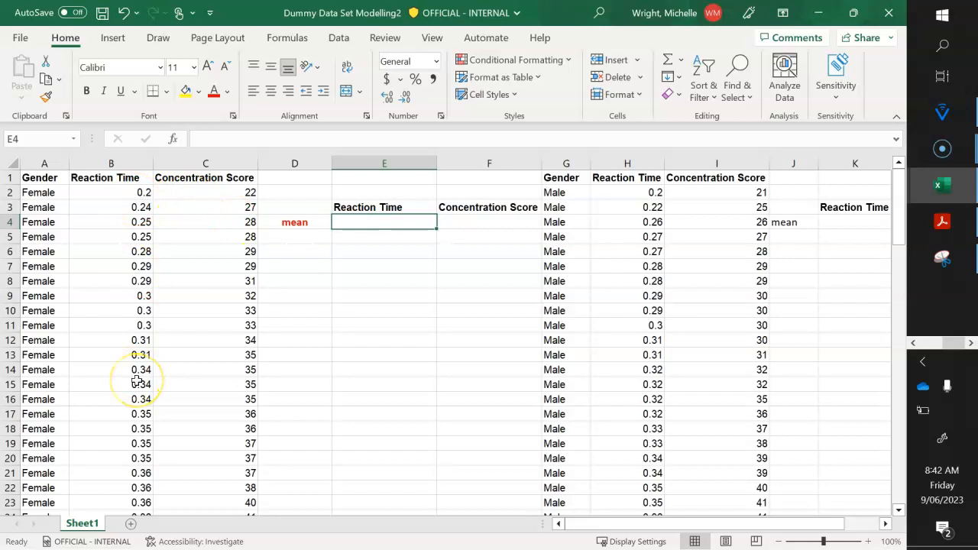
left_click(387, 278)
scroll(387, 277, "down", 14)
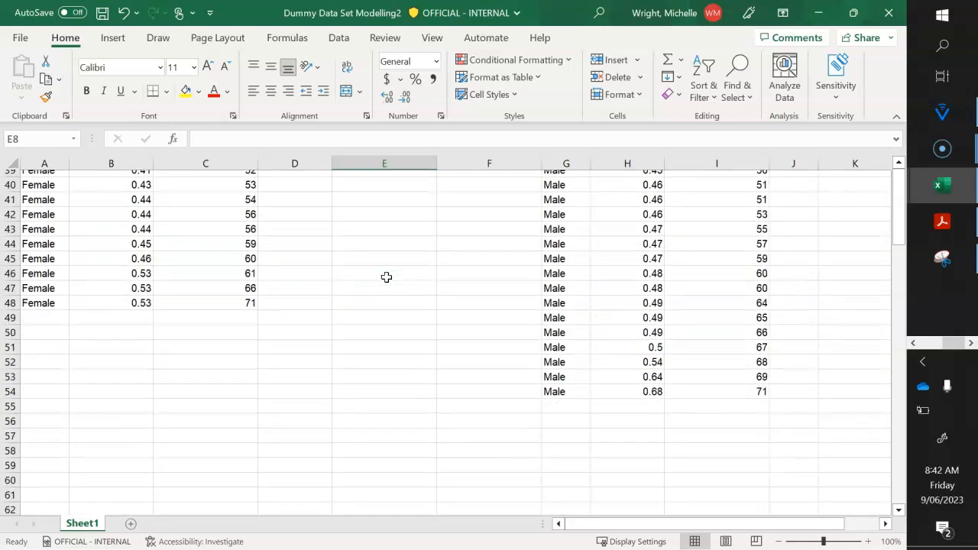
scroll(386, 277, "up", 1)
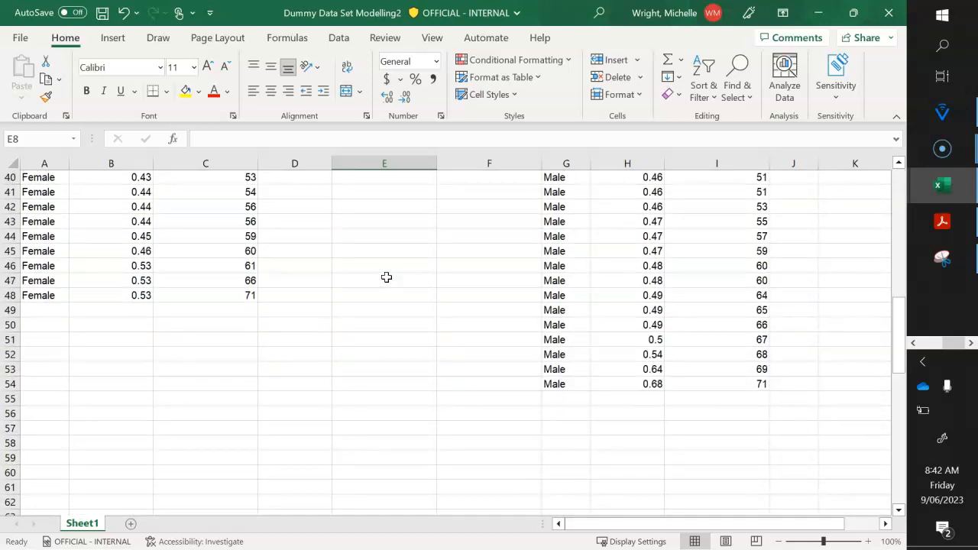
scroll(387, 278, "up", 13)
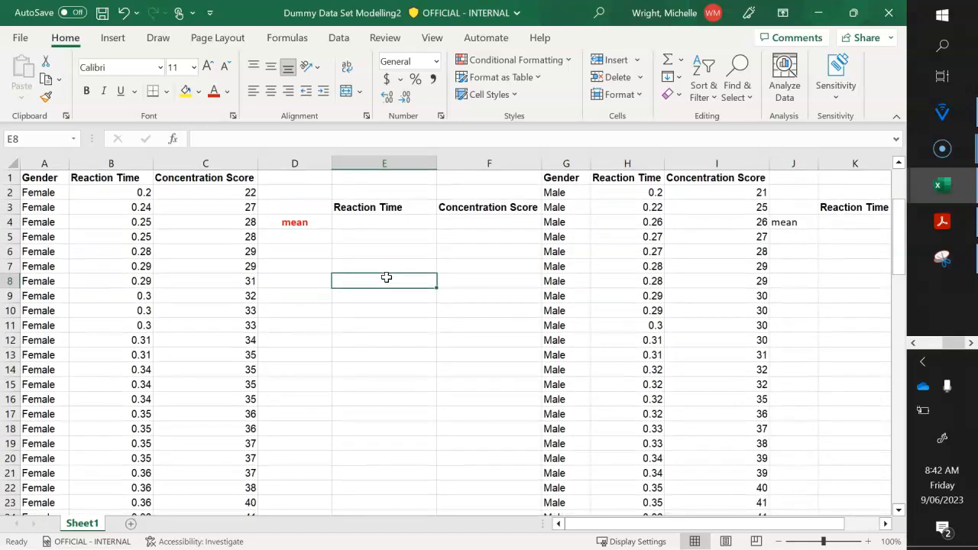
key("Up")
key("Up")
key("Up")
key("Up")
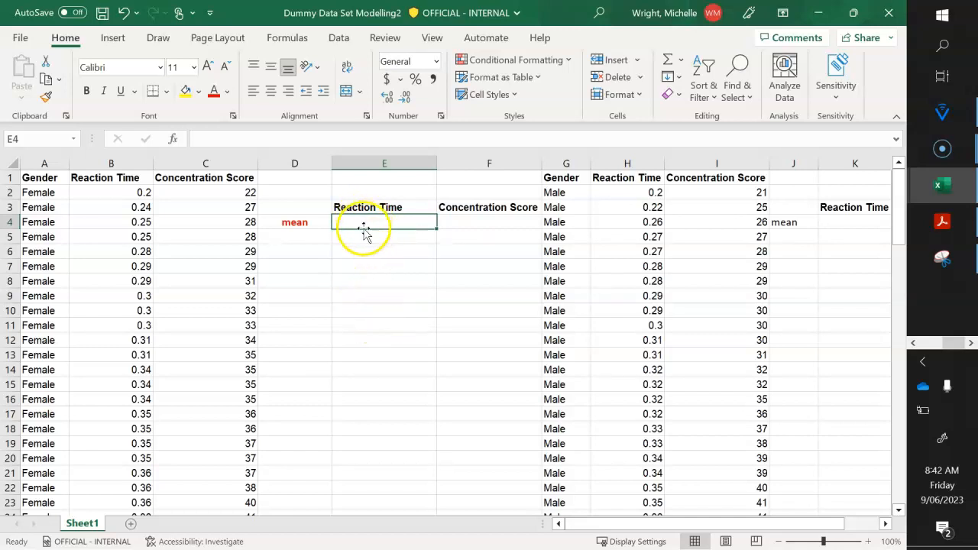
type("=")
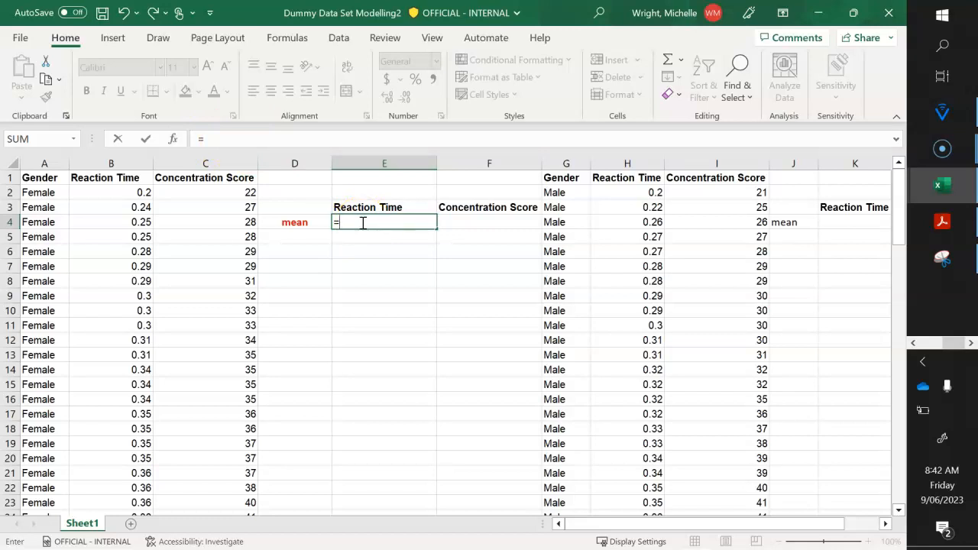
type("average")
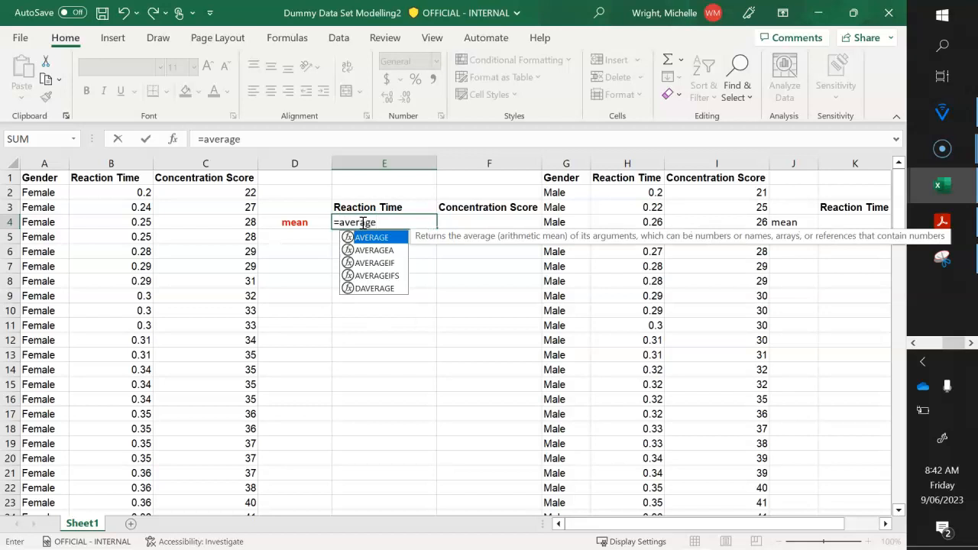
type("(")
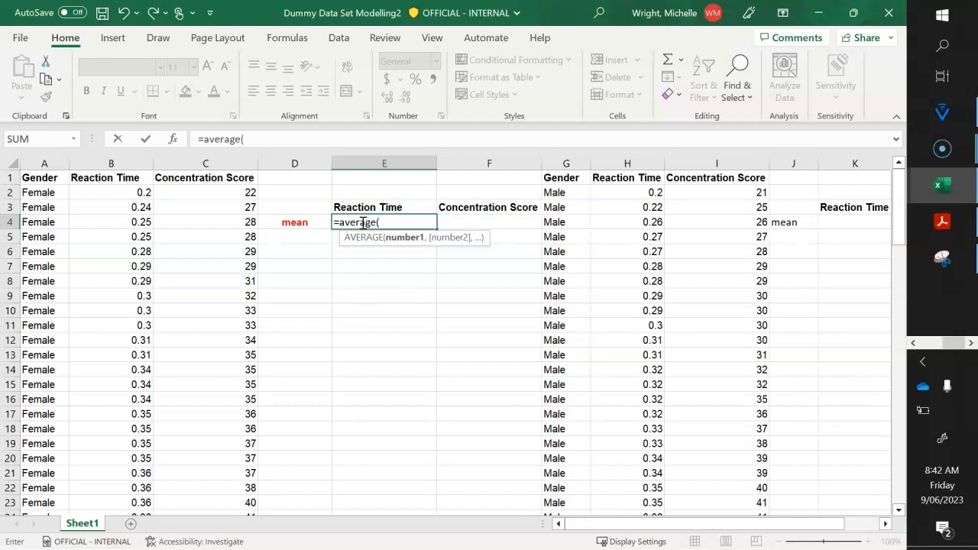
left_click(365, 242)
left_click(367, 232)
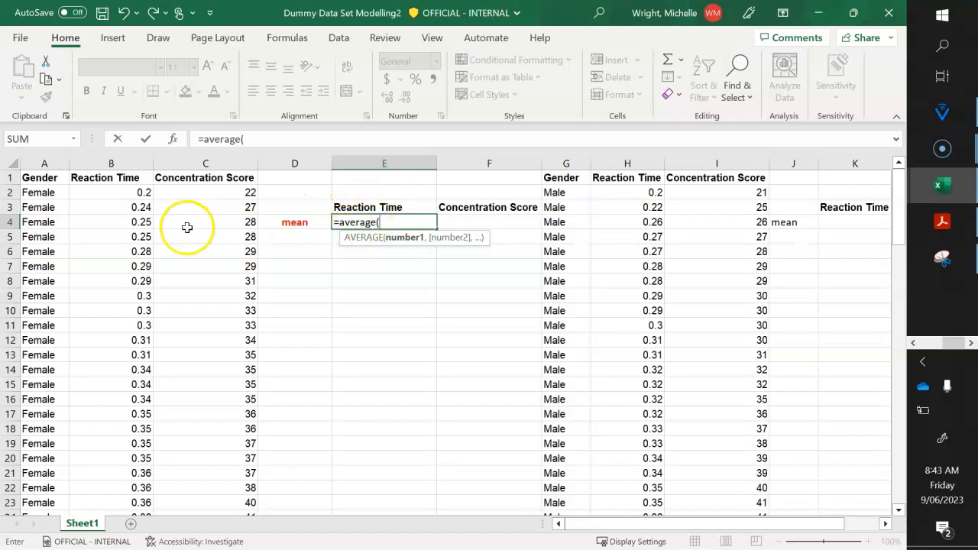
left_click(123, 193)
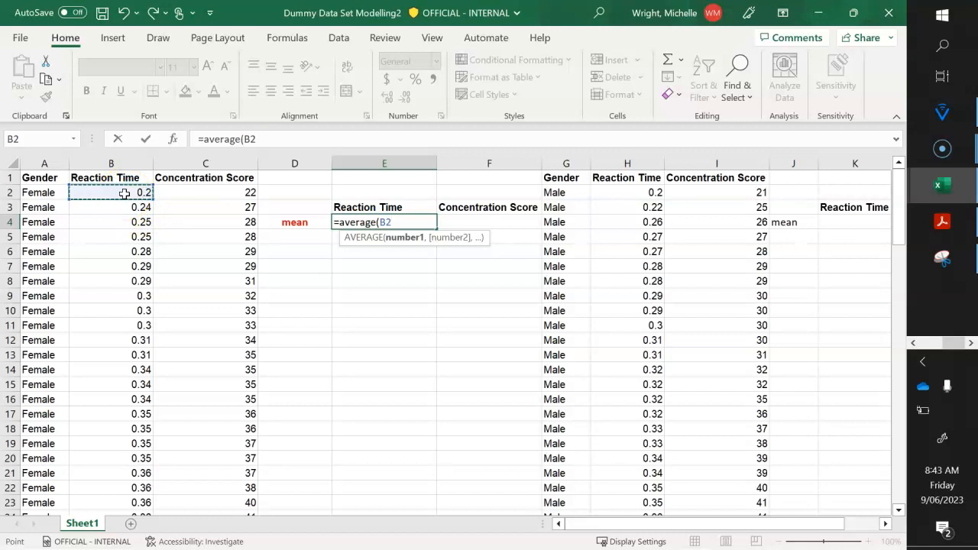
left_click_drag(124, 194, 126, 412)
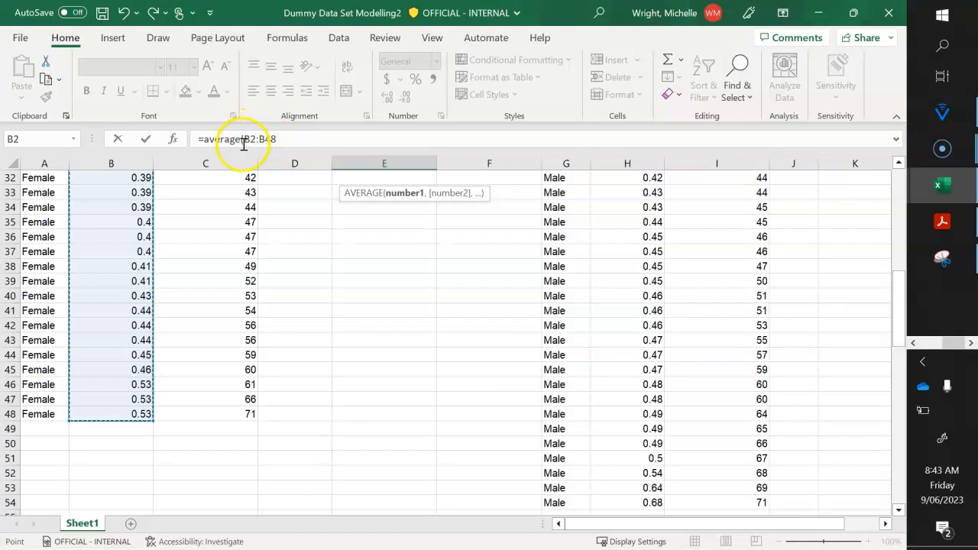
left_click(285, 139)
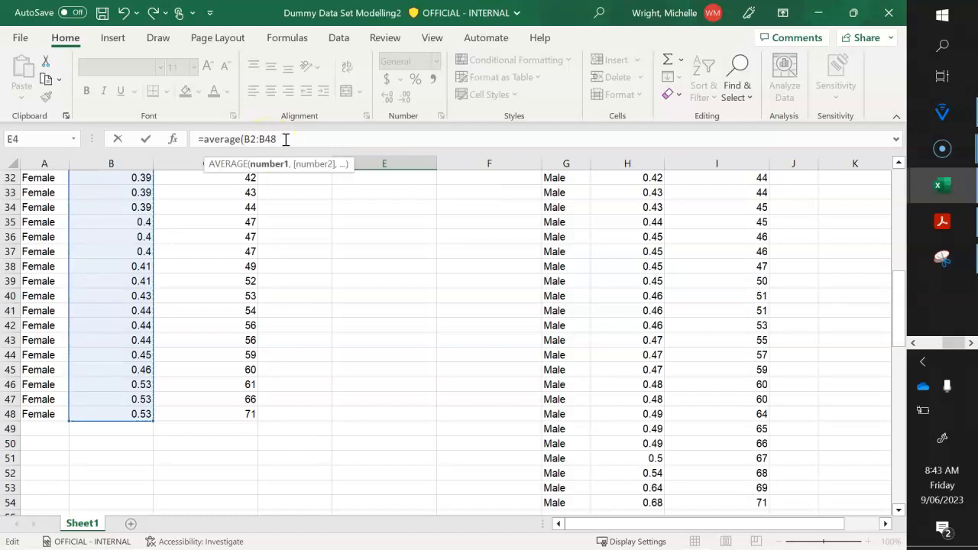
type(")")
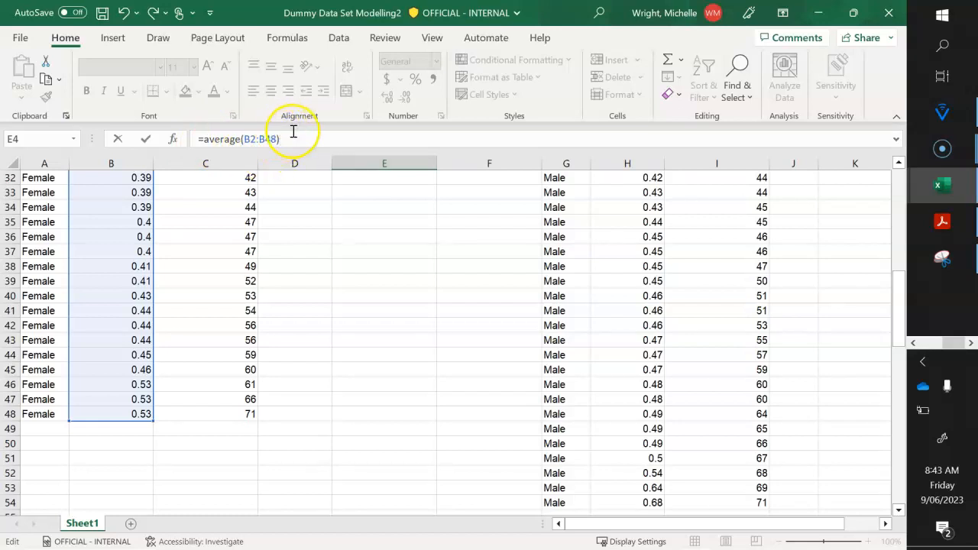
key("Return")
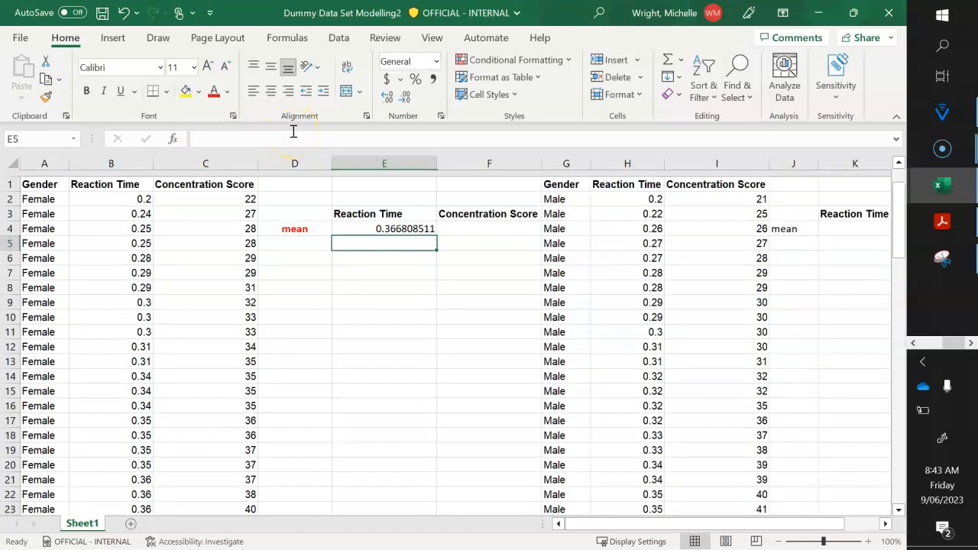
- Calculate the mean of the Female Concentration Score values in cell F4 with the formula =average(C2:C48)
key("Up")
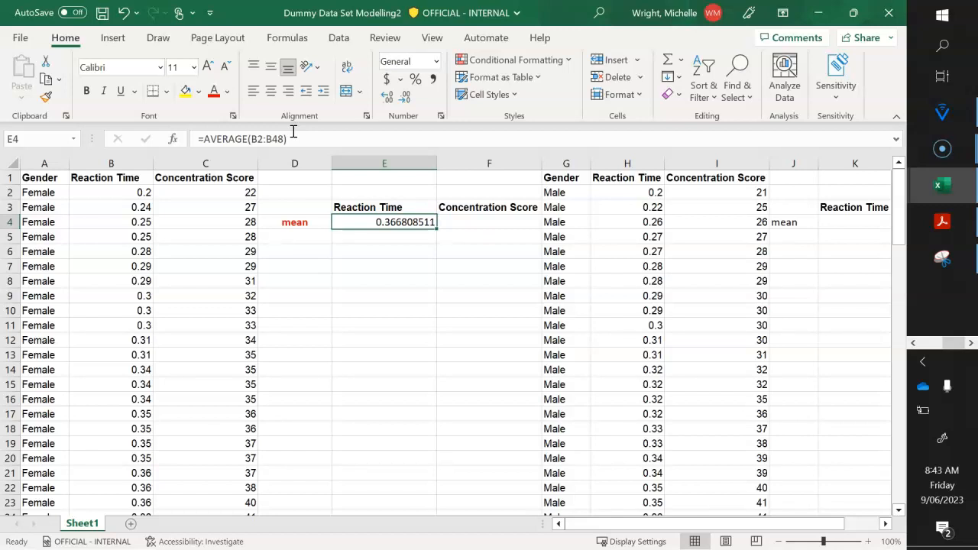
key("Right")
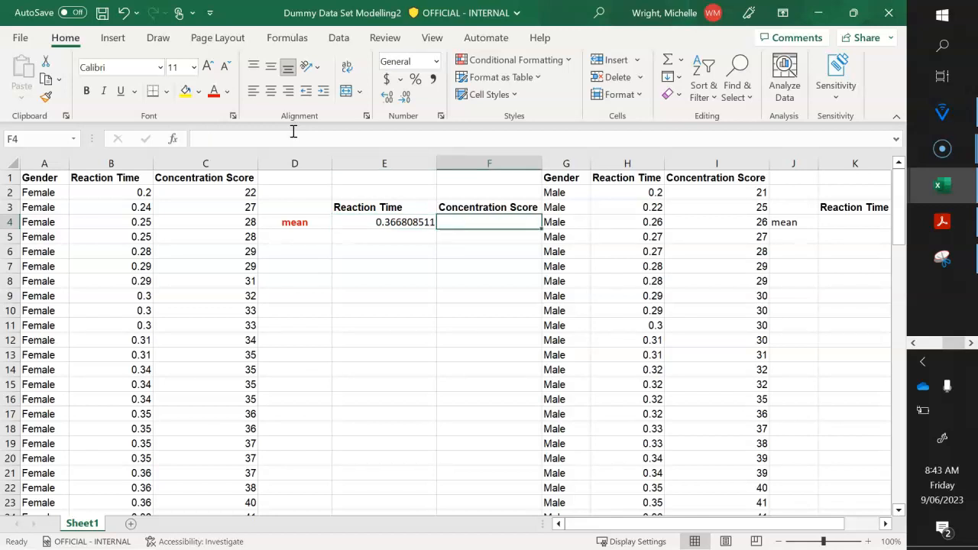
type("=")
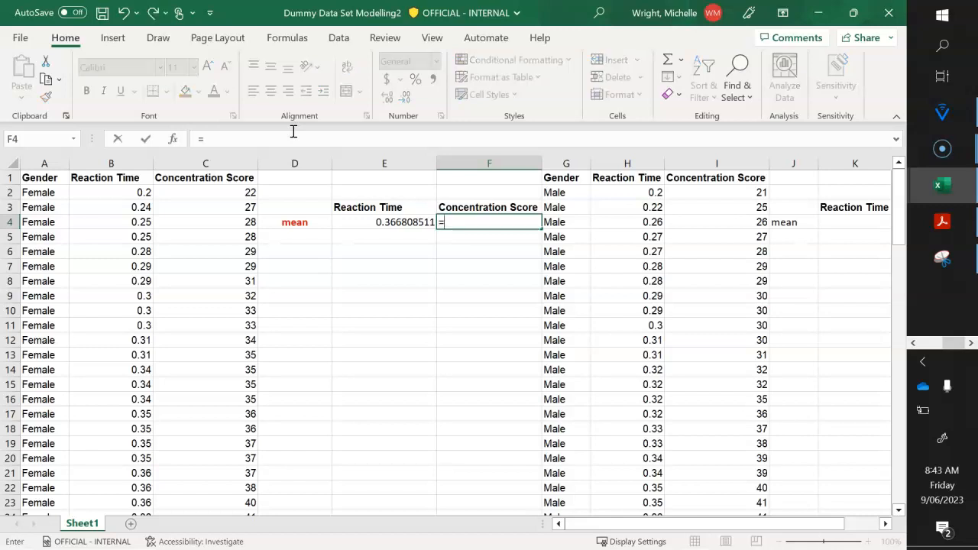
type("ave")
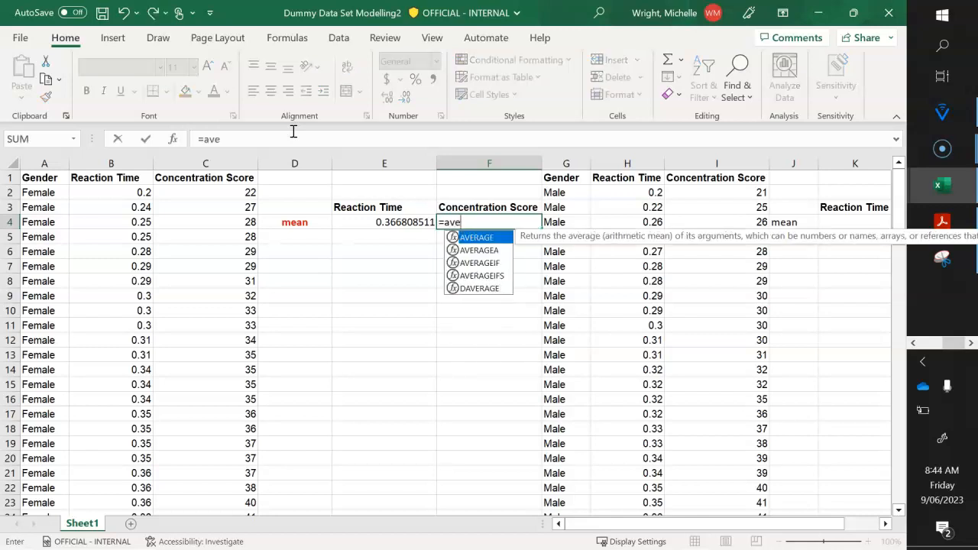
type("rage(")
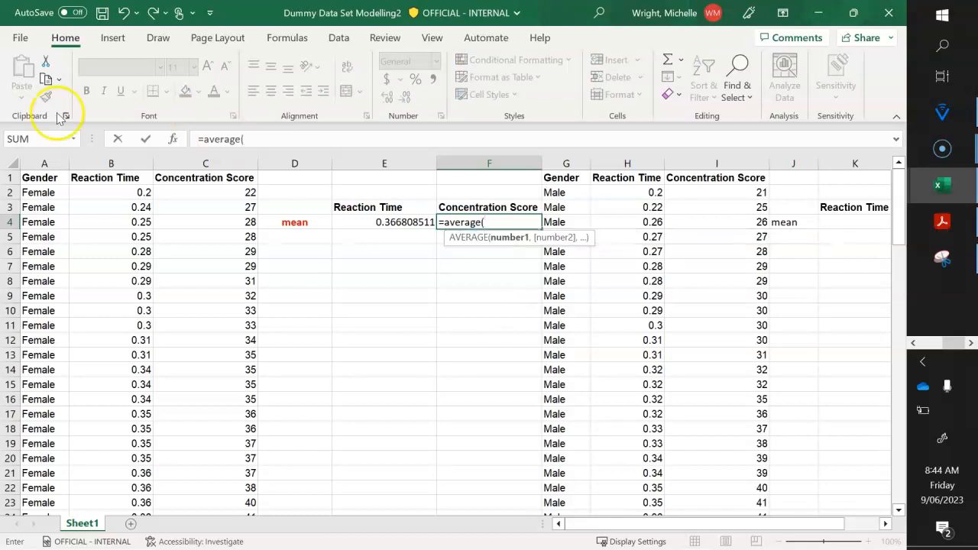
left_click(182, 191)
key("shift+Down")
key("shift+Down")
key("shift+Down")
key("shift+Down")
key("shift+Down")
key("shift+Down")
key("shift+Down")
key("shift+Down")
key("shift+Down")
key("shift+Down")
key("shift+Down")
key("shift+Down")
key("shift+Down")
key("shift+Down")
key("shift+Down")
key("shift+Down")
key("shift+Down")
key("shift+Down")
key("shift+Down")
key("shift+Down")
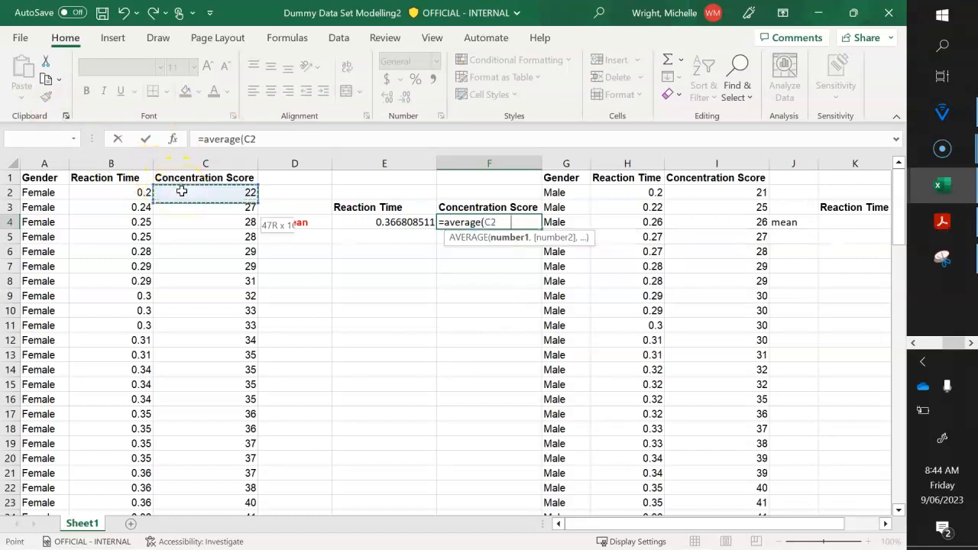
key("shift+Down")
key("shift+Down")
key("shift+Down")
key("shift+Down")
key("shift+Down")
key("shift+Down")
key("shift+Down")
key("shift+Down")
key("shift+Down")
key("shift+Down")
key("shift+Down")
key("shift+Down")
key("shift+Down")
key("shift+Down")
key("shift+Down")
key("shift+Down")
key("shift+Down")
key("shift+Down")
key("shift+Down")
key("shift+Down")
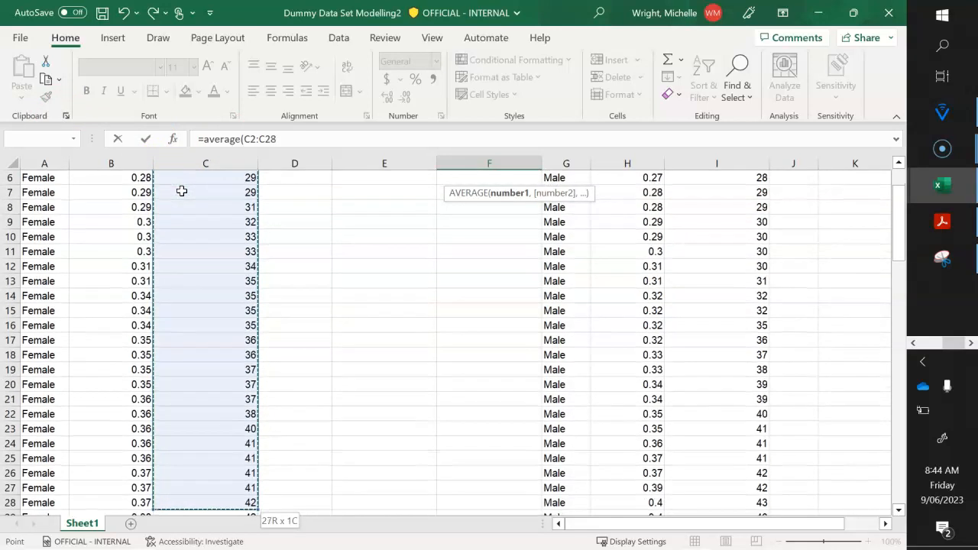
key("shift+Up")
key("shift+Up")
key("shift+Up")
key("shift+Up")
key("shift+Up")
key("shift+Up")
key("shift+Up")
key("shift+Up")
key("shift+Up")
key("shift+Up")
key("shift+Up")
key("shift+Up")
key("shift+Up")
key("shift+Up")
key("shift+Up")
key("shift+Up")
key("shift+Up")
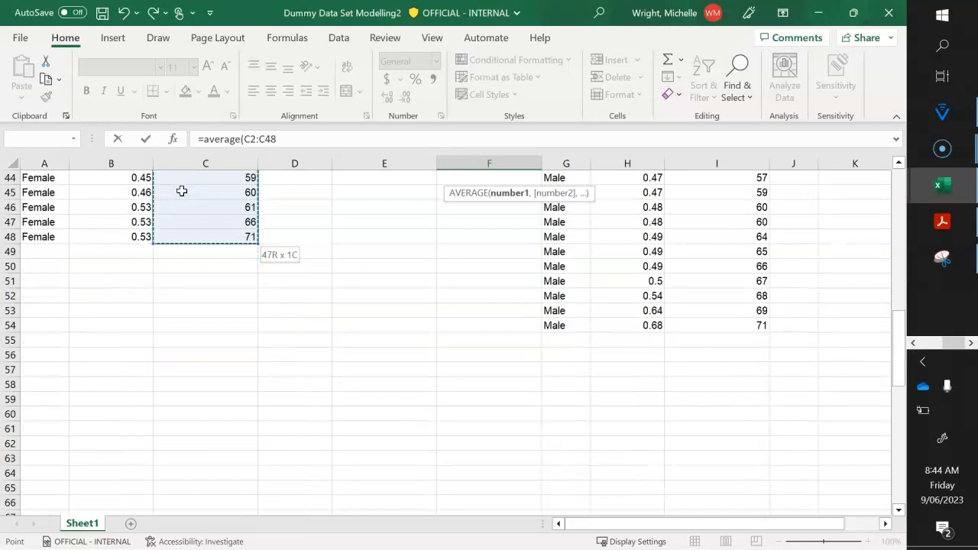
type(")")
key("Return")
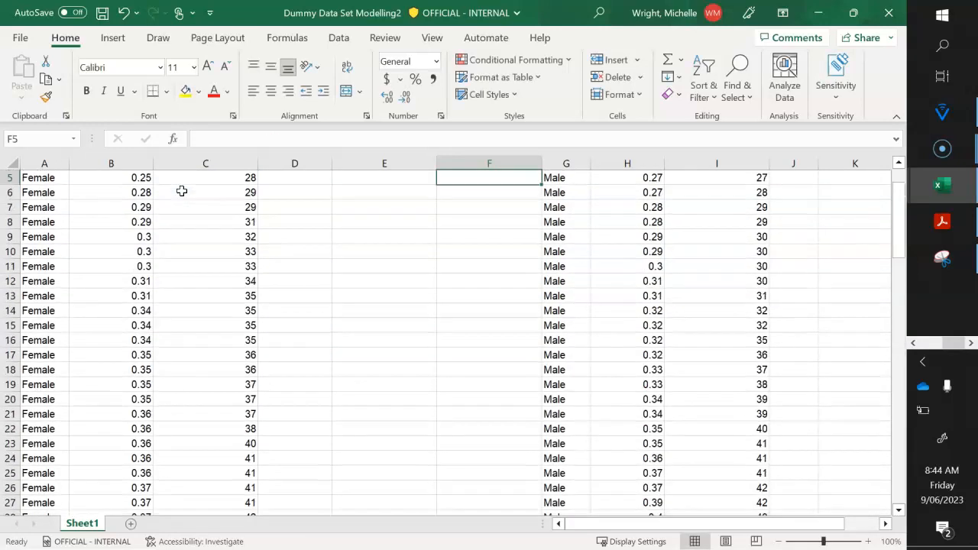
scroll(182, 191, "up", 2)
key("Up")
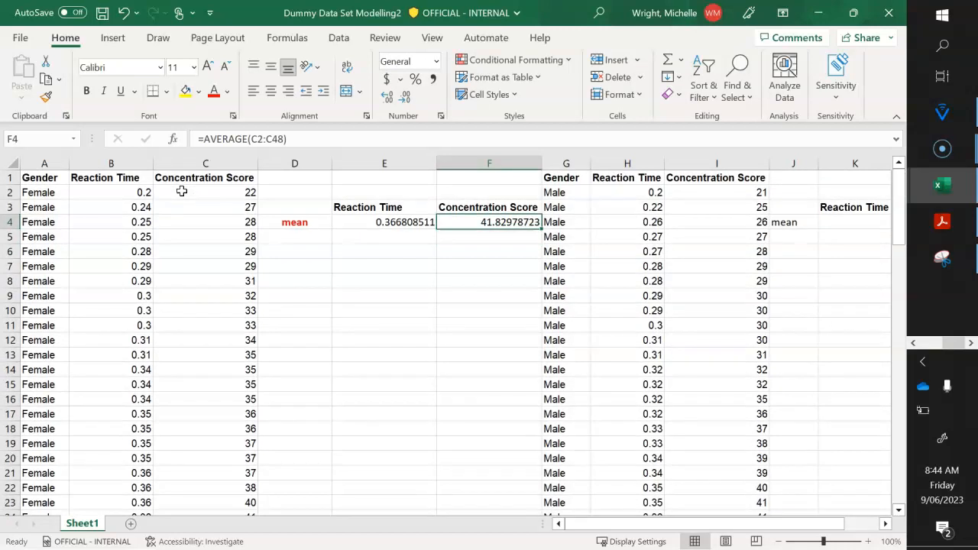
- Copy the Female Reaction Time mean formula from cell E4 into cell F4, then undo and redo the paste
key("Left")
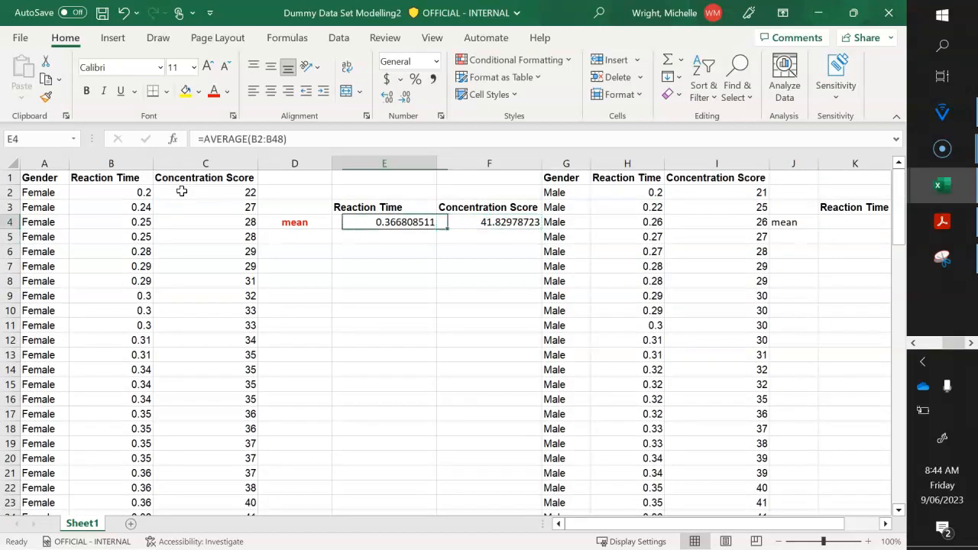
key("Right")
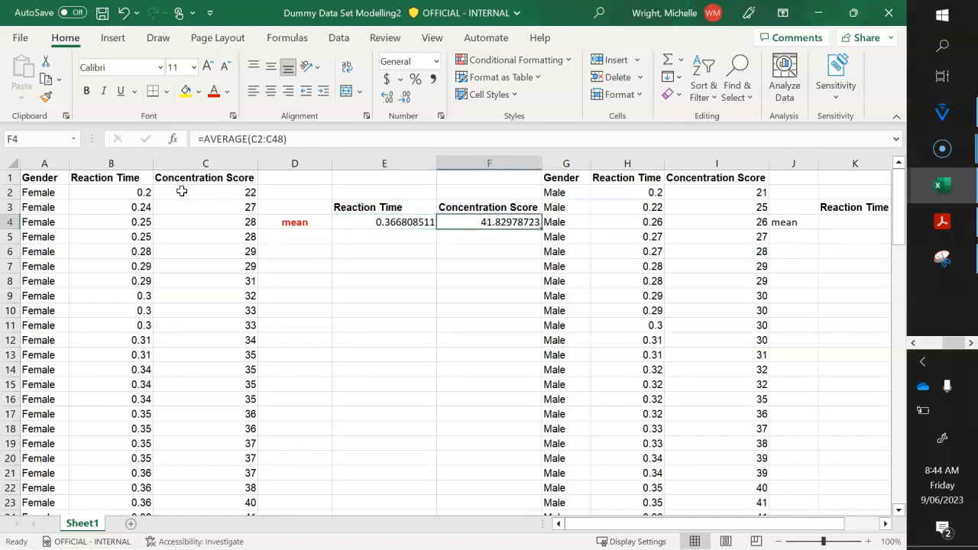
key("Left")
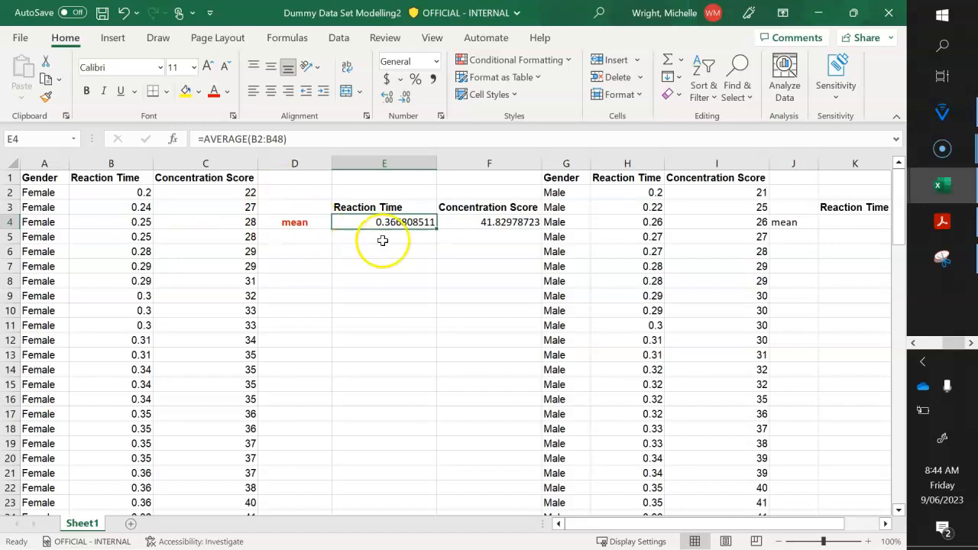
key("ctrl+c")
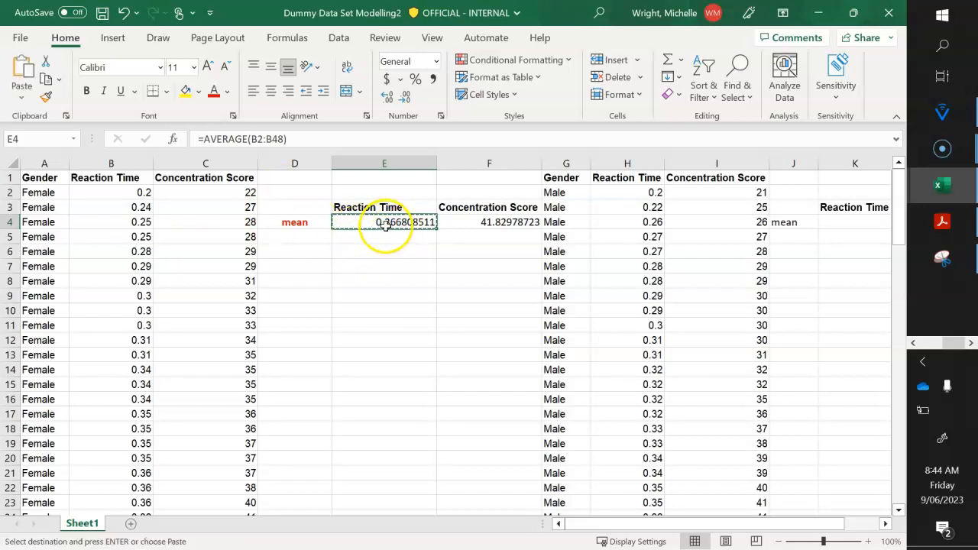
key("Right")
key("ctrl+v")
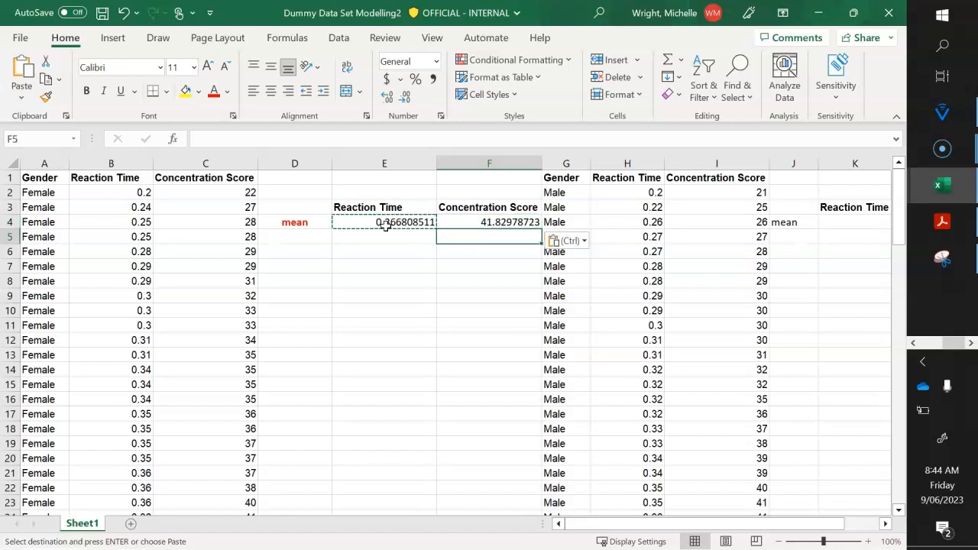
left_click(124, 14)
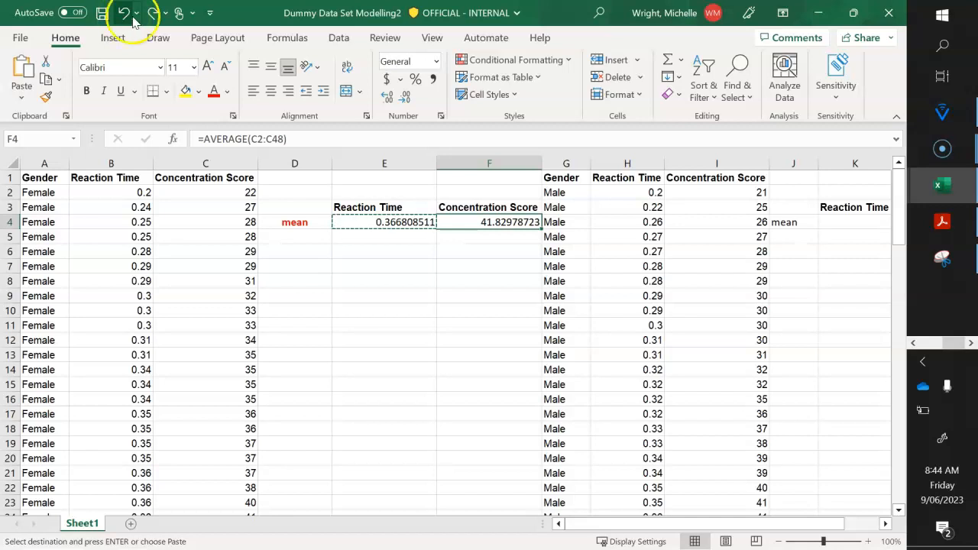
left_click(150, 17)
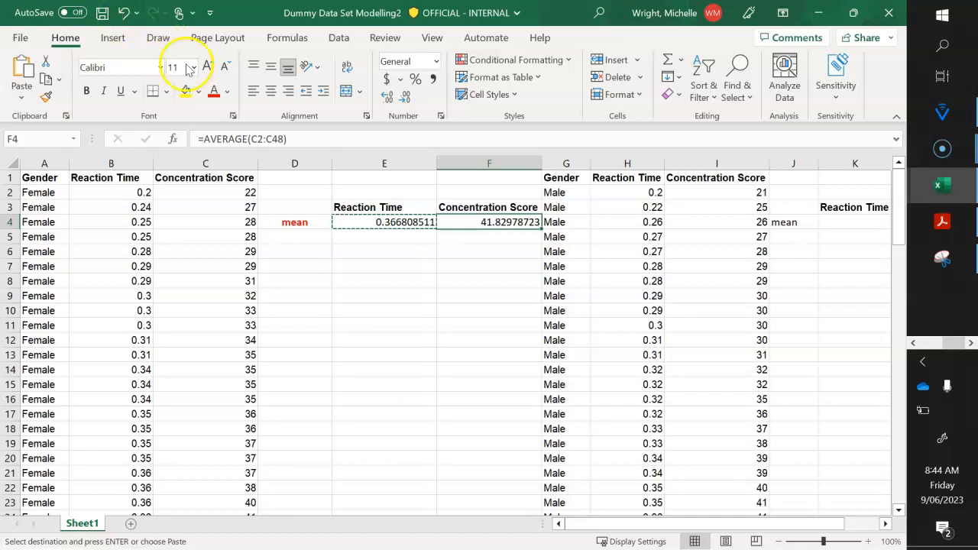
- Compare the cell ranges used by the mean formulas in cells F4 and E4 of the Female summary table
left_click(402, 266)
key("Up")
key("Up")
key("Up")
key("Right")
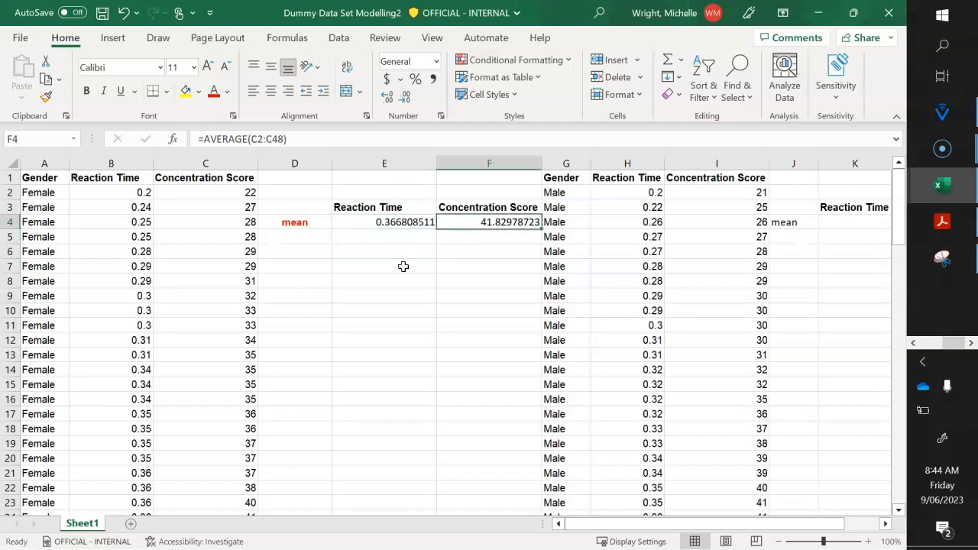
key("Left")
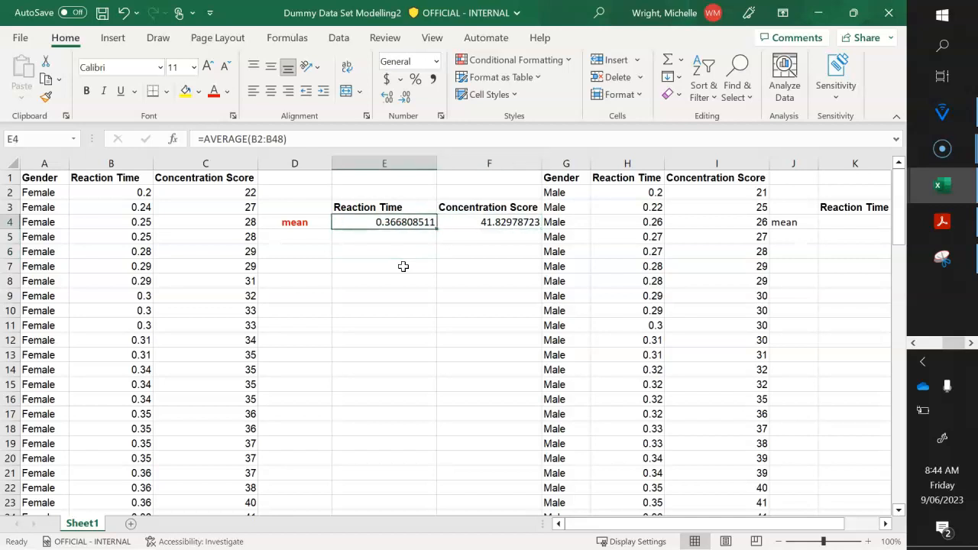
- Calculate the mean of the Male Reaction Time values in cell K4 with the formula =average(H2:H54)
key("Right")
key("Right")
key("Right")
key("Right")
key("Right")
key("Right")
key("Right")
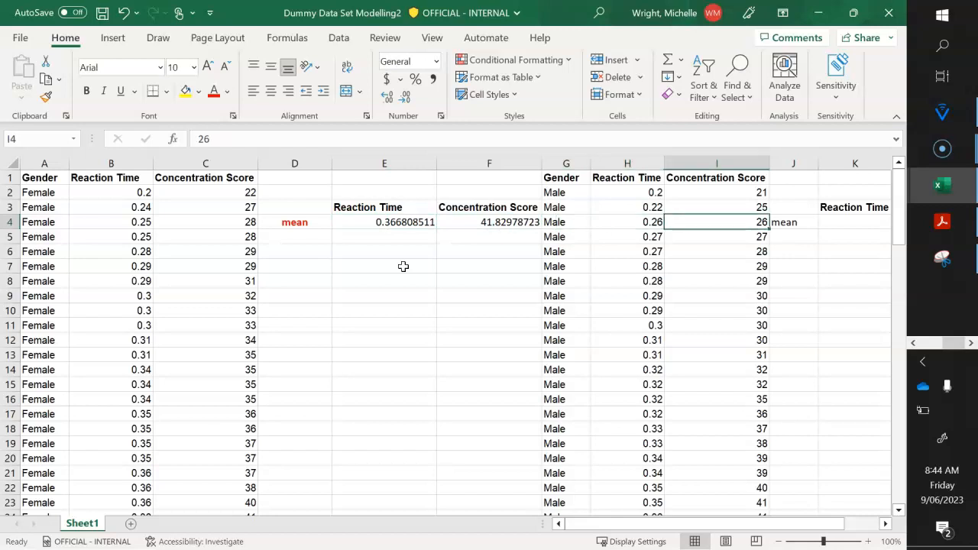
key("Left")
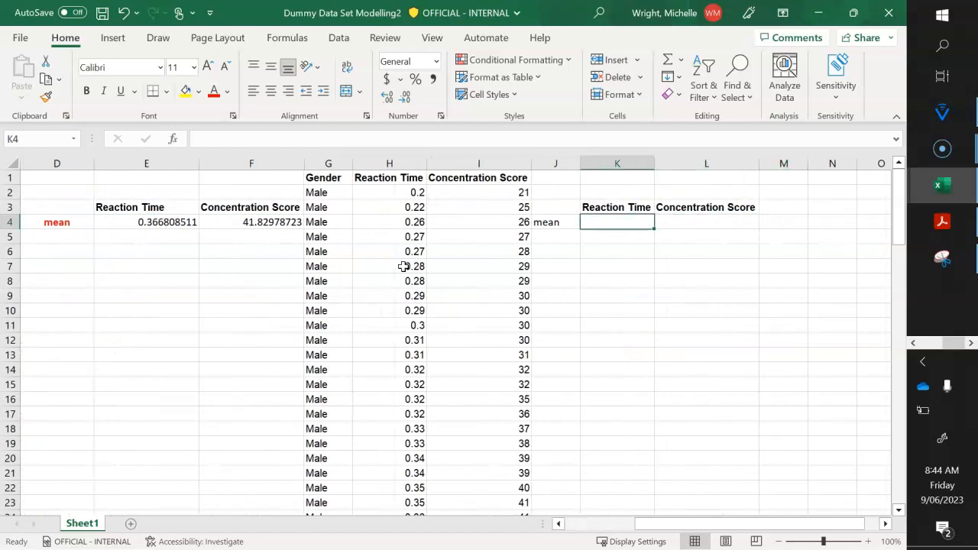
type("=average")
key("Left")
key("Left")
key("Left")
key("Up")
key("Up")
key("shift+Down")
key("shift+Down")
key("shift+Down")
key("shift+Down")
key("shift+Down")
key("shift+Down")
key("shift+Down")
key("shift+Down")
key("shift+Down")
key("shift+Down")
key("shift+Down")
key("shift+Down")
key("shift+Down")
key("shift+Down")
key("shift+Down")
key("shift+Down")
key("shift+Down")
key("shift+Down")
key("shift+Down")
key("shift+Down")
key("shift+Down")
key("shift+Down")
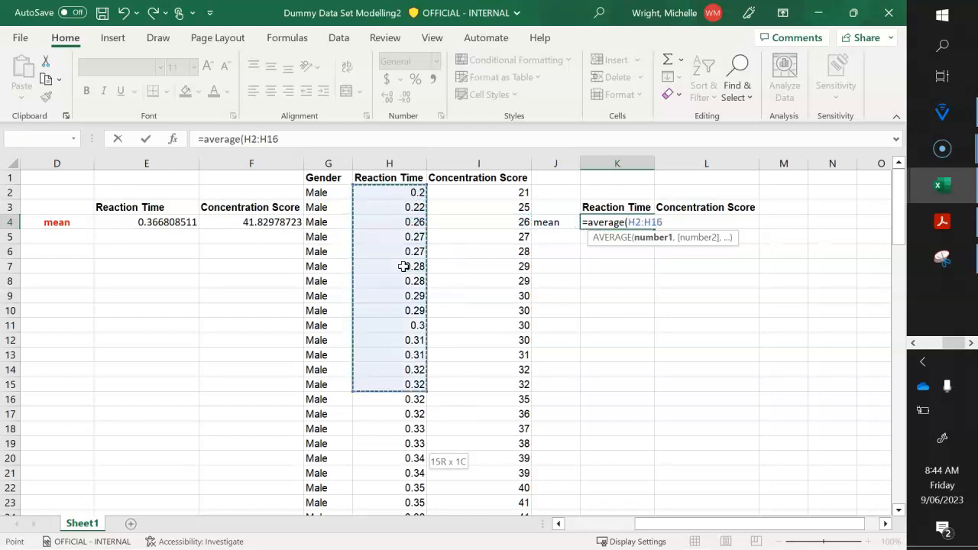
key("shift+Down")
key("shift+Down")
key("shift+Down")
key("shift+Down")
key("shift+Down")
key("shift+Down")
key("shift+Down")
key("shift+Down")
key("shift+Down")
key("shift+Down")
key("shift+Down")
key("shift+Down")
key("shift+Down")
key("shift+Down")
key("shift+Down")
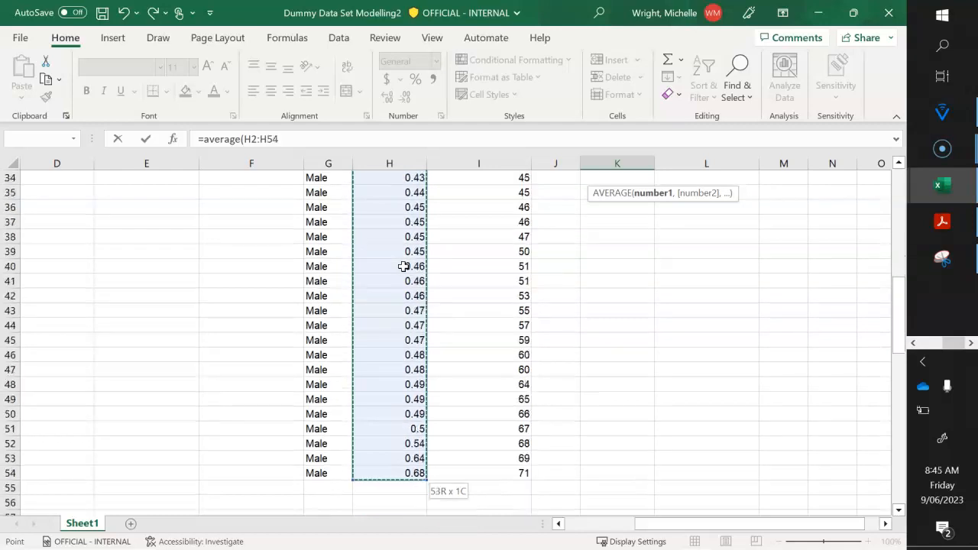
type(")")
key("Return")
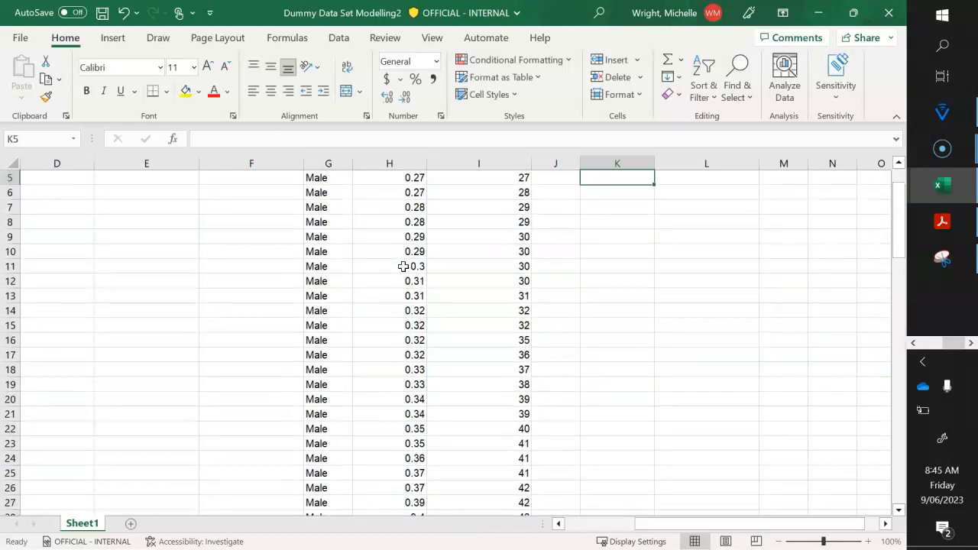
- Check the Male Reaction Time mean formula in cell K4 and the data range it covers
key("Up")
key("Up")
key("Up")
key("Up")
key("Down")
key("Down")
key("Down")
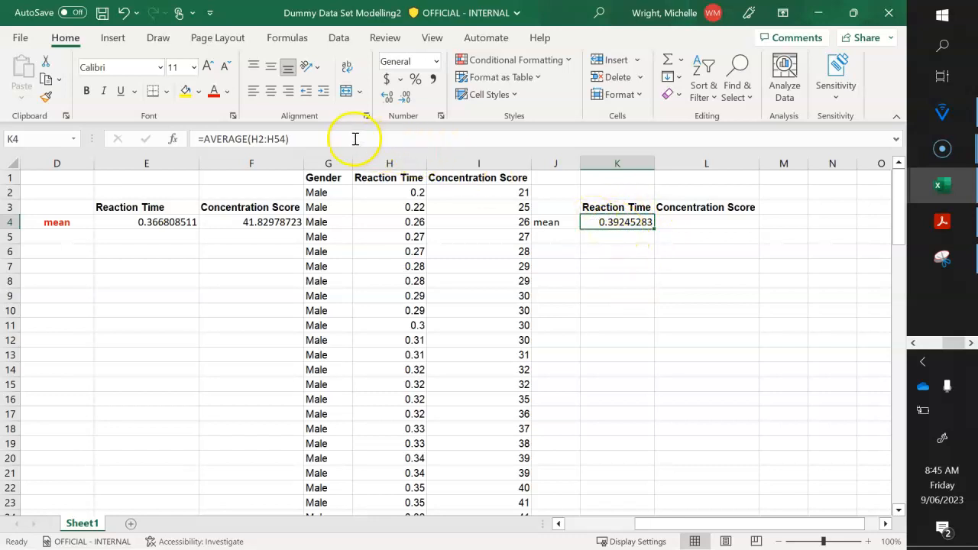
left_click(310, 138)
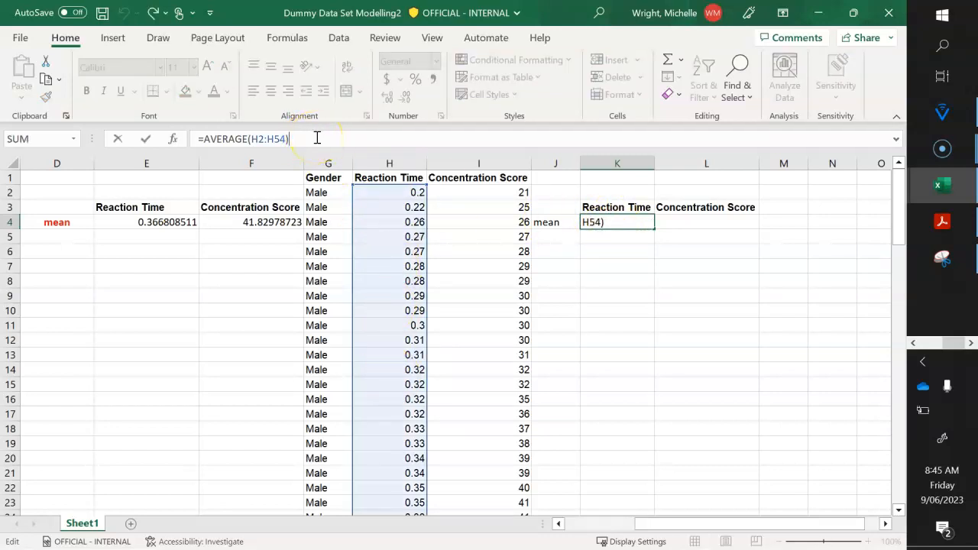
key("ctrl+Return")
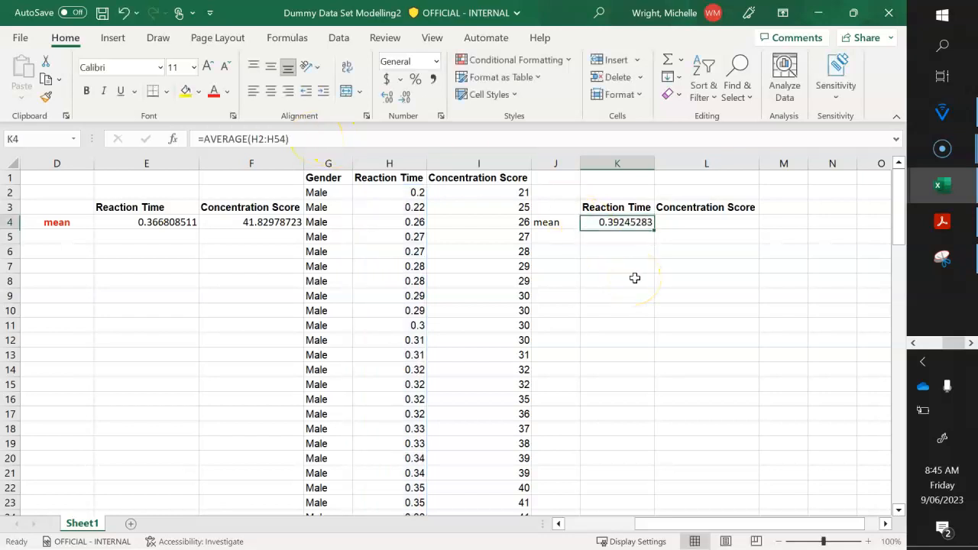
- Copy the mean formula from cell K4 into cell L4 to get the Male Concentration Score mean
key("ctrl+c")
key("Right")
key("ctrl+v")
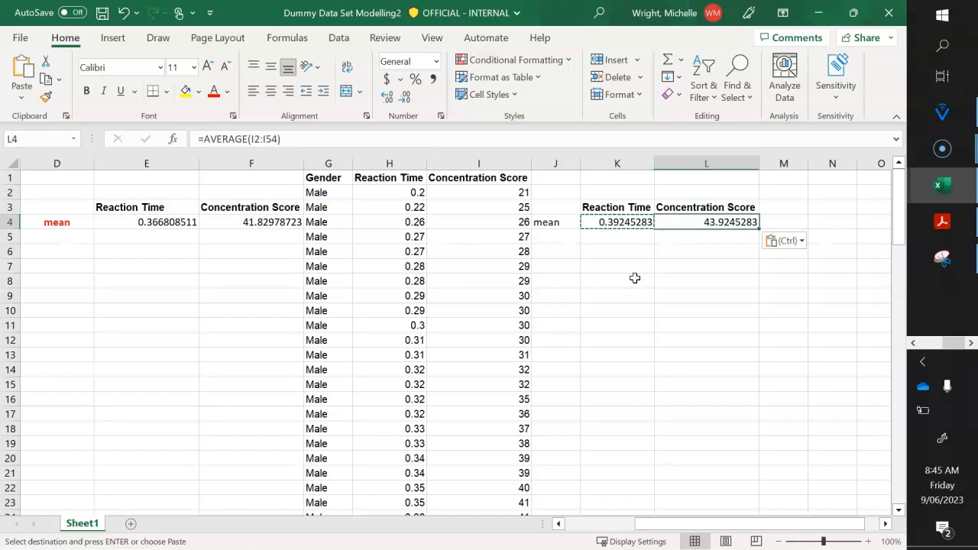
- Review the sorted Female and Male data tables from their first rows down to their last rows
key("Down")
key("Left")
key("Home")
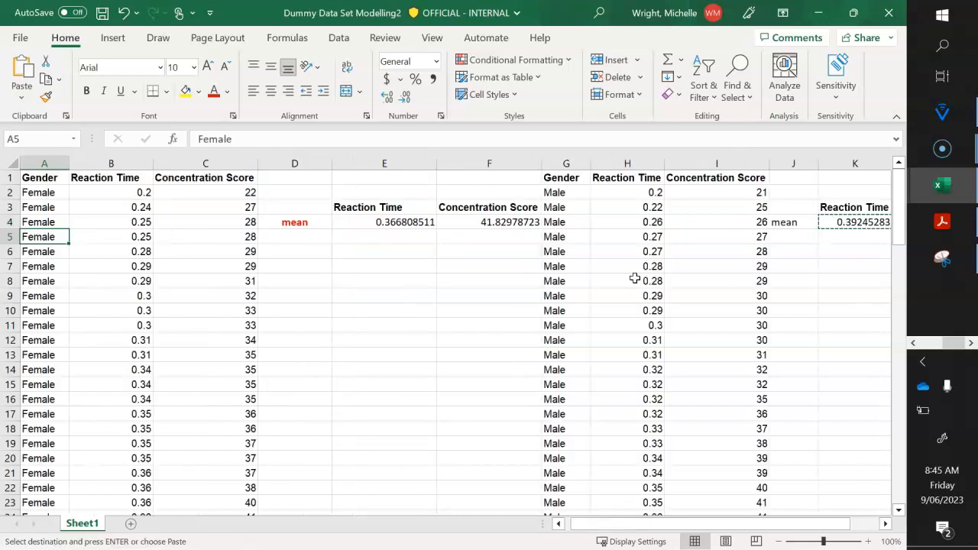
left_click_drag(39, 472, 222, 458)
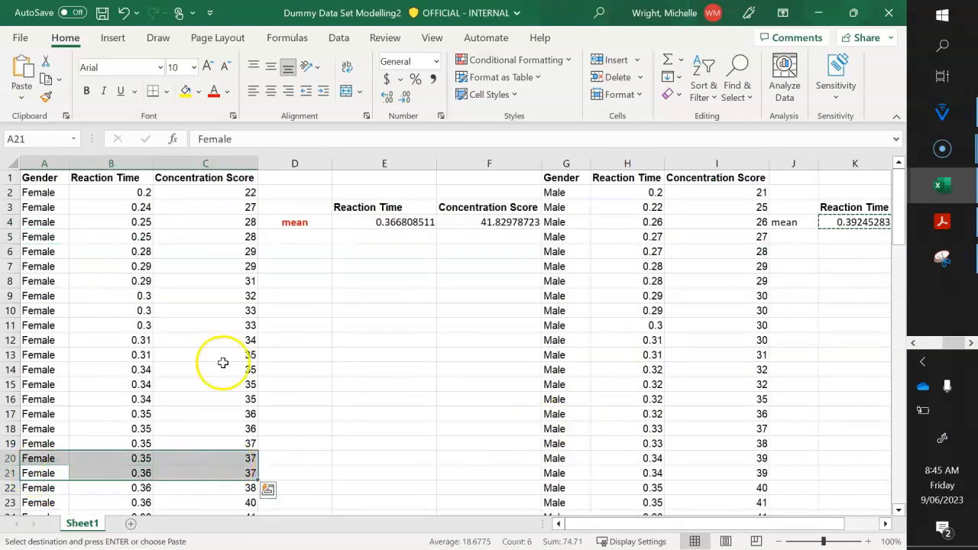
left_click(321, 371)
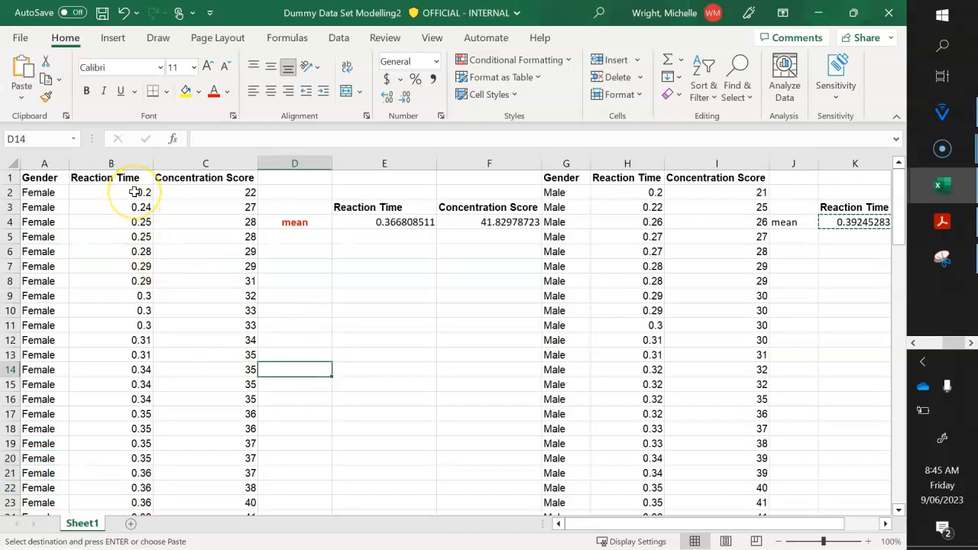
left_click(134, 192)
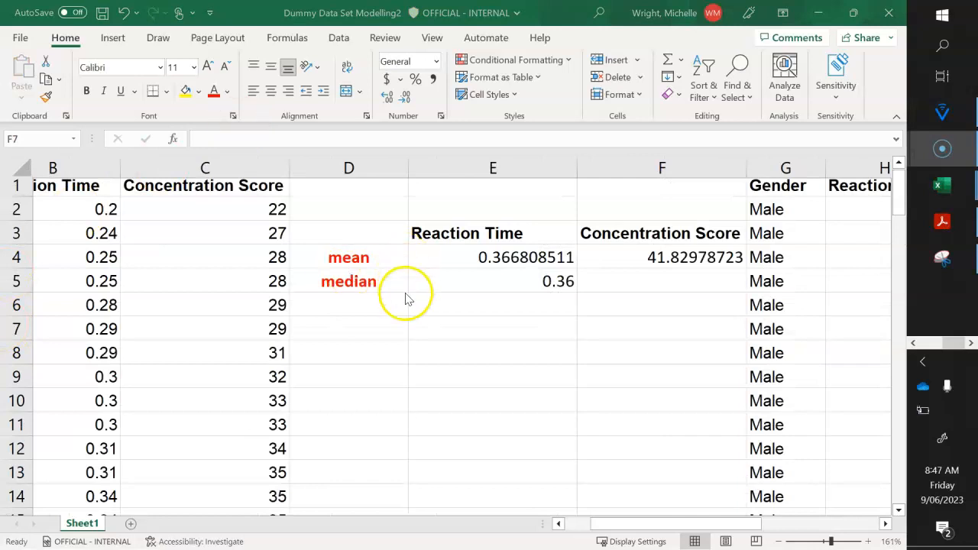
scroll(406, 298, "down", 5, "ctrl")
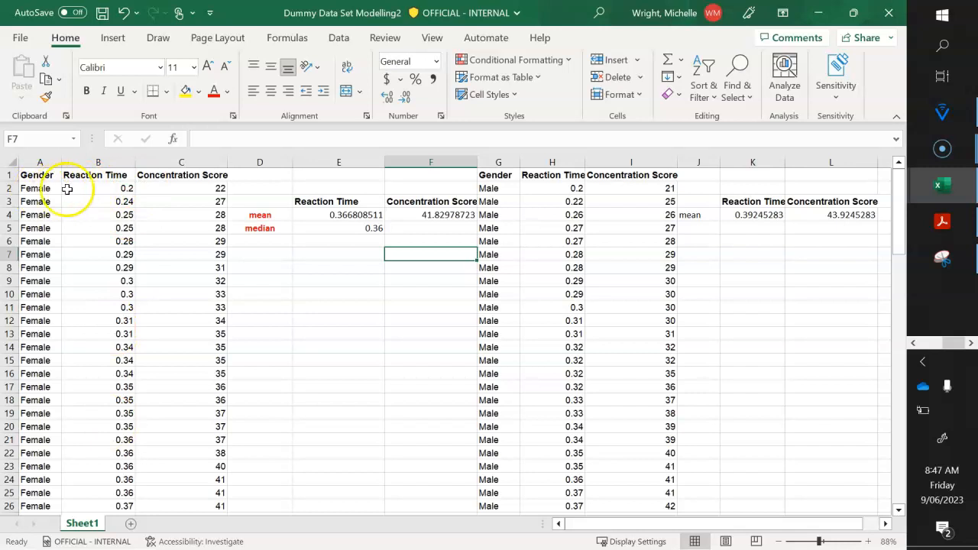
scroll(171, 334, "down", 12)
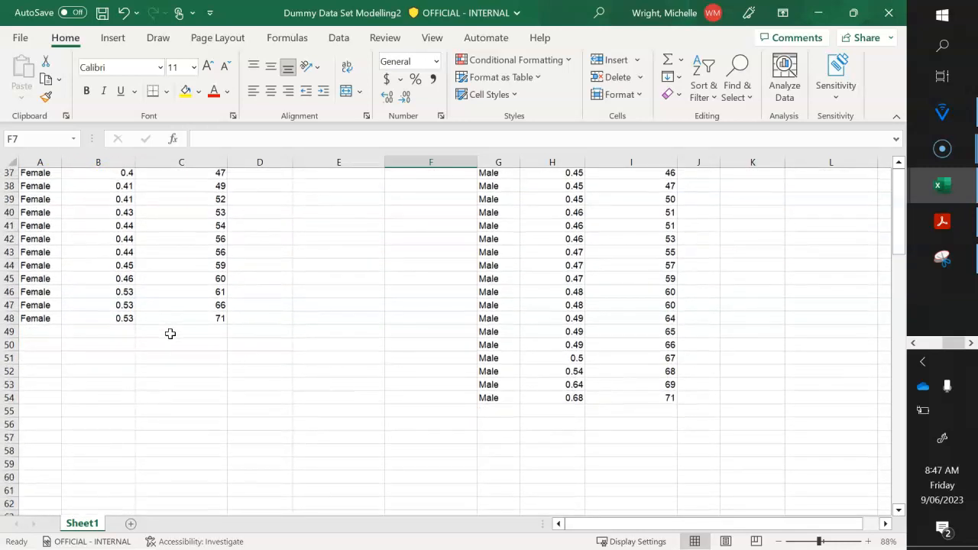
scroll(171, 334, "up", 12)
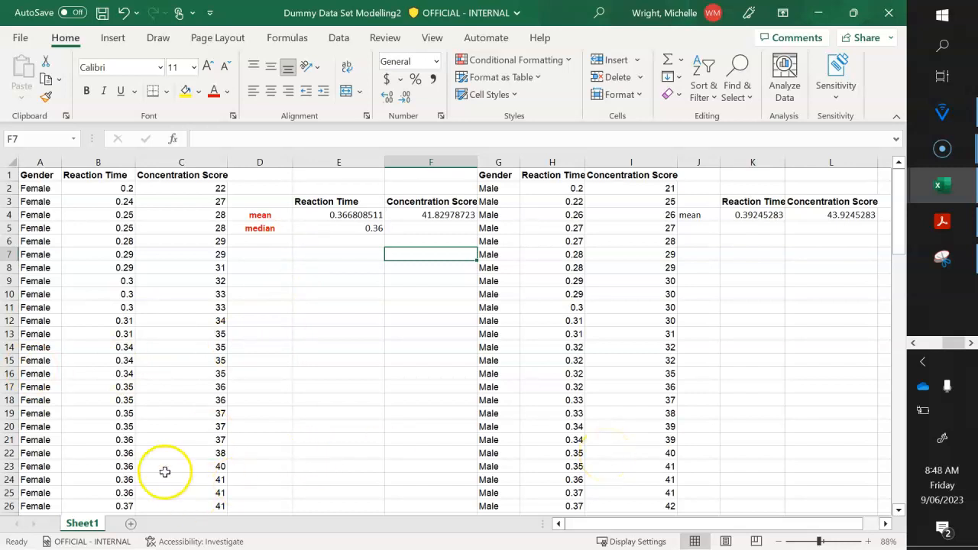
- Switch to OneNote to view the five-figure summary notes and return to the Dummy Data Set Modelling2 workbook in Excel
left_click(942, 260)
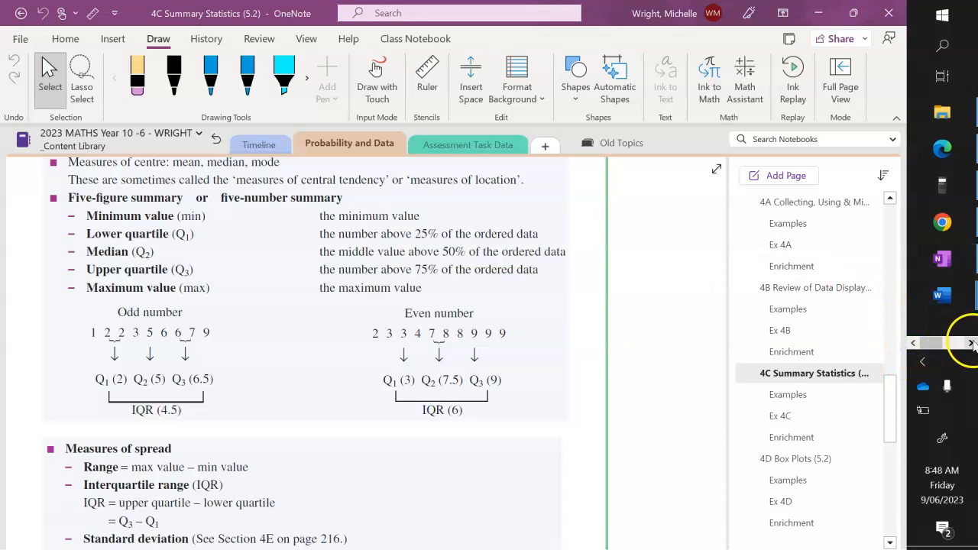
left_click(971, 343)
mouse_move(941, 185)
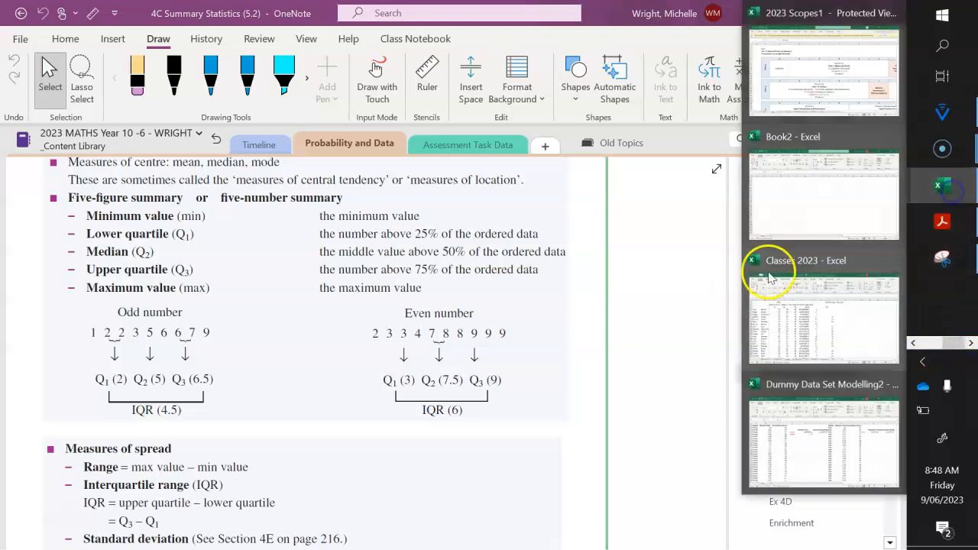
left_click(829, 464)
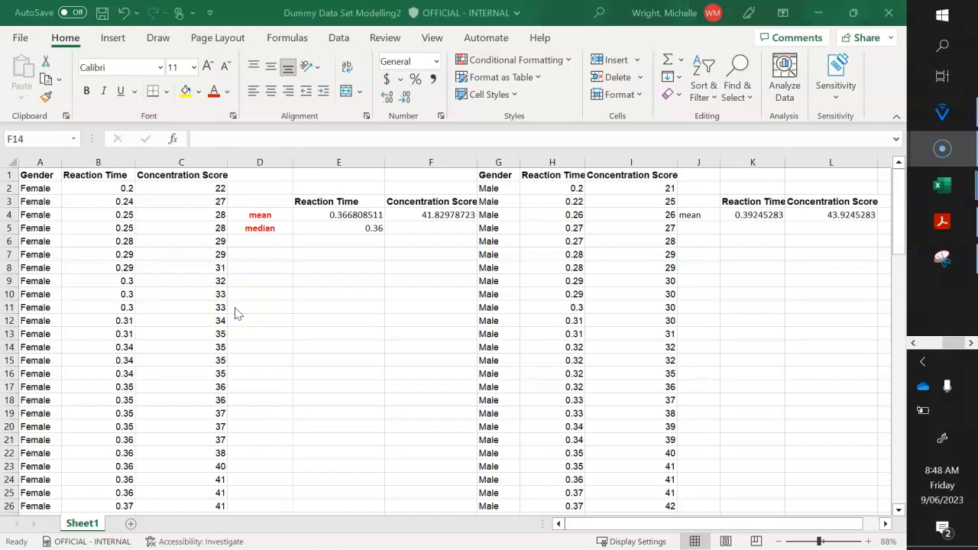
- Highlight the middle entry of the sorted Female Reaction Time column, cell B25, in yellow
left_click(91, 186)
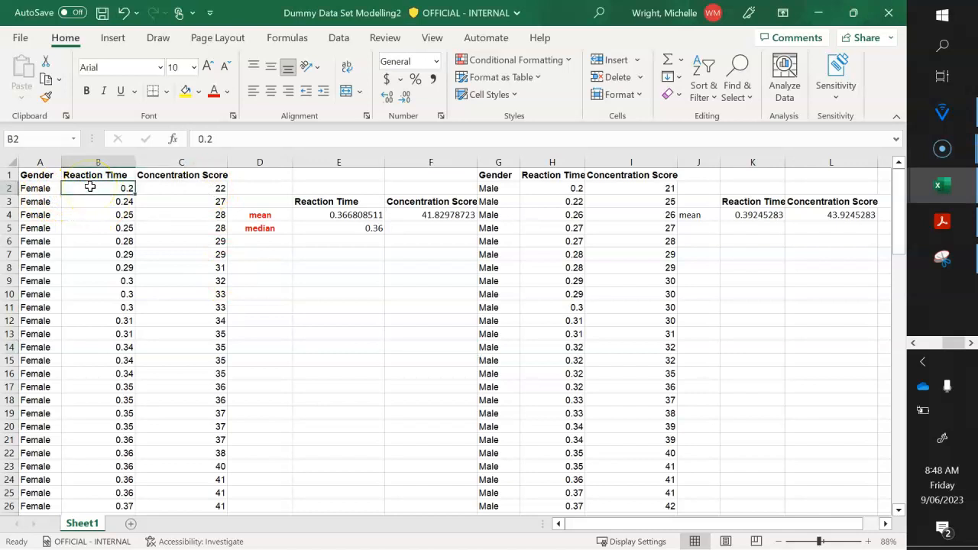
left_click(21, 188)
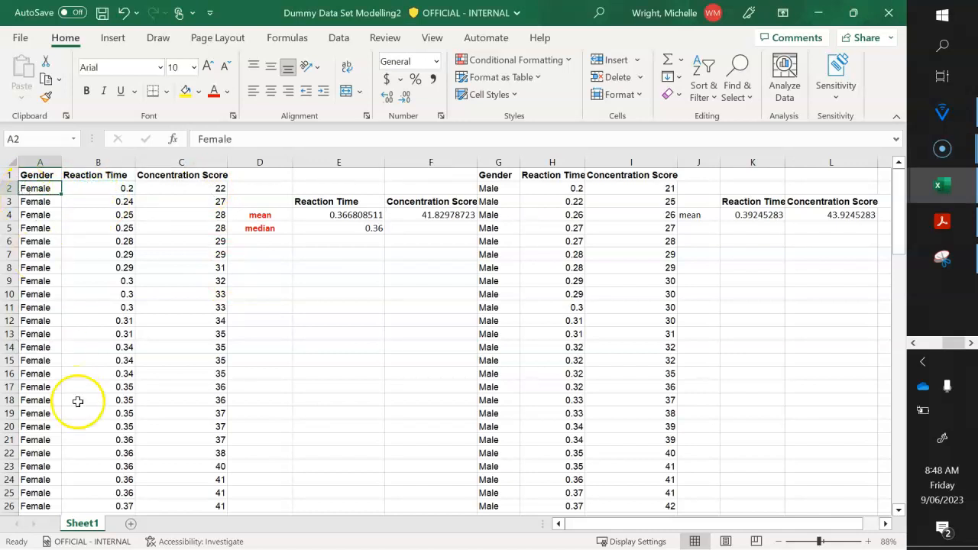
left_click(117, 479)
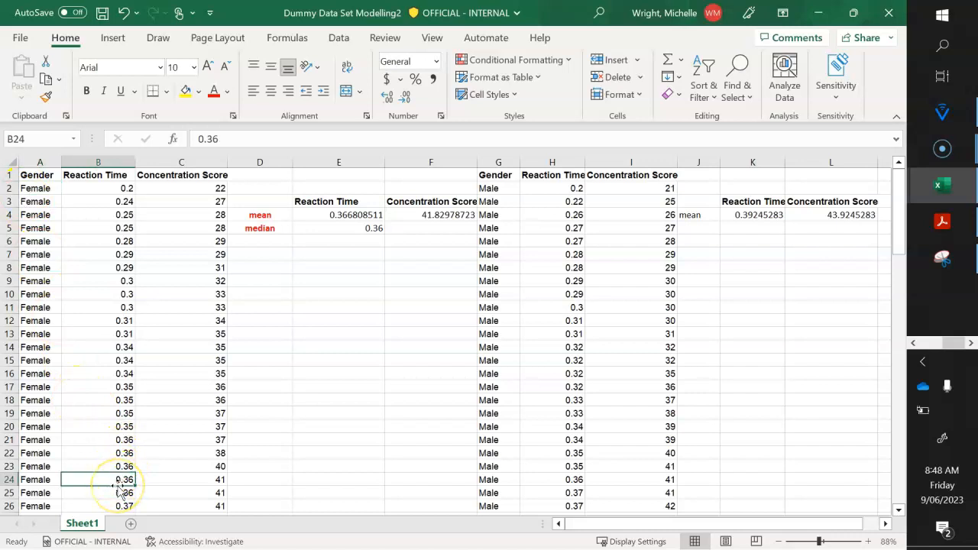
scroll(119, 487, "down", 2)
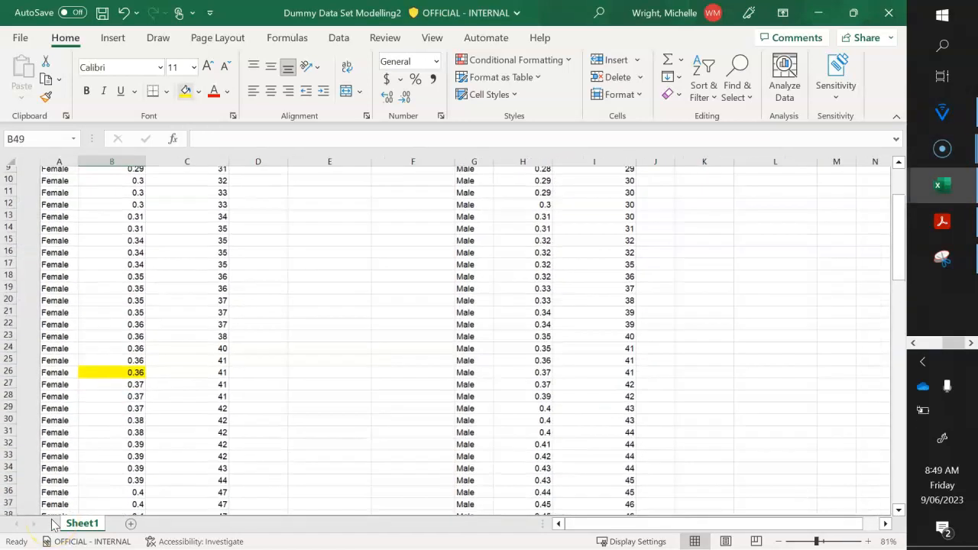
- Examine the Female Reaction Time values above and below the highlighted cell B25, from the first row to the last
scroll(229, 306, "down", 1)
scroll(229, 306, "up", 2)
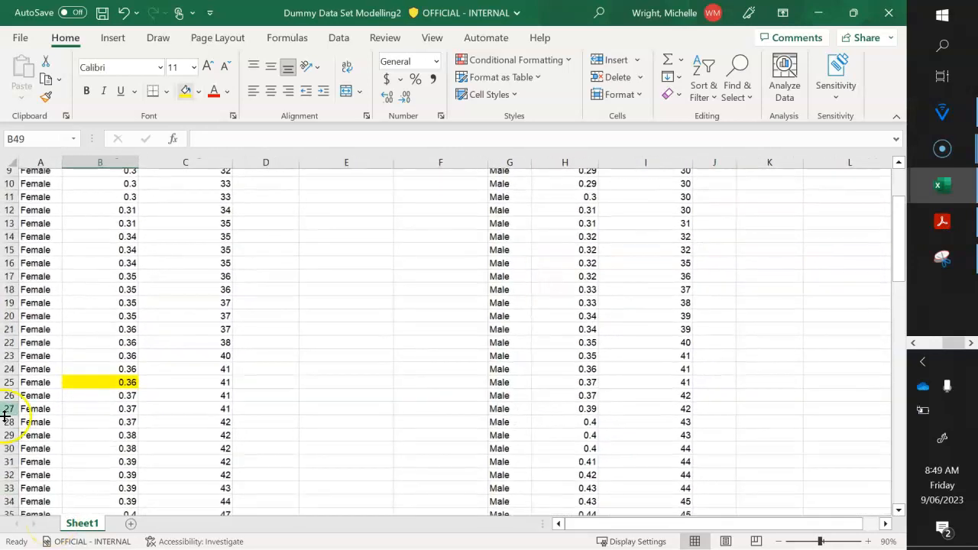
left_click(103, 367)
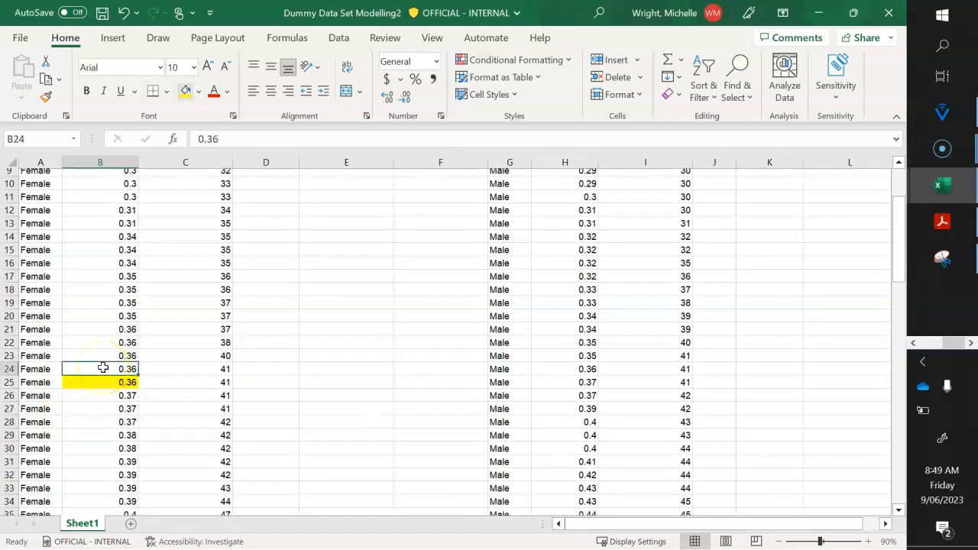
key("Up")
key("Up")
key("Up")
key("Up")
key("Up")
key("Up")
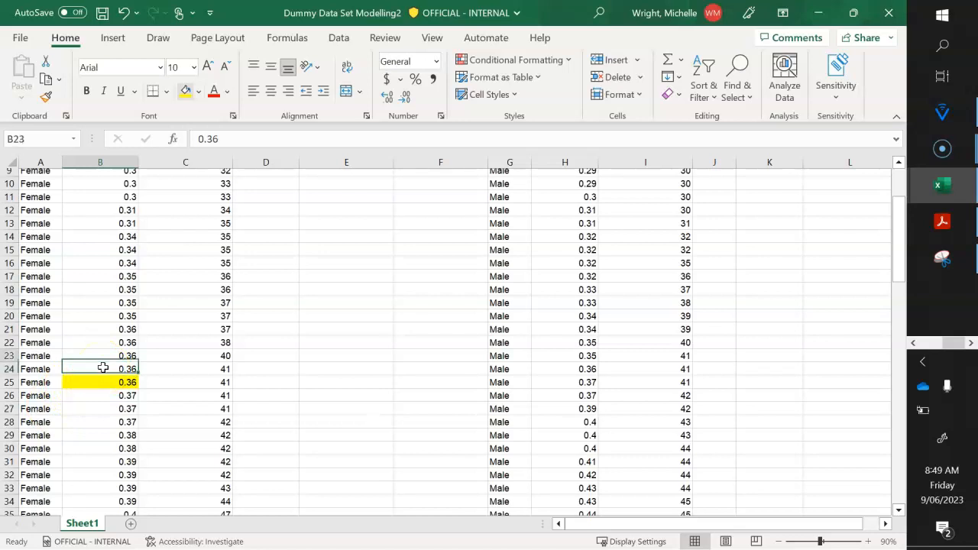
key("Up")
key("Up")
key("Up")
key("Up")
key("Up")
key("Up")
key("Up")
key("Up")
key("Up")
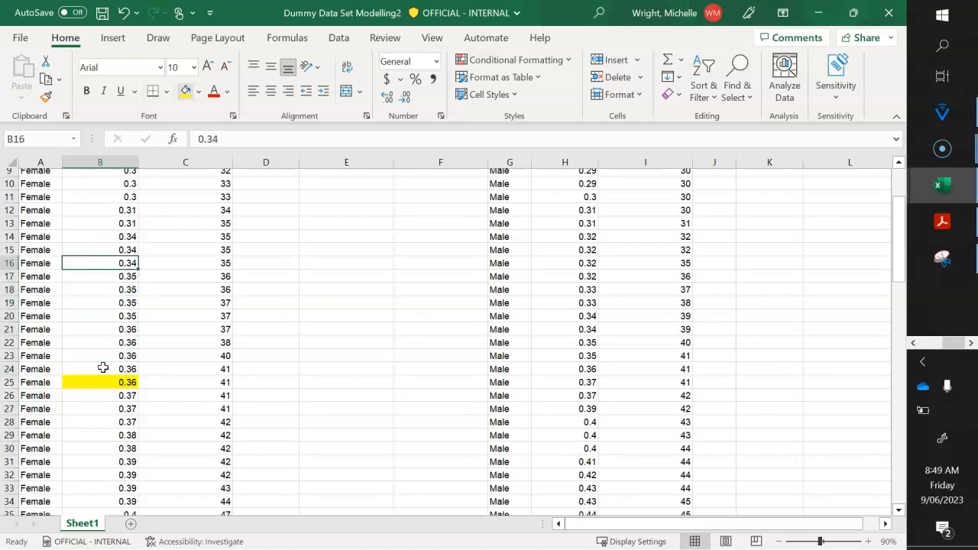
key("Up")
key("Up")
key("Up")
key("Up")
key("Up")
key("Up")
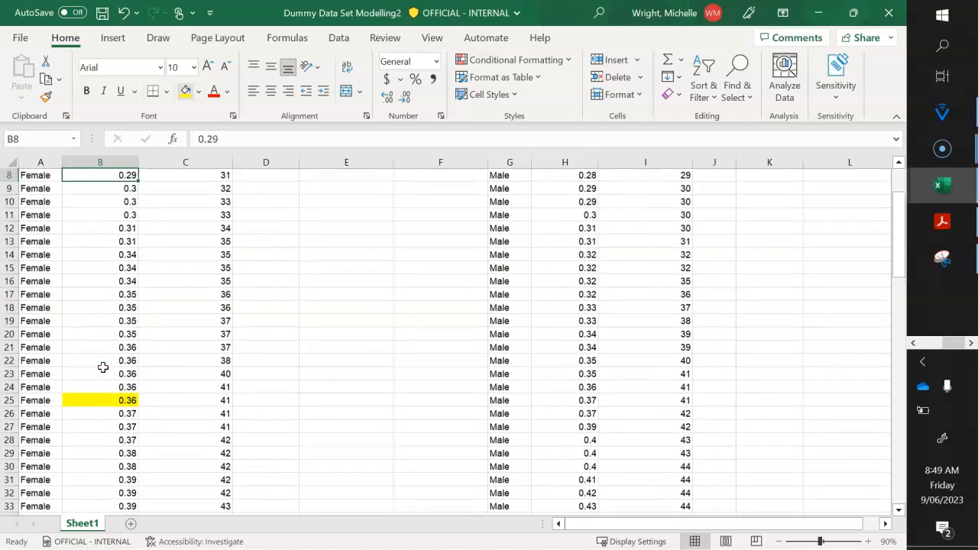
key("Up")
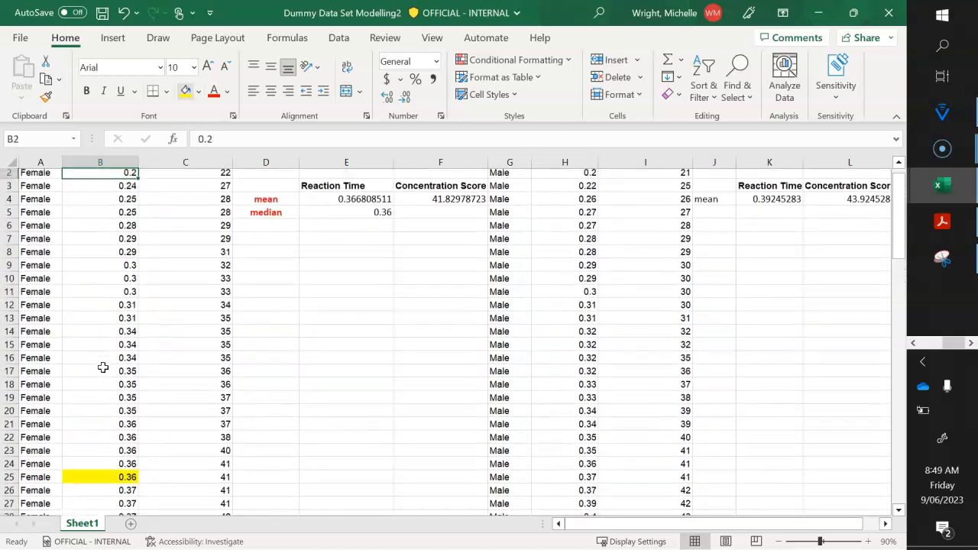
key("Down")
key("Down")
key("Down")
key("Down")
key("Down")
key("Down")
key("Down")
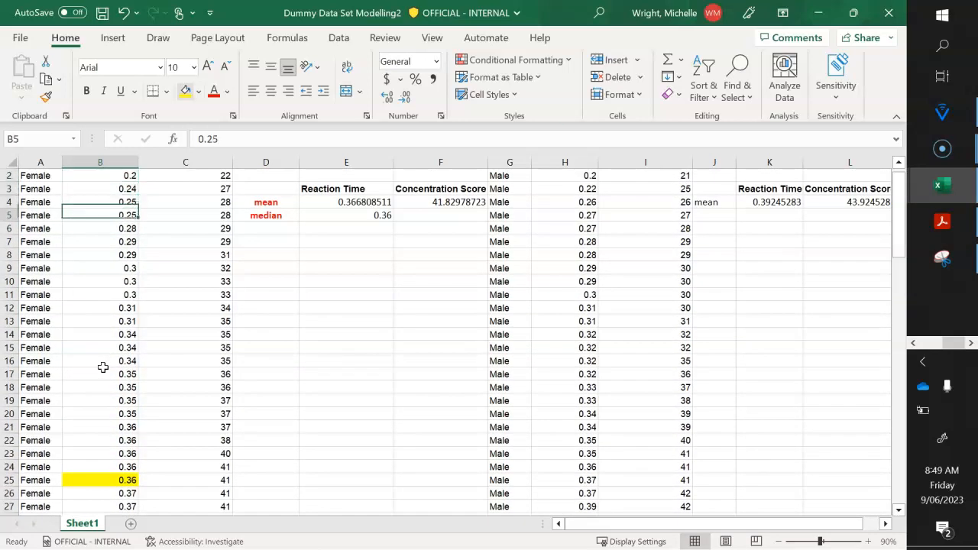
key("Down")
key("Down")
key("Down")
key("Down")
key("Down")
key("Down")
key("Down")
key("Down")
key("Down")
key("Down")
key("Down")
key("Down")
key("Down")
key("Down")
key("Down")
key("Down")
key("Down")
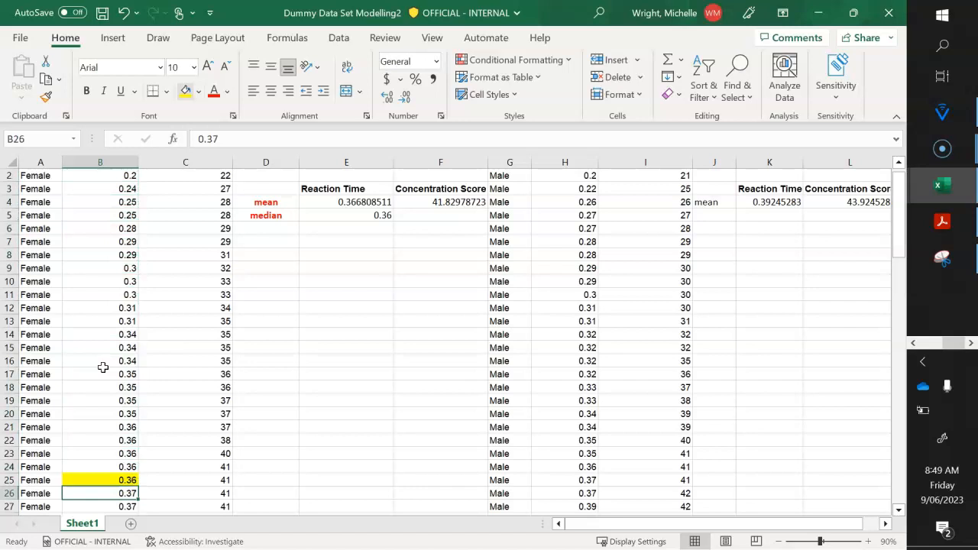
- Calculate the median of the Female Concentration Score values in cell F5 with the formula =median(C2:C48)
key("Right")
key("Up")
key("Right")
key("Up")
key("Up")
key("Up")
key("Right")
key("Up")
key("Up")
key("Up")
key("Up")
key("Up")
key("Up")
key("Up")
key("Up")
key("Up")
key("Up")
key("Up")
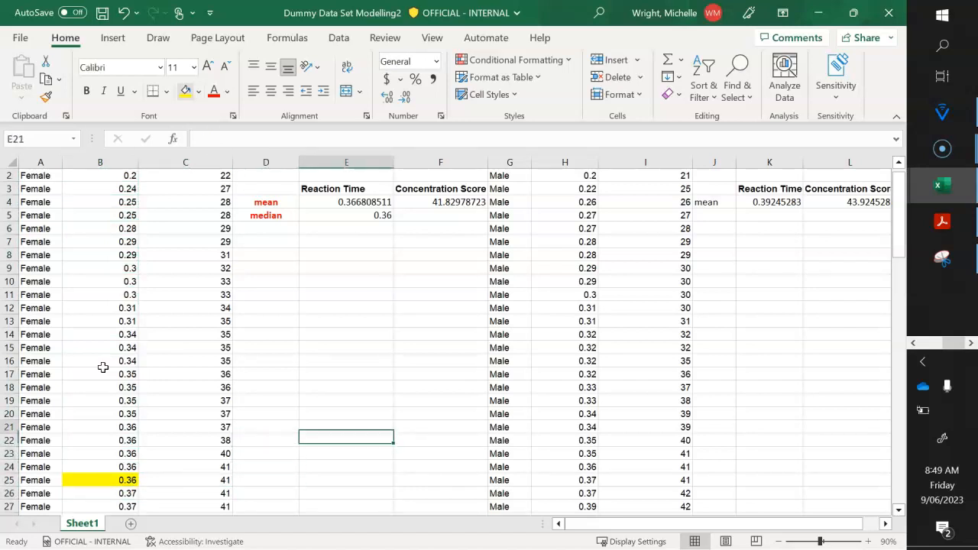
key("Up")
key("Up")
key("Up")
key("Up")
key("Up")
key("Up")
key("Right")
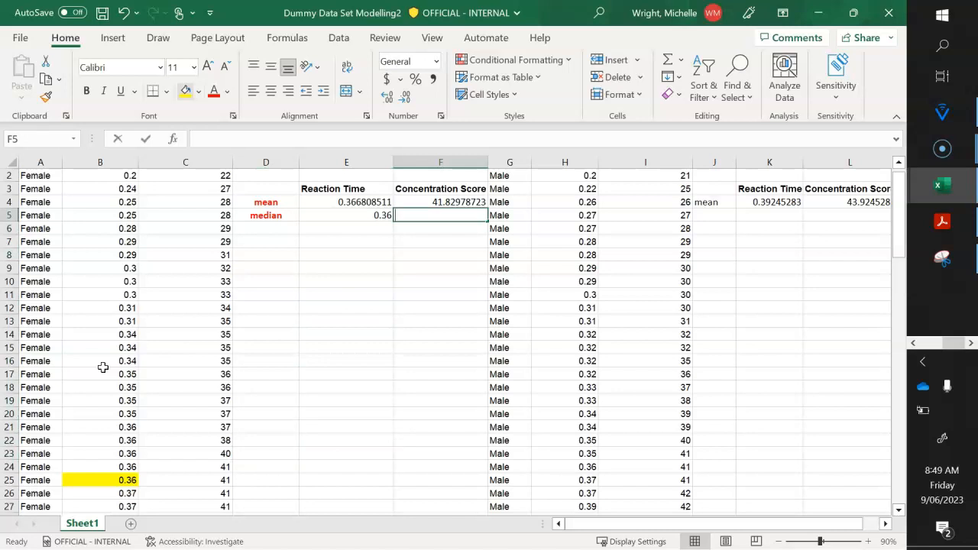
type("=me")
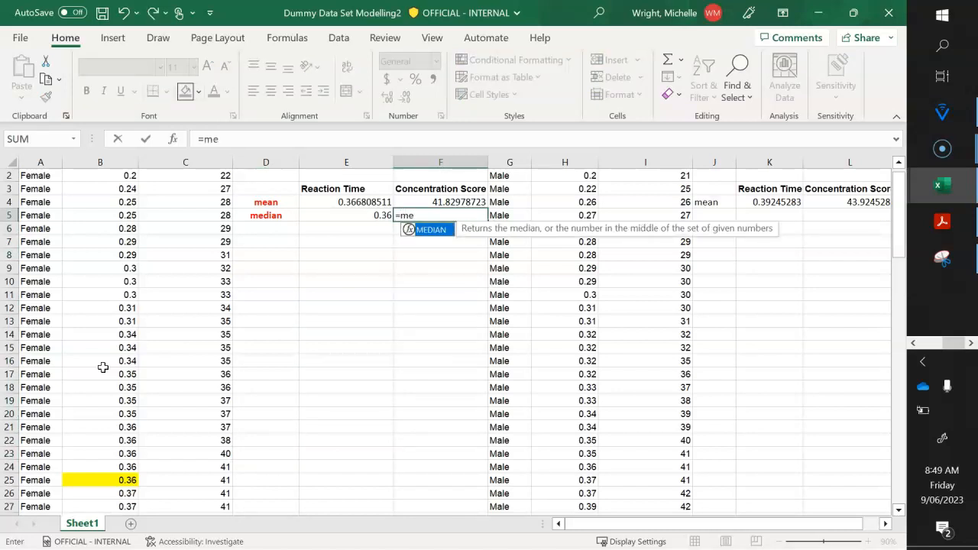
type("dian(")
key("Left")
key("Left")
key("Up")
key("Up")
key("Left")
key("Down")
key("shift+Down")
key("shift+Down")
key("shift+Down")
key("shift+Down")
key("shift+Down")
key("shift+Down")
key("shift+Down")
key("shift+Down")
key("shift+Down")
key("shift+Down")
key("shift+Down")
key("shift+Down")
key("shift+Down")
key("shift+Down")
key("shift+Down")
key("shift+Down")
key("shift+Down")
key("shift+Down")
key("shift+Down")
key("shift+Down")
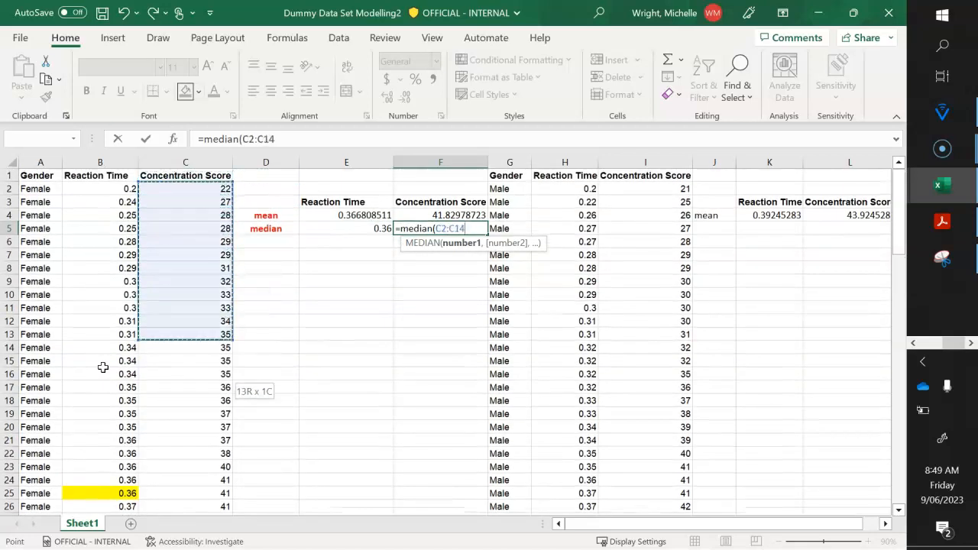
key("shift+Down")
key("shift+Down")
key("shift+Down")
key("shift+Down")
key("shift+Down")
key("shift+Down")
key("shift+Down")
key("shift+Down")
key("shift+Down")
key("shift+Down")
key("shift+Down")
key("shift+Down")
key("shift+Down")
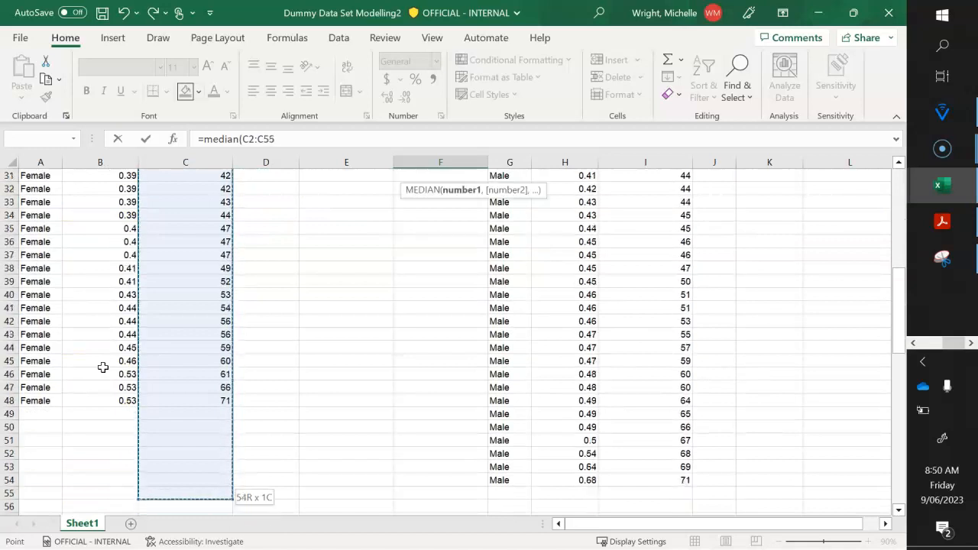
key("shift+Up")
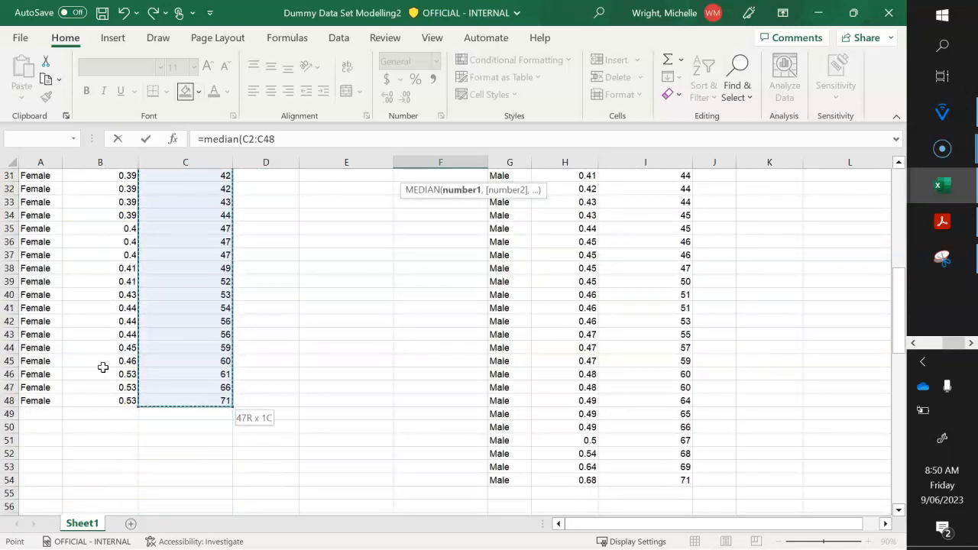
type(")")
key("Return")
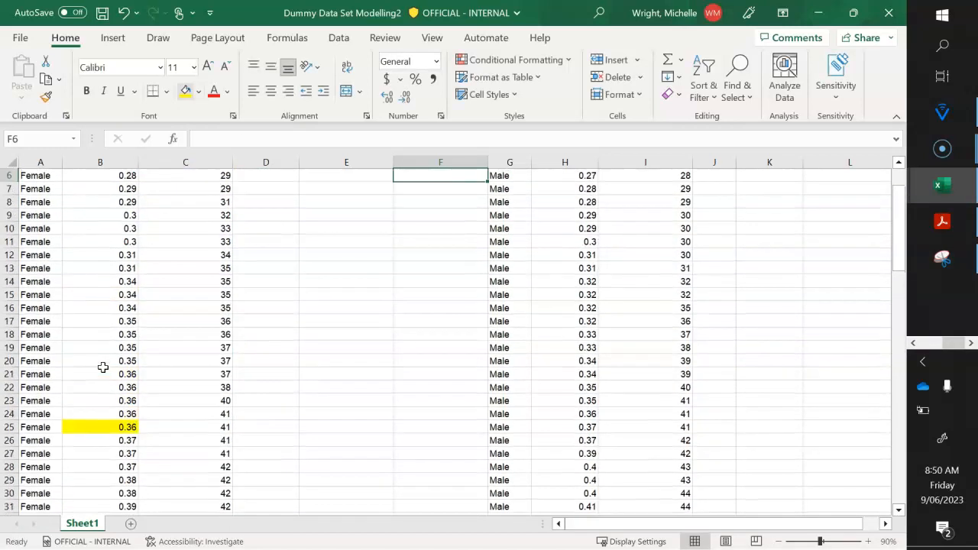
- Highlight the middle entry of the Female Concentration Score column, cell C25, in yellow
scroll(102, 368, "up", 2)
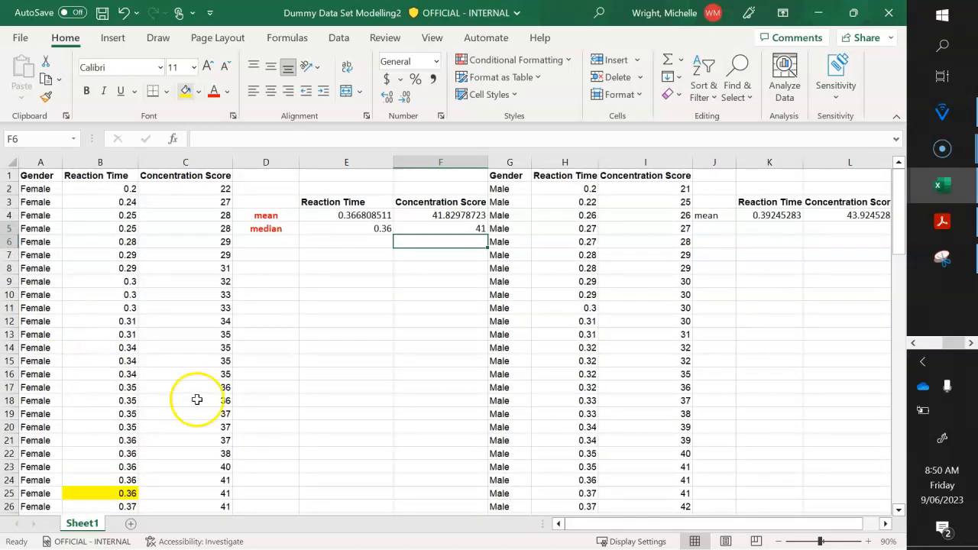
left_click(210, 493)
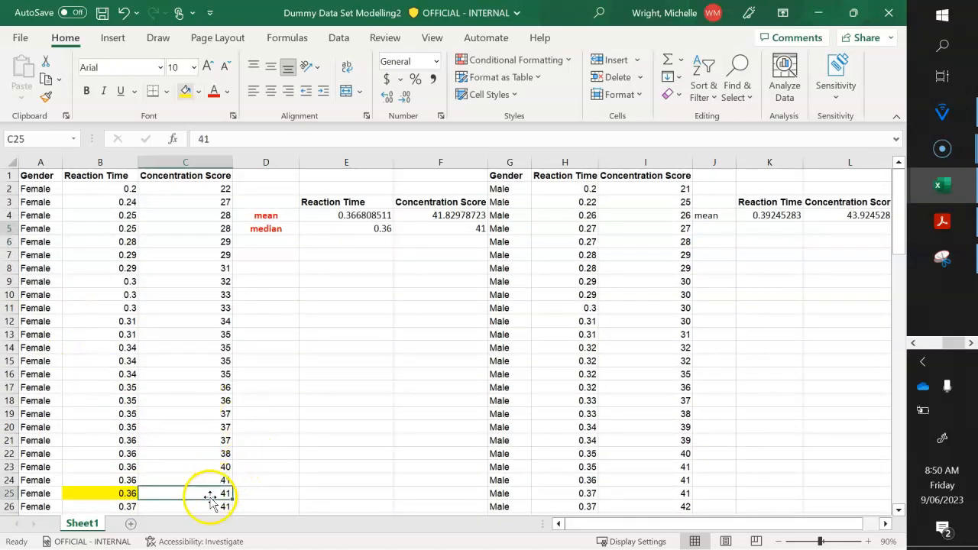
left_click(185, 90)
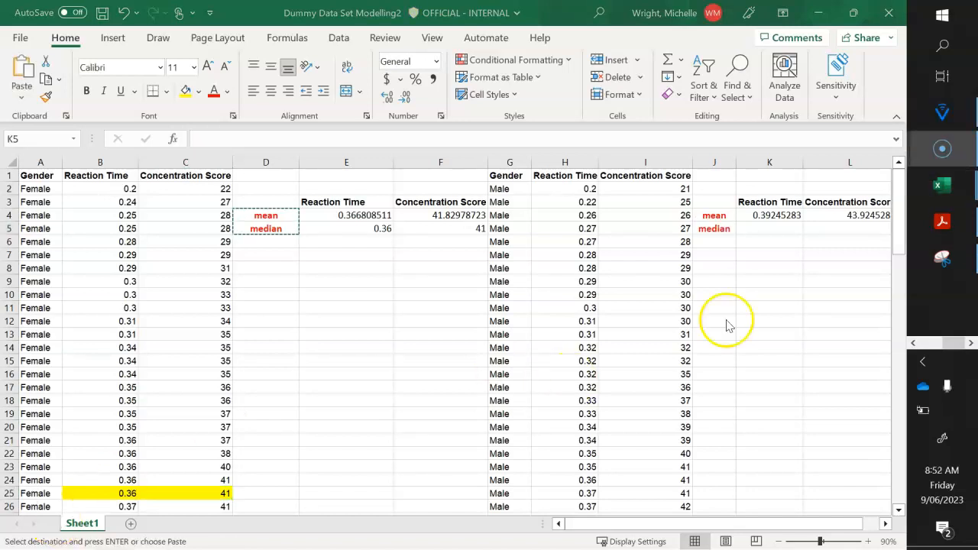
- Calculate the median of the Male Reaction Time values in cell K5 with the formula =median(H2:H54)
scroll(725, 320, "right", 4)
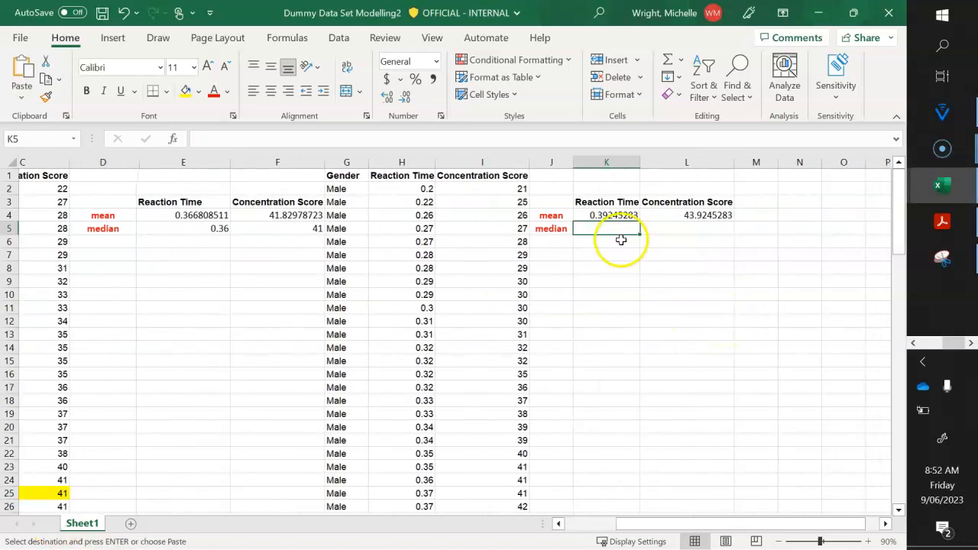
type("=med")
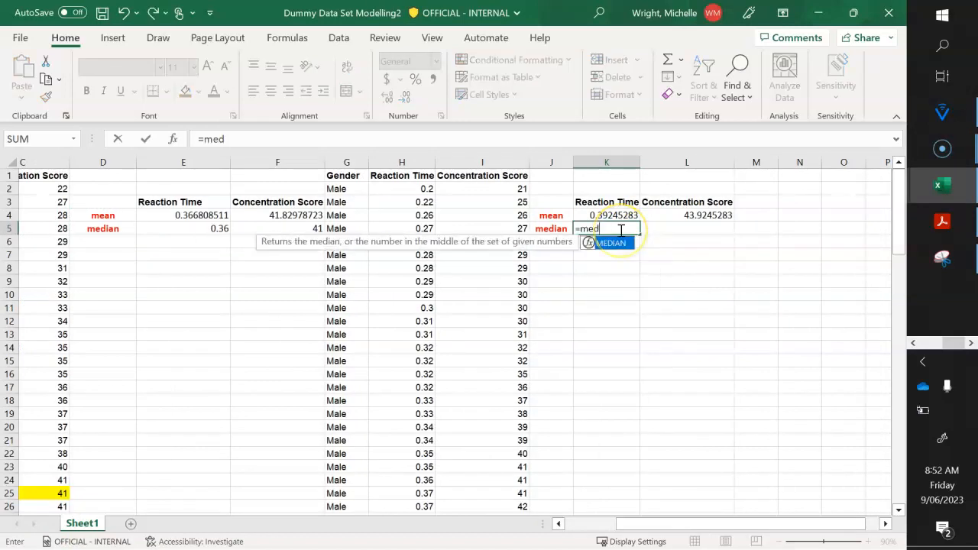
type("ian(")
key("Left")
key("Left")
key("Left")
key("Up")
key("Up")
key("Up")
key("shift+Down")
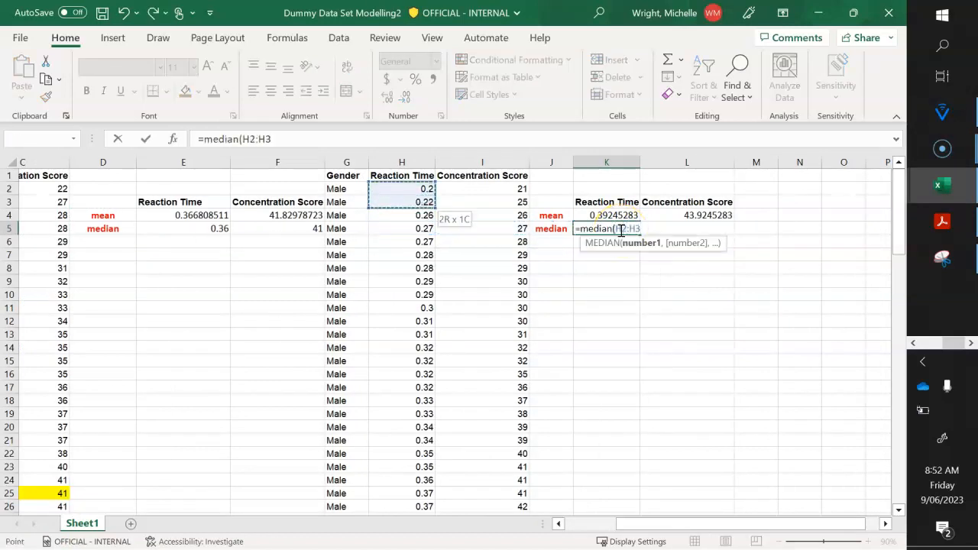
key("shift+Down")
key("shift+Down")
key("shift+Down")
key("shift+Down")
key("shift+Down")
key("shift+Down")
key("shift+Down")
key("shift+Down")
key("shift+Down")
key("shift+Down")
key("shift+Down")
key("shift+Down")
key("shift+Down")
key("shift+Down")
key("shift+Down")
key("shift+Down")
key("shift+Down")
key("shift+Down")
key("shift+Down")
key("shift+Down")
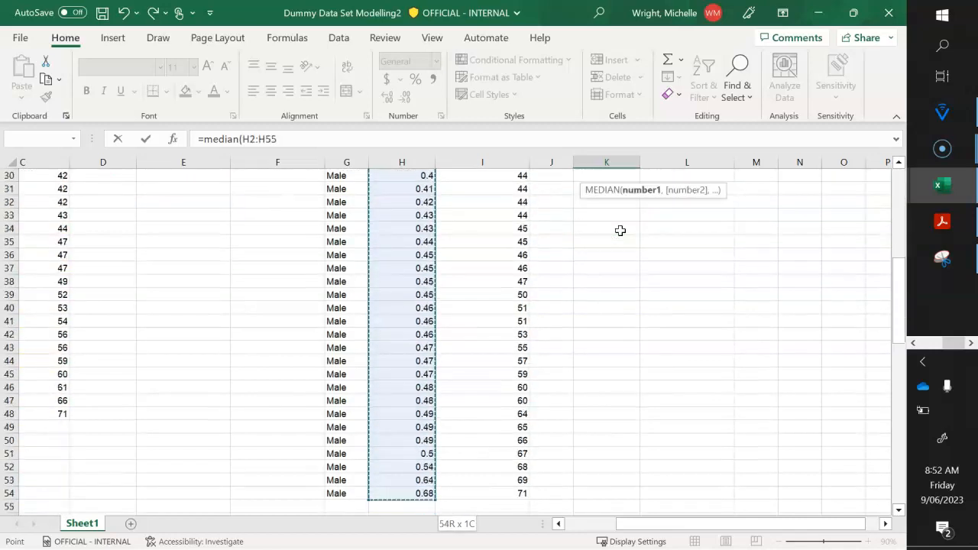
key("shift+Down")
key("shift+Down")
key("shift+Down")
key("shift+Down")
key("shift+Down")
key("shift+Down")
key("shift+Down")
key("shift+Down")
key("shift+Down")
key("shift+Down")
key("shift+Down")
key("shift+Up")
key("shift+Up")
key("shift+Up")
key("shift+Up")
key("shift+Up")
key("shift+Up")
key("shift+Up")
key("shift+Up")
key("shift+Up")
key("shift+Up")
key("shift+Up")
key("shift+Up")
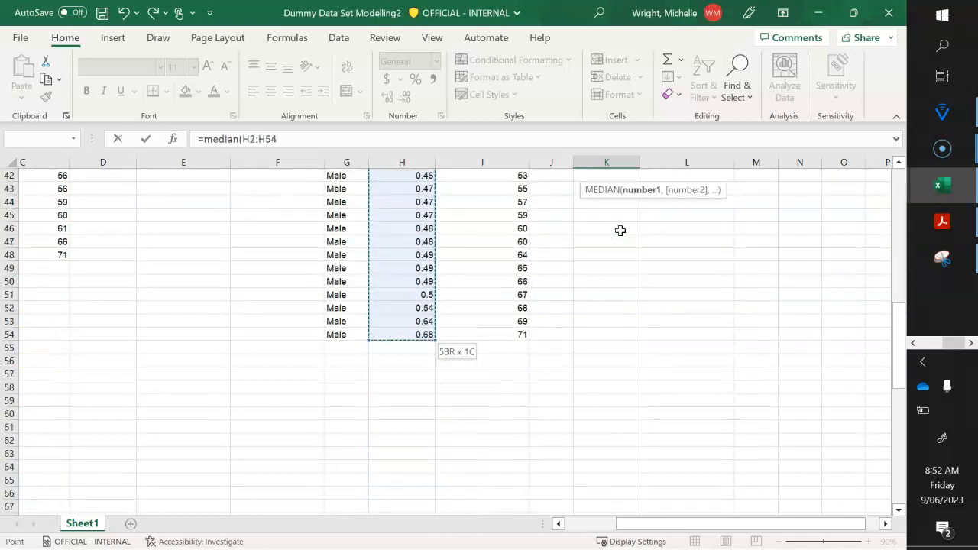
type(")")
key("Return")
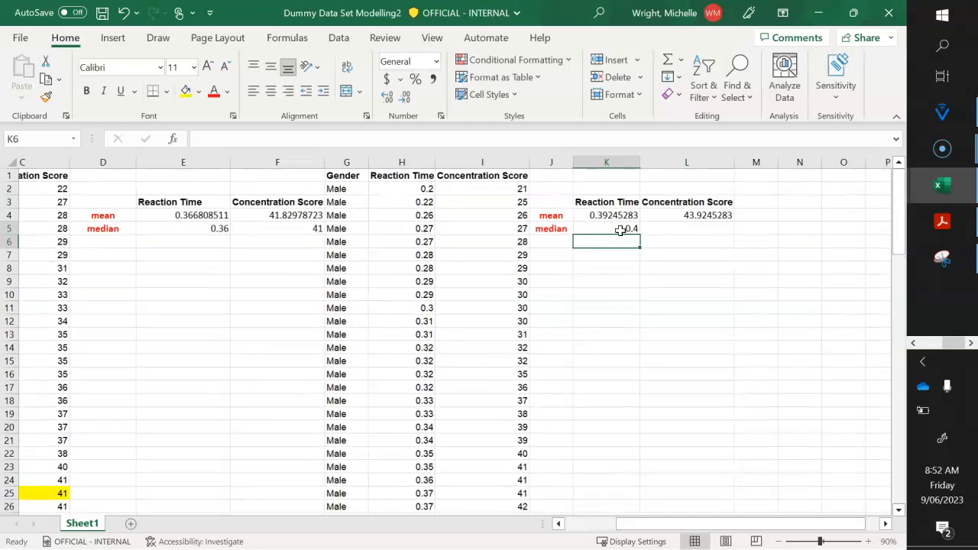
- Copy the median formula from cell K5 into cell L5 to get the Male Concentration Score median
left_click(621, 230)
key("ctrl+c")
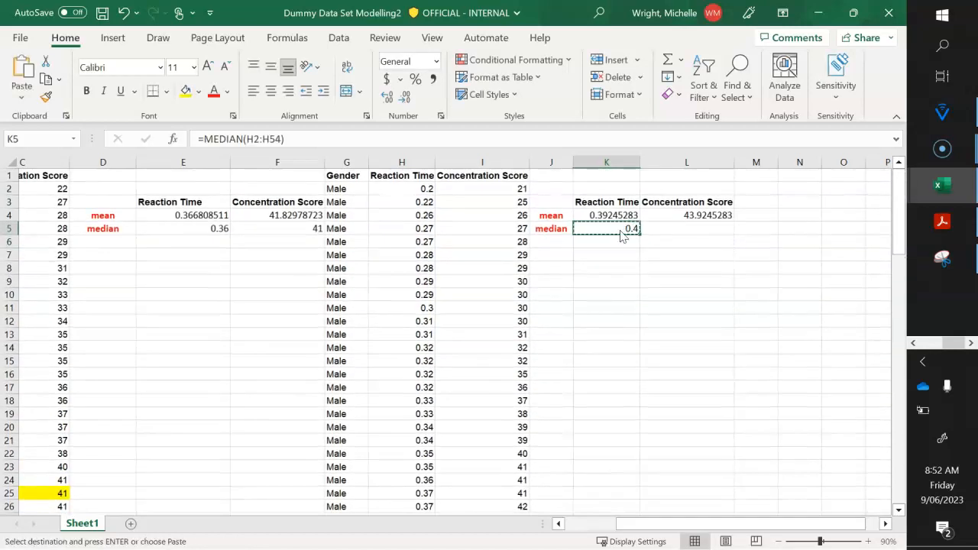
key("Right")
key("ctrl+v")
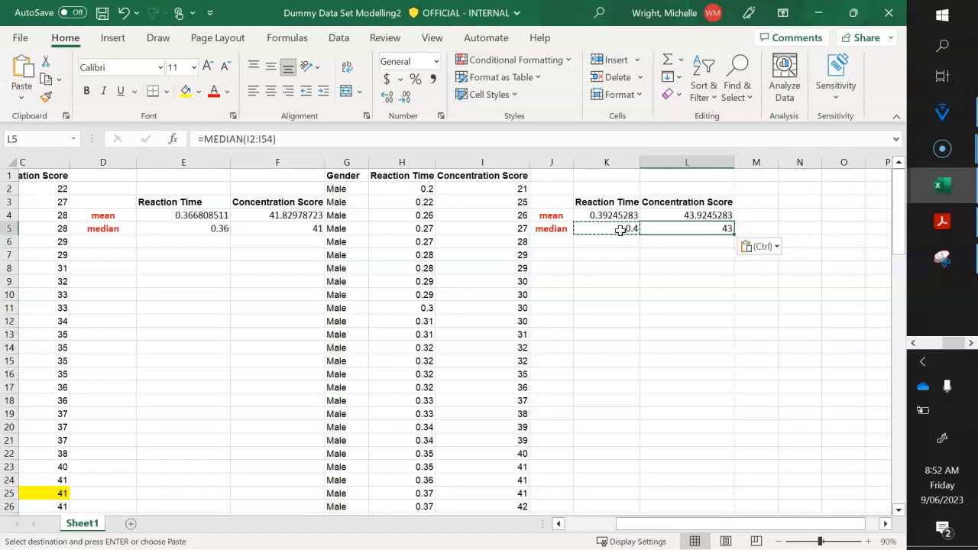
- Examine the sorted Male data from the first row through the last entry in row 54 to determine how many values it holds
left_click(621, 230)
key("Escape")
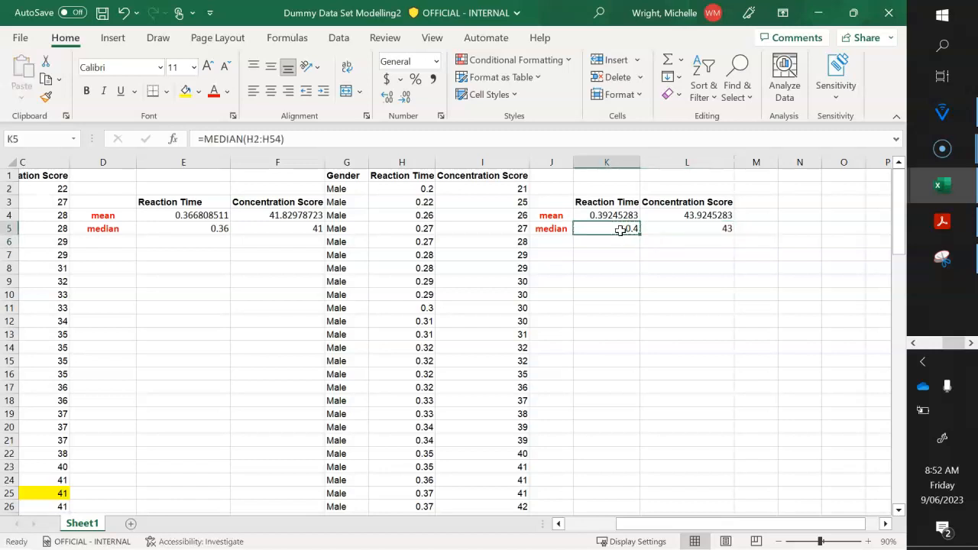
scroll(621, 230, "down", 13)
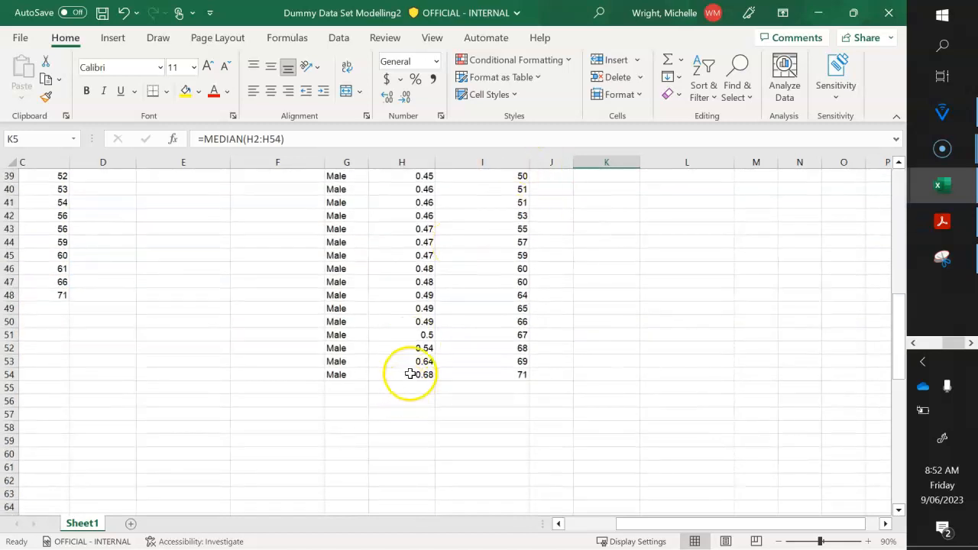
left_click(411, 374)
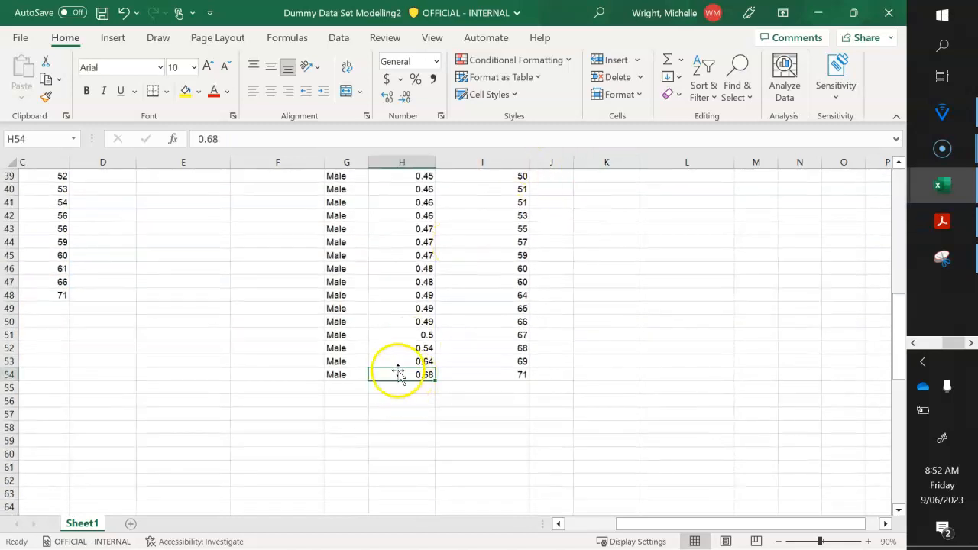
left_click(398, 361)
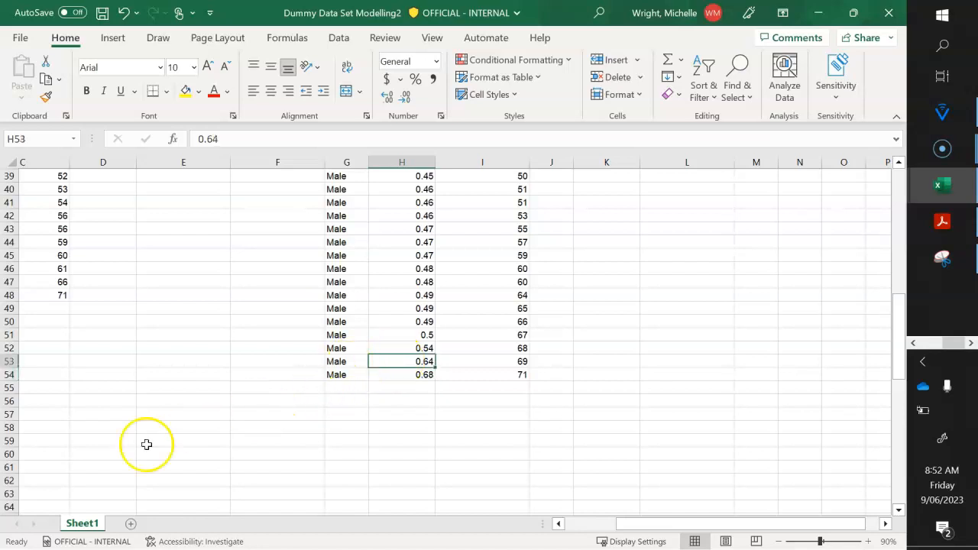
left_click(27, 535)
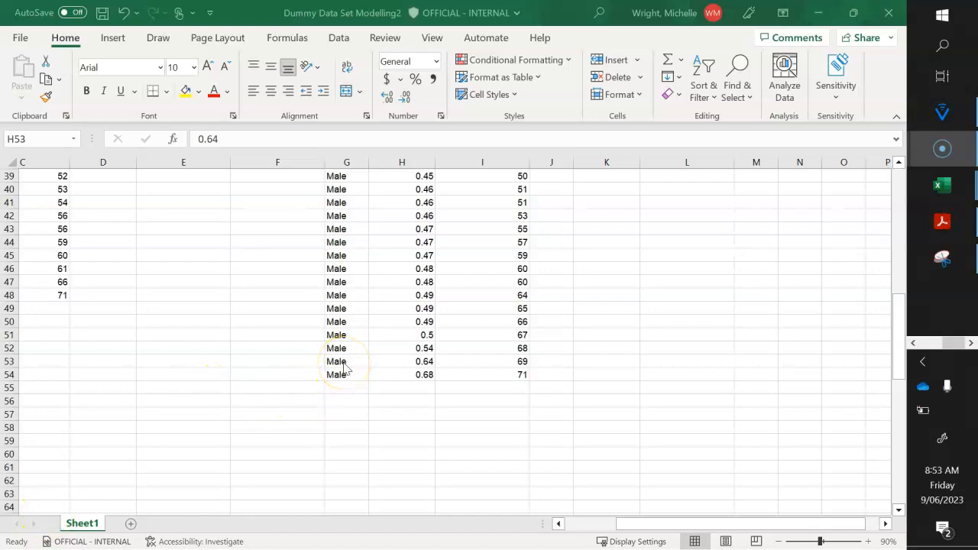
scroll(345, 368, "up", 13)
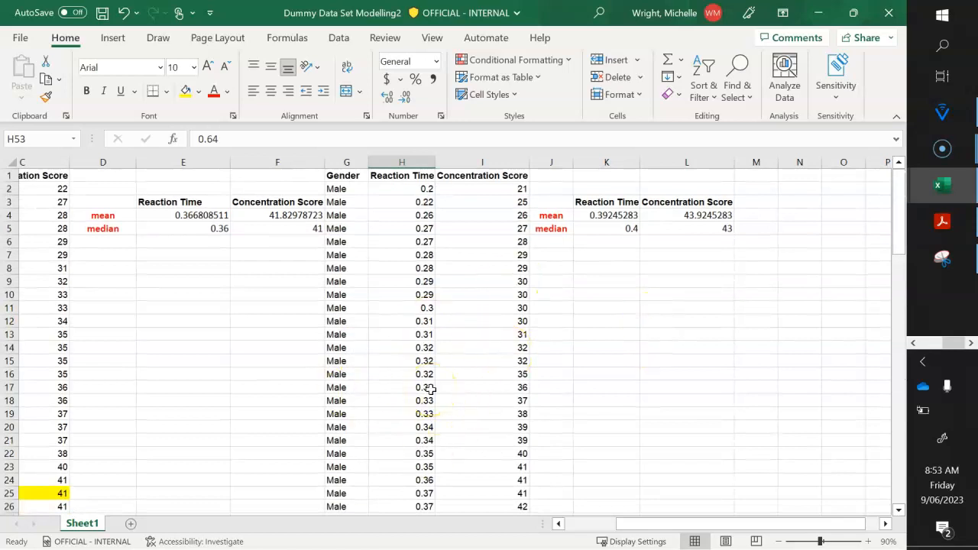
scroll(431, 390, "down", 11)
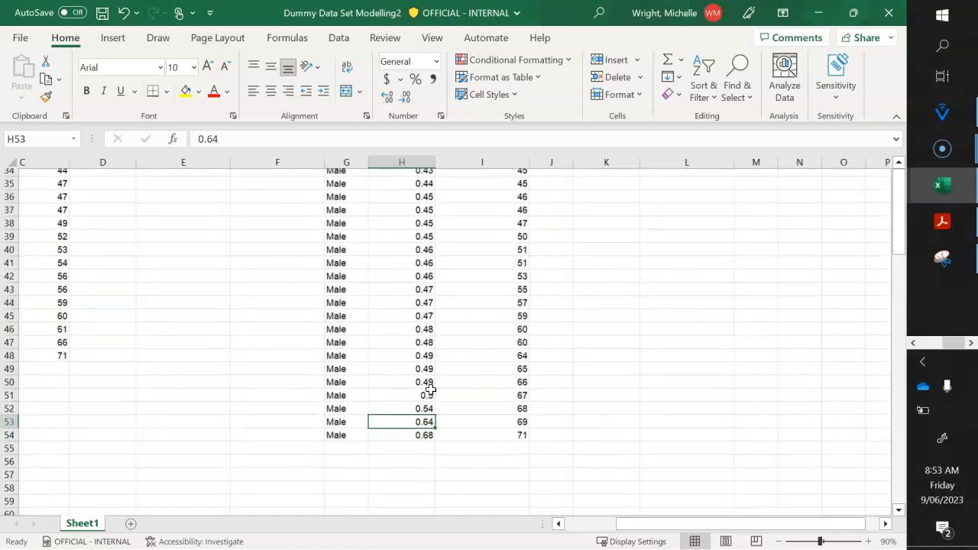
scroll(490, 331, "up", 11)
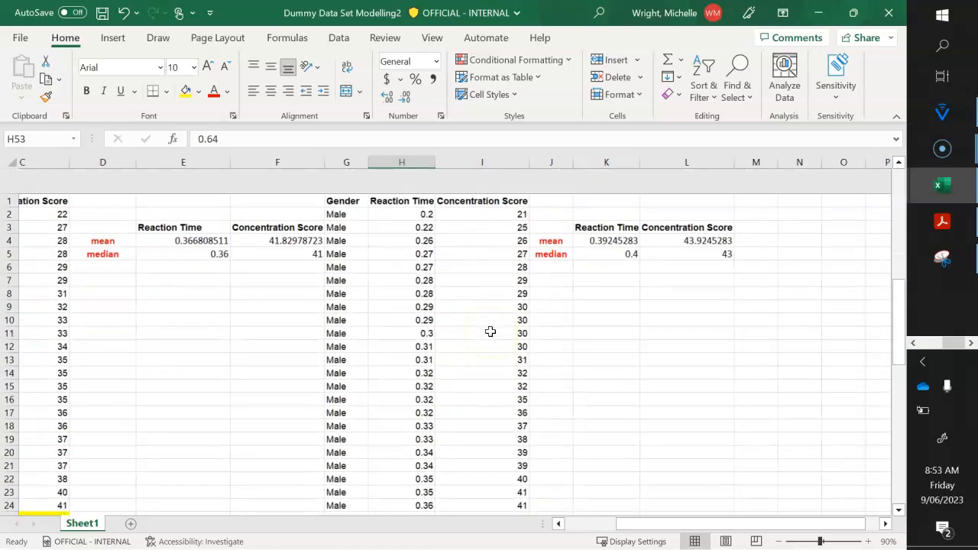
- Enter 53 as a scratch value in cell K11 and begin another scratch value in cell K12
left_click(607, 308)
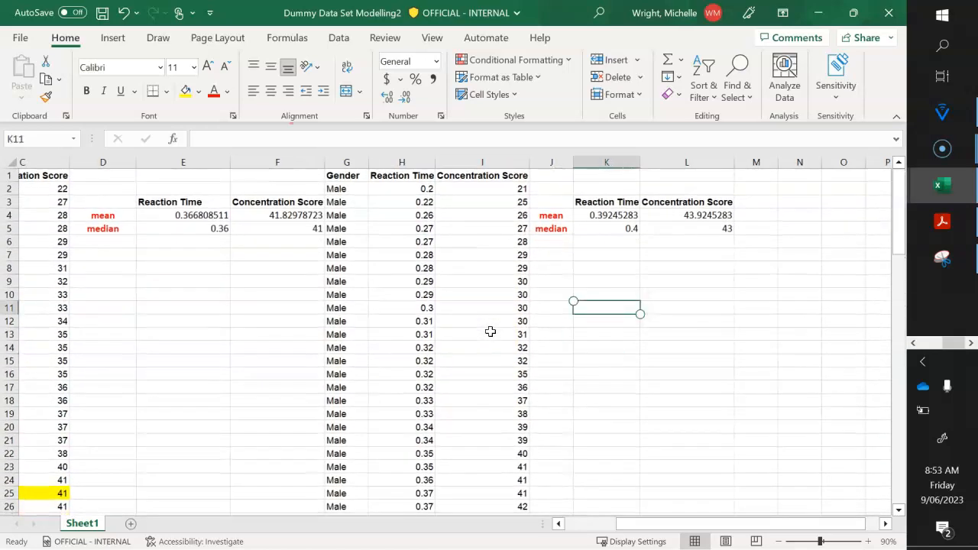
type("53")
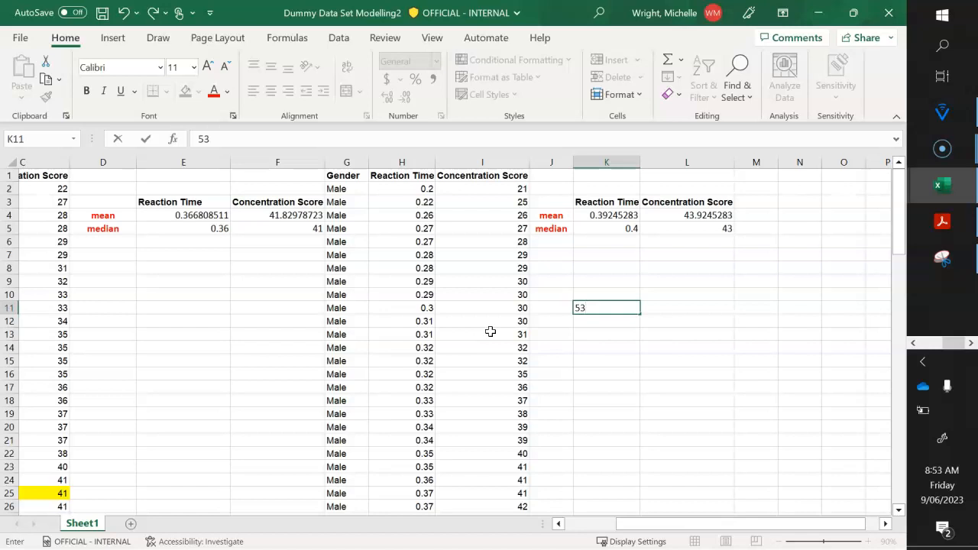
key("Return")
type("52")
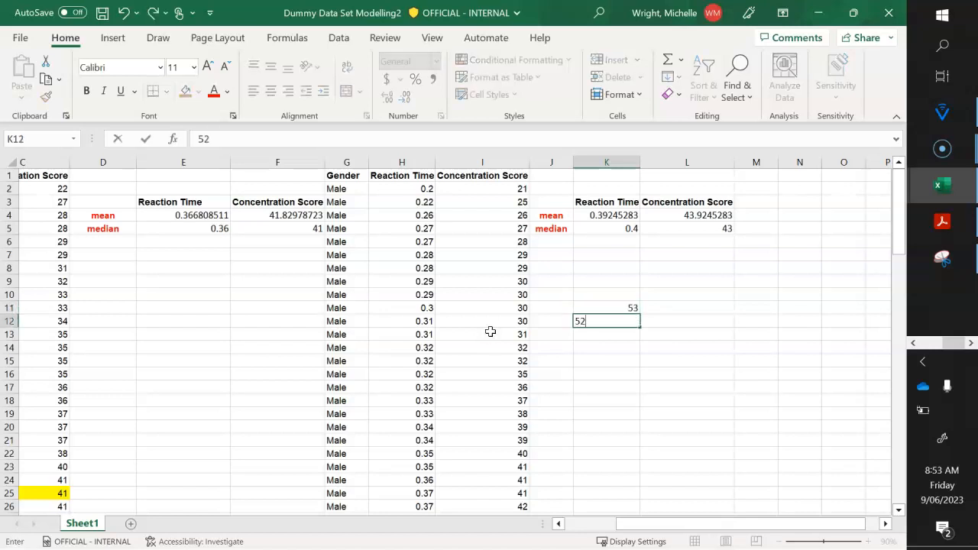
key("Return")
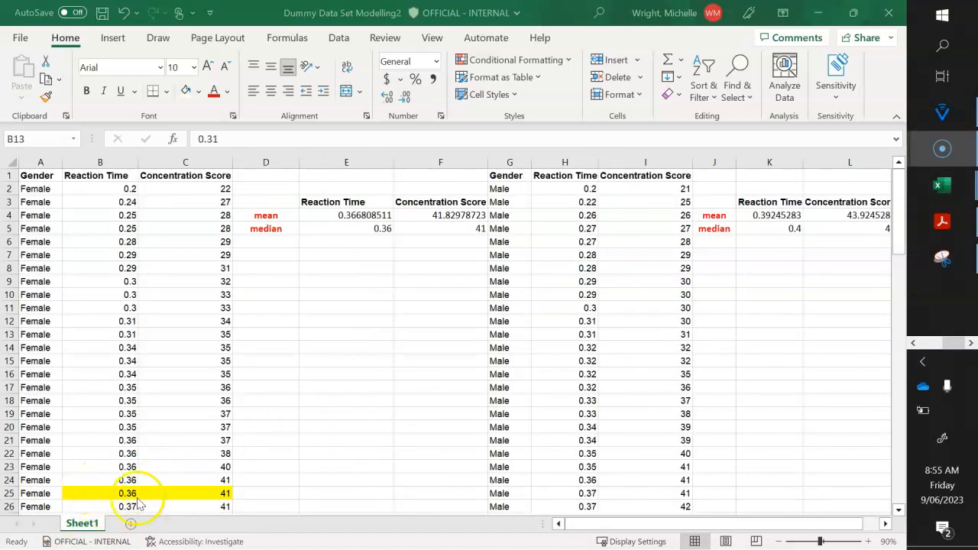
- Add the row labels Q1, Q2 and Q3 in cells D6 to D8 below the Female median label
left_click(279, 245)
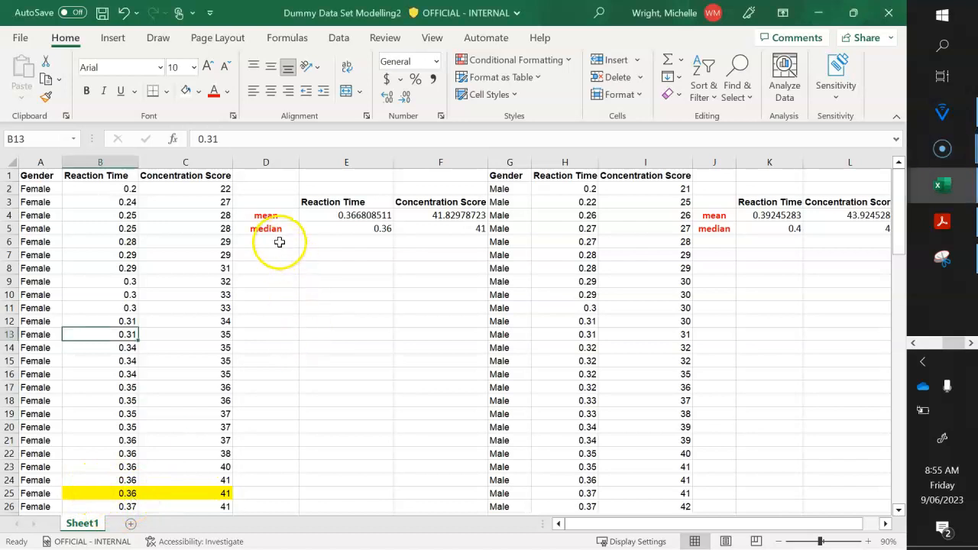
left_click(280, 241)
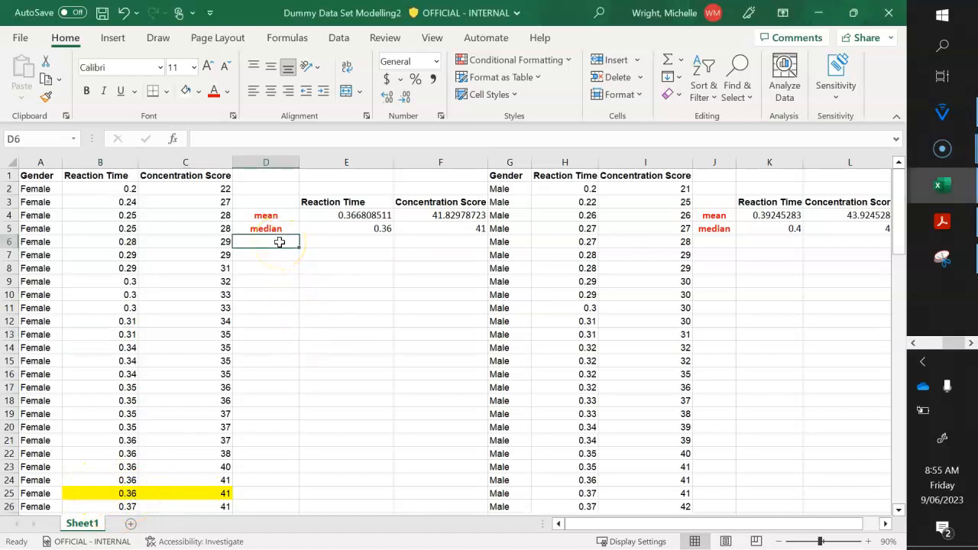
type("Q1")
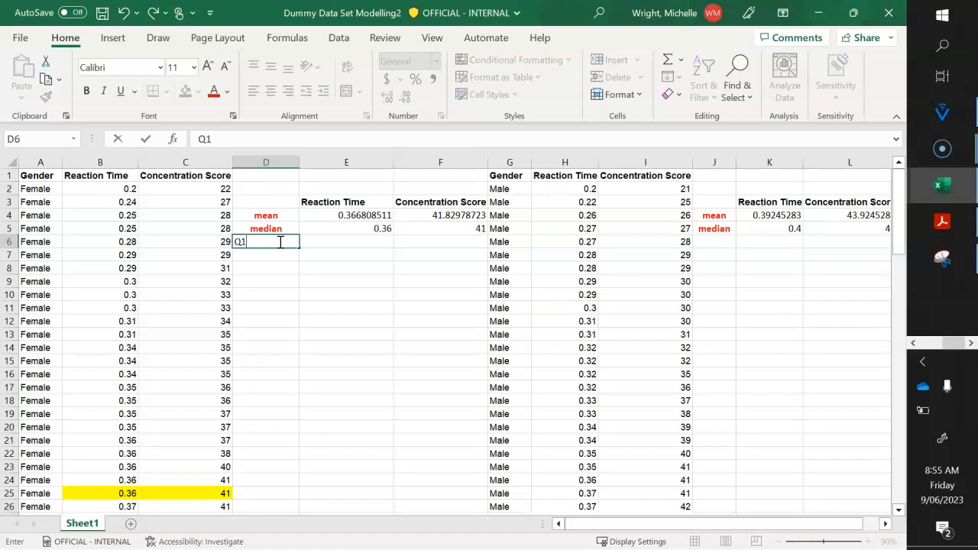
key("Return")
type("Q2")
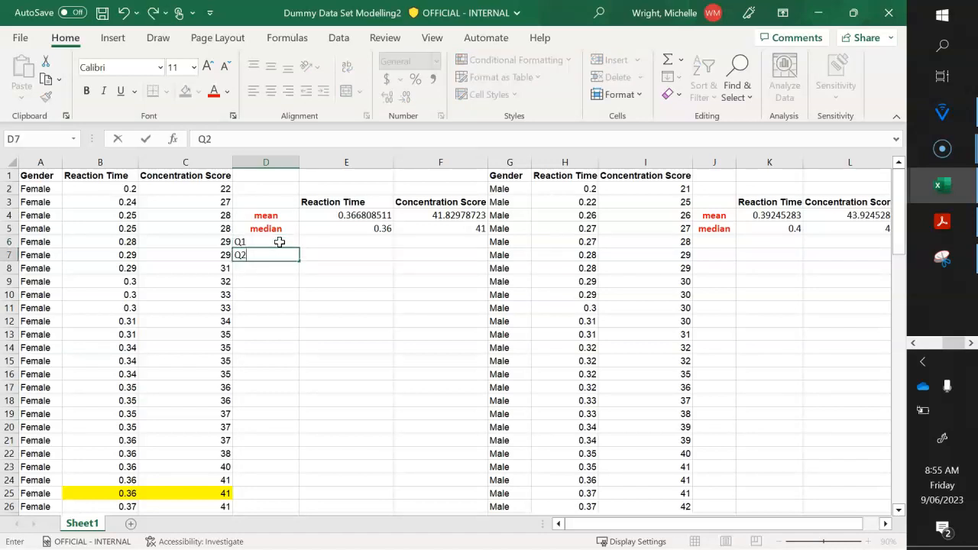
key("Return")
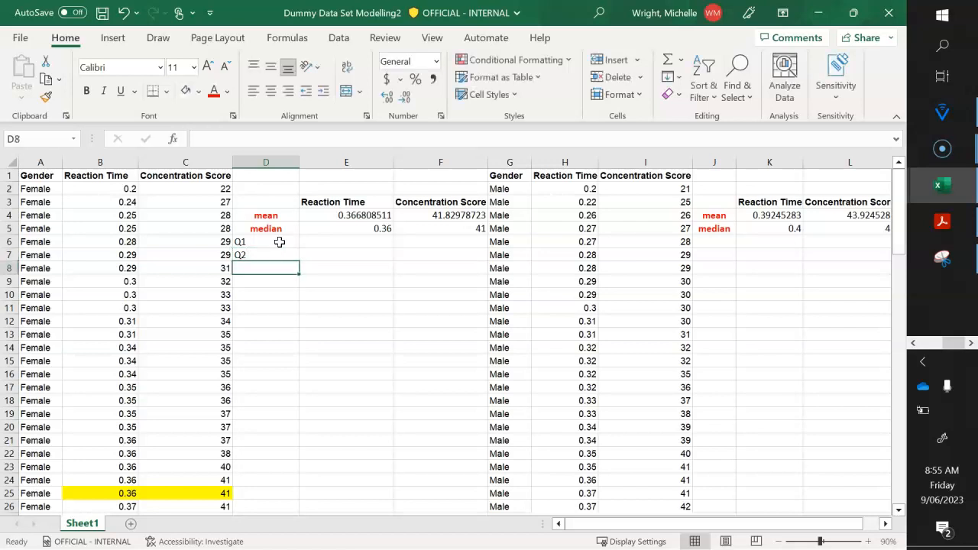
type("Q")
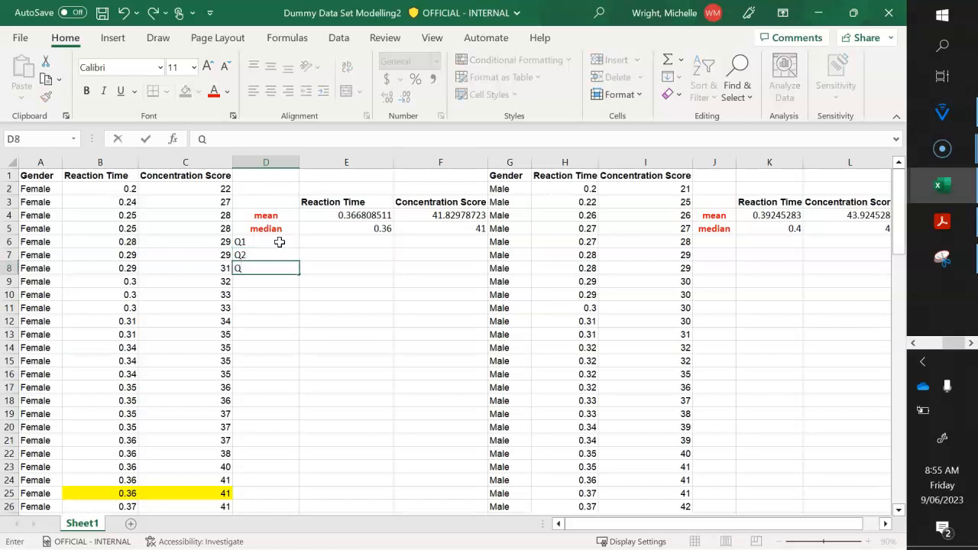
type("3")
key("Return")
- Copy the formatting of the median label in D5 onto the Q1, Q2 and Q3 labels in D6:D8
key("Up")
key("Up")
key("Up")
key("Up")
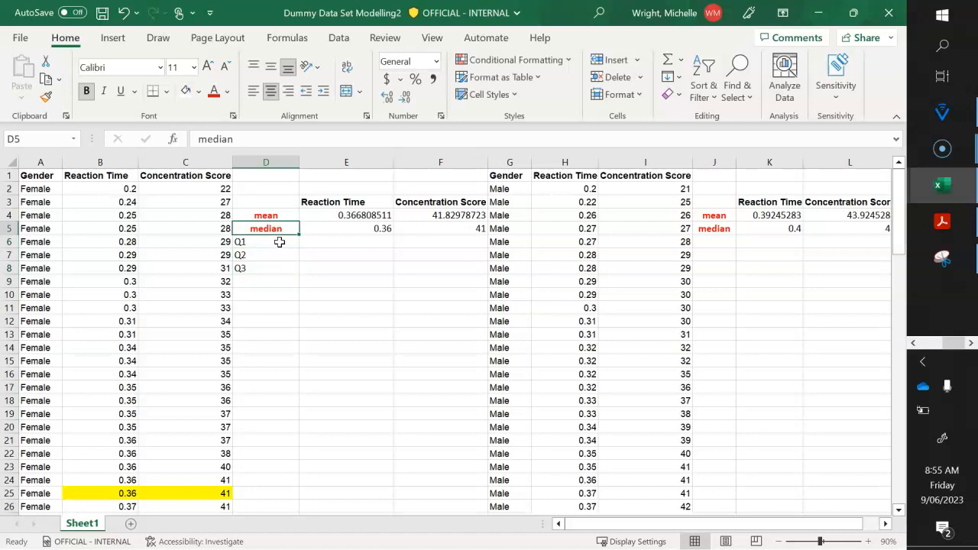
left_click(46, 96)
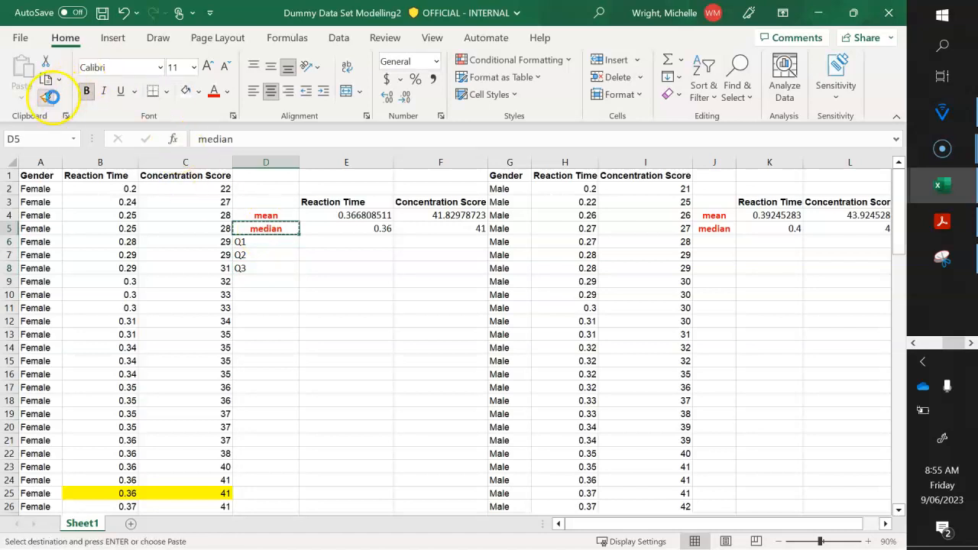
left_click_drag(246, 238, 257, 277)
key("Down")
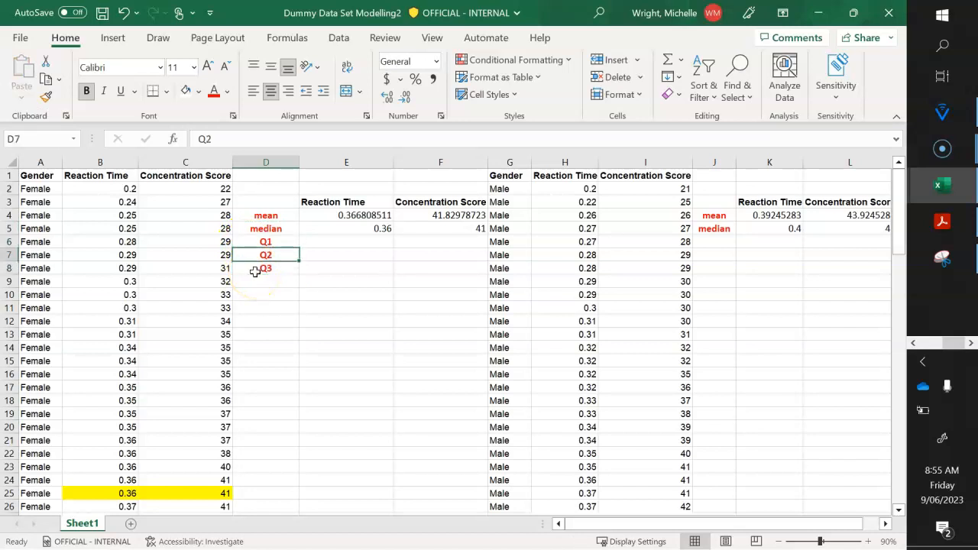
- Link the Female Reaction Time Q2 in cell E7 to the median with the formula =E5
key("Up")
key("Right")
key("Down")
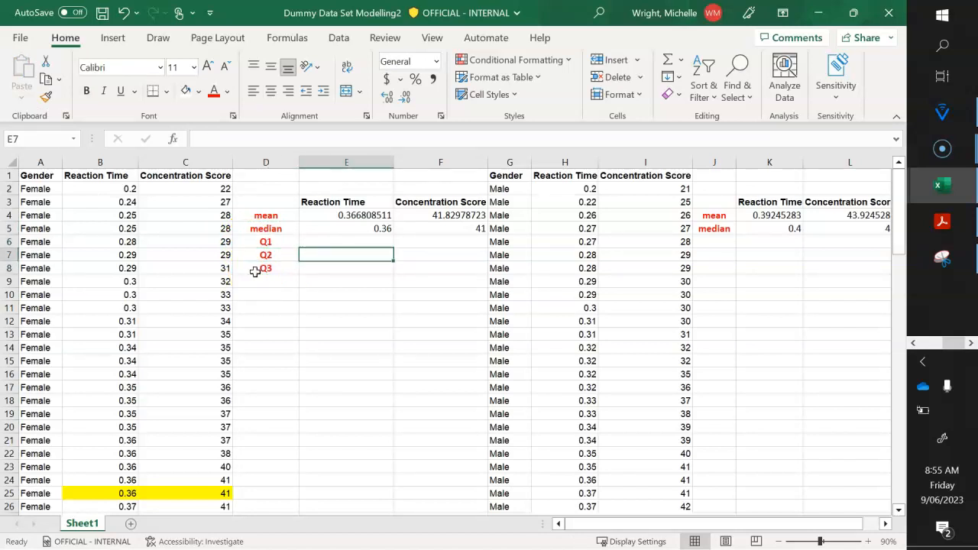
type("=")
key("Up")
key("Up")
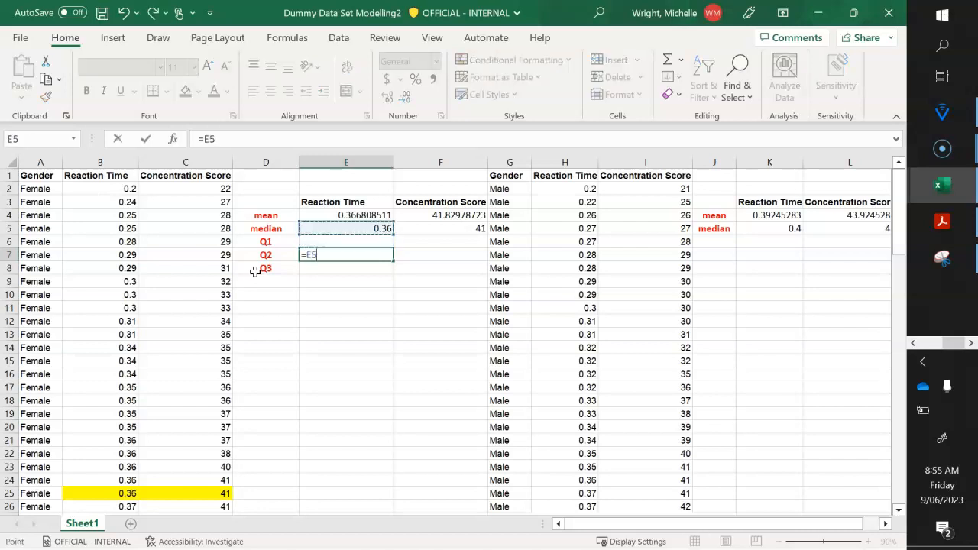
key("Return")
key("Right")
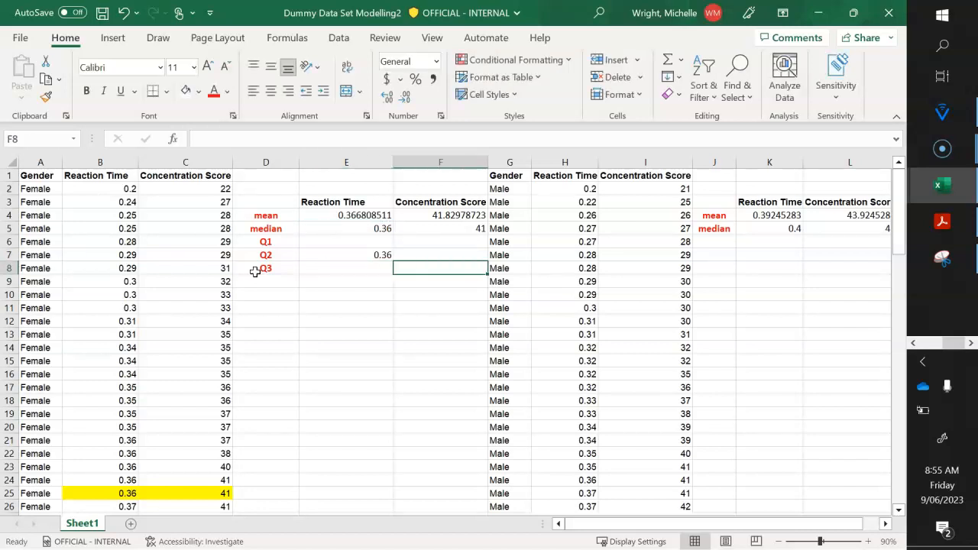
type("=")
key("Up")
key("Up")
key("Up")
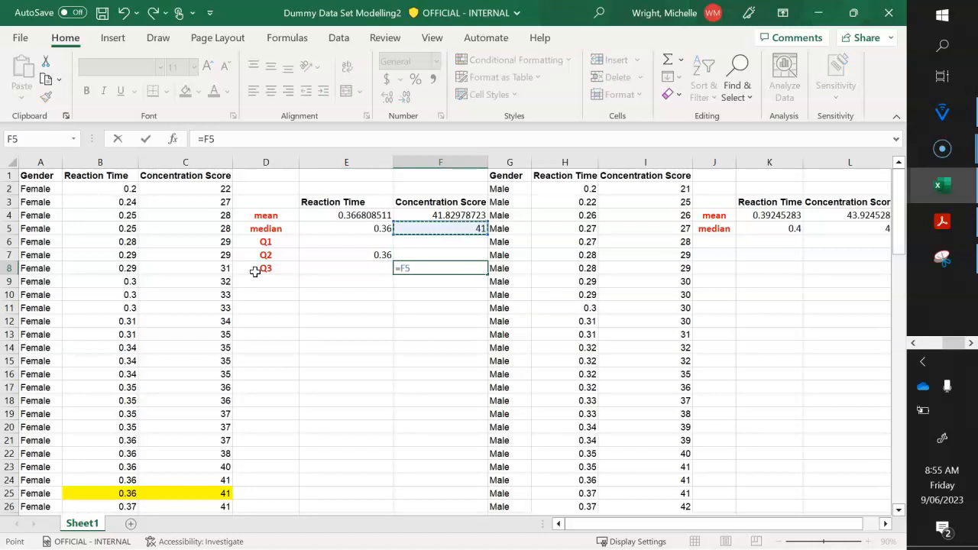
key("Return")
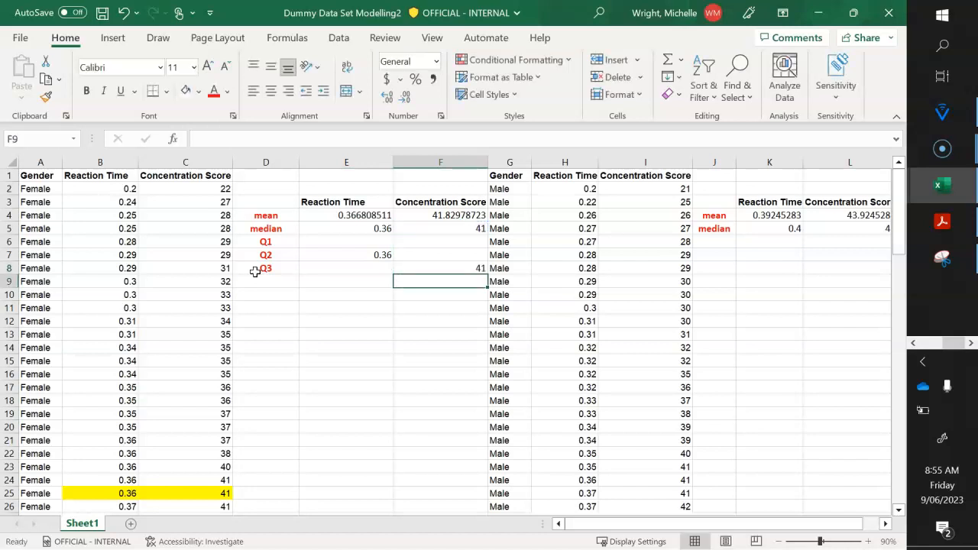
key("Up")
- Link the Female Concentration Score Q2 in cell F7 to the median with the formula =F5
key("Up")
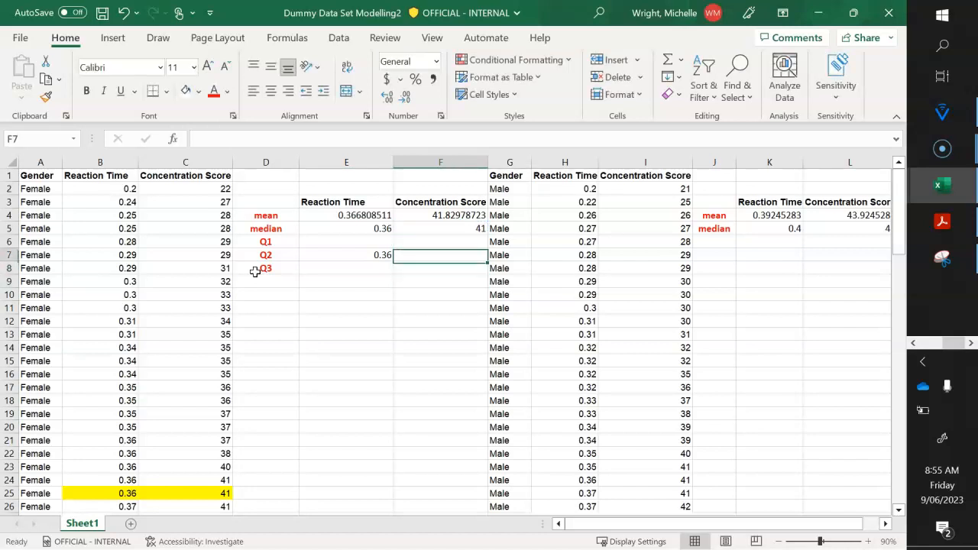
type("=")
key("Up")
key("Up")
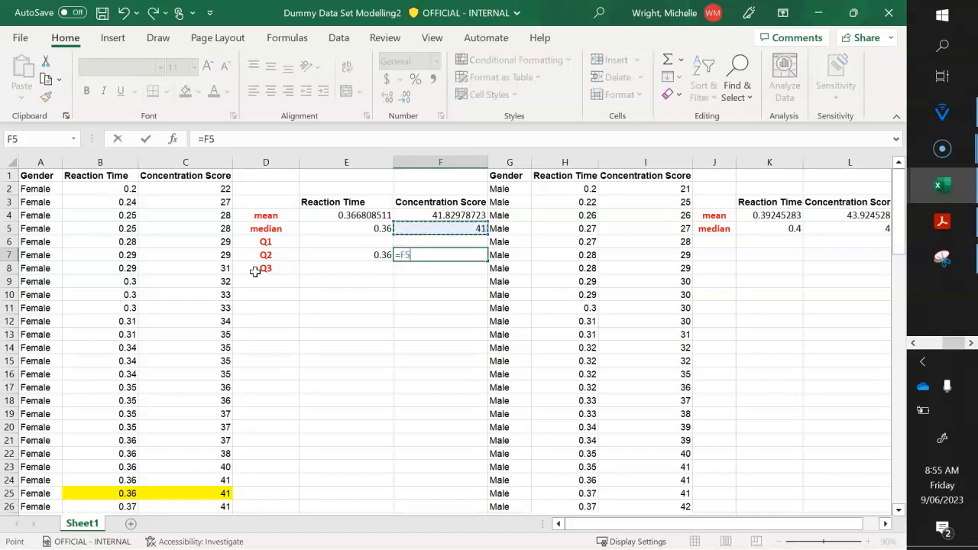
key("Return")
key("Up")
key("Left")
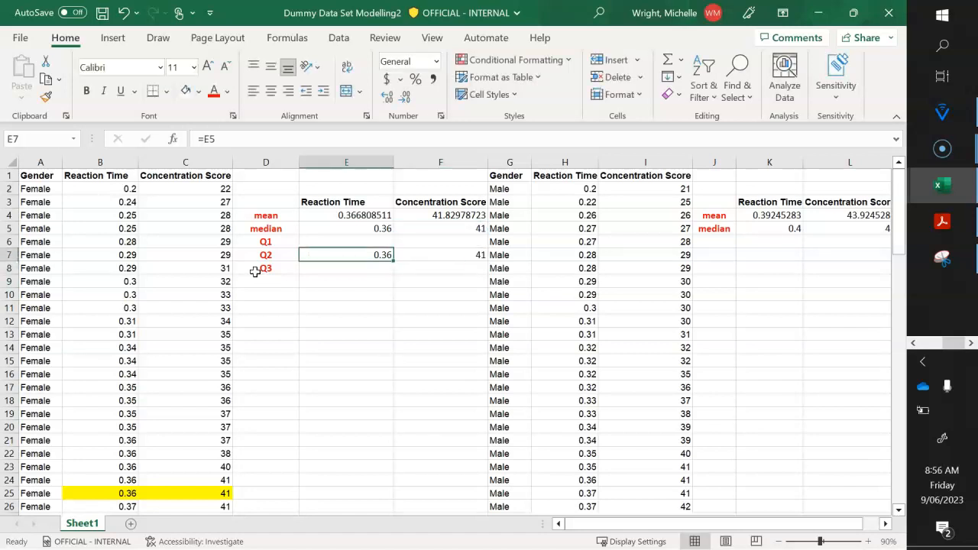
key("Right")
- Copy the Q1, Q2 and Q3 labels from D6:D8 into J6:J8 of the Male summary table
key("Up")
key("Up")
key("Left")
key("Down")
key("Down")
key("Right")
key("Right")
key("Right")
key("Right")
key("Left")
key("Home")
key("Up")
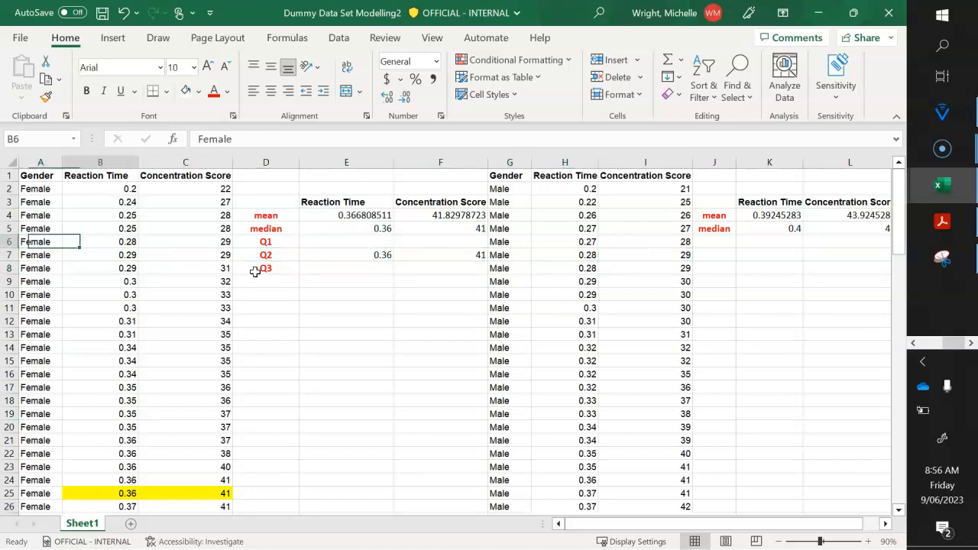
key("Right")
key("Right")
key("shift+Down")
key("shift+Down")
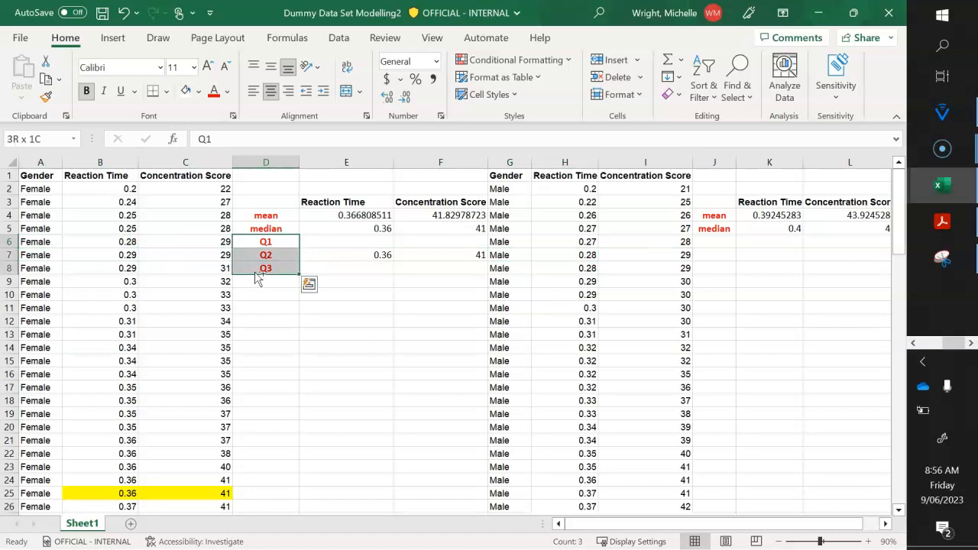
key("ctrl+c")
key("Right")
key("Right")
key("Right")
key("Right")
key("Right")
key("Right")
key("ctrl+v")
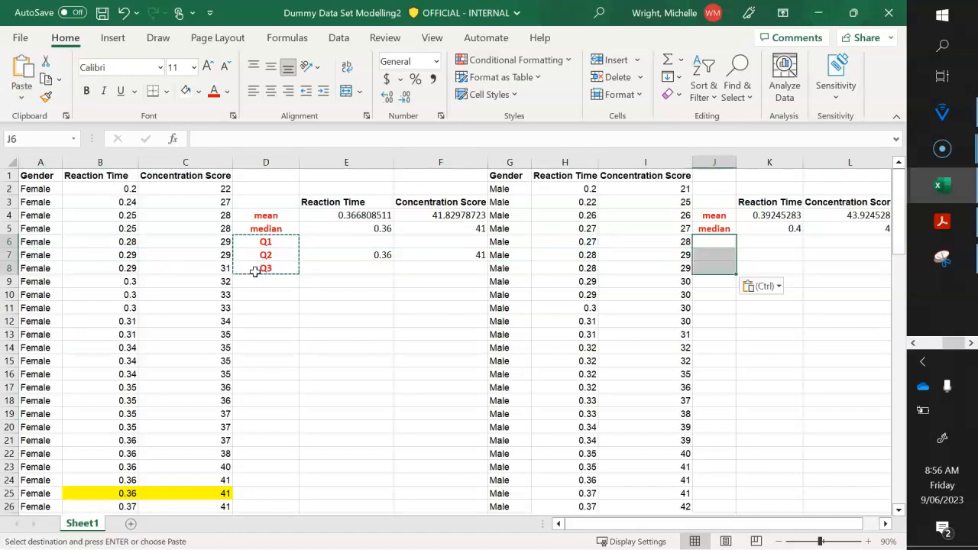
- Link the Male Reaction Time Q2 in cell K7 to the median with the formula =K5
key("Right")
key("Right")
key("Left")
key("Down")
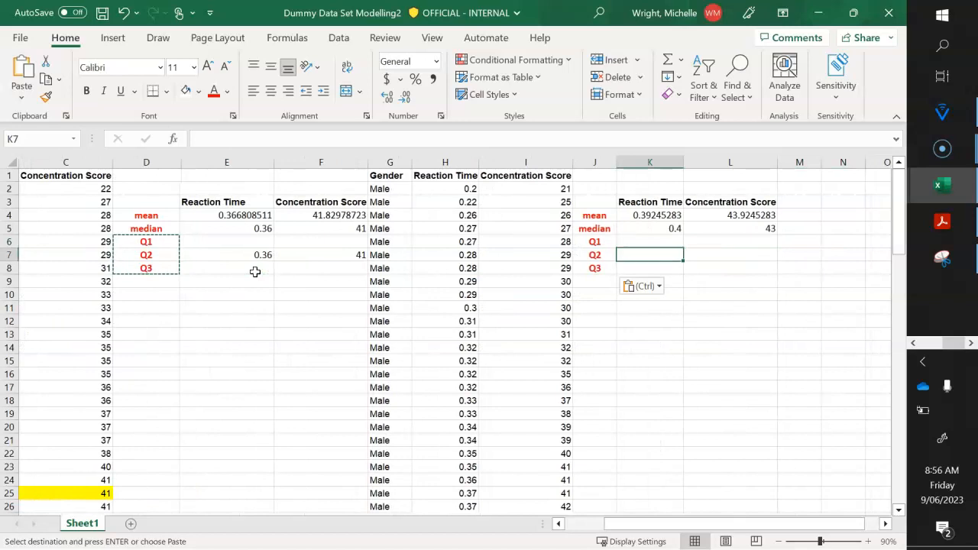
type("=")
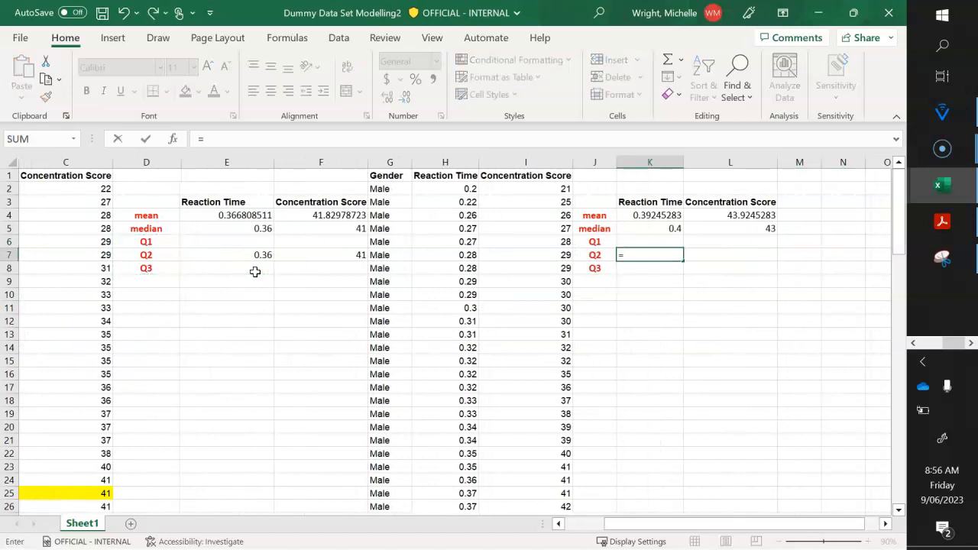
key("Up")
key("Up")
key("Return")
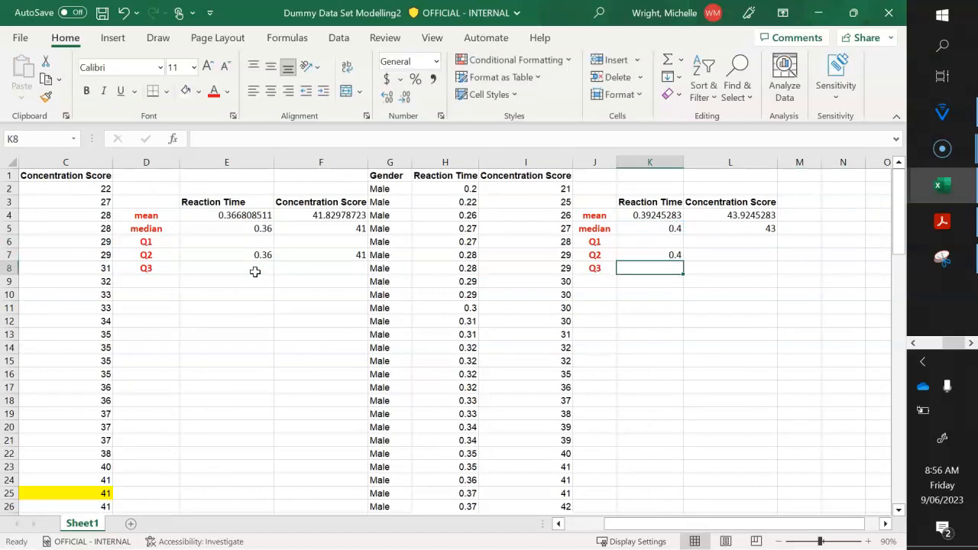
- Link the Male Concentration Score Q2 in cell L7 to the median with the formula =L5
key("Right")
key("Up")
type("=")
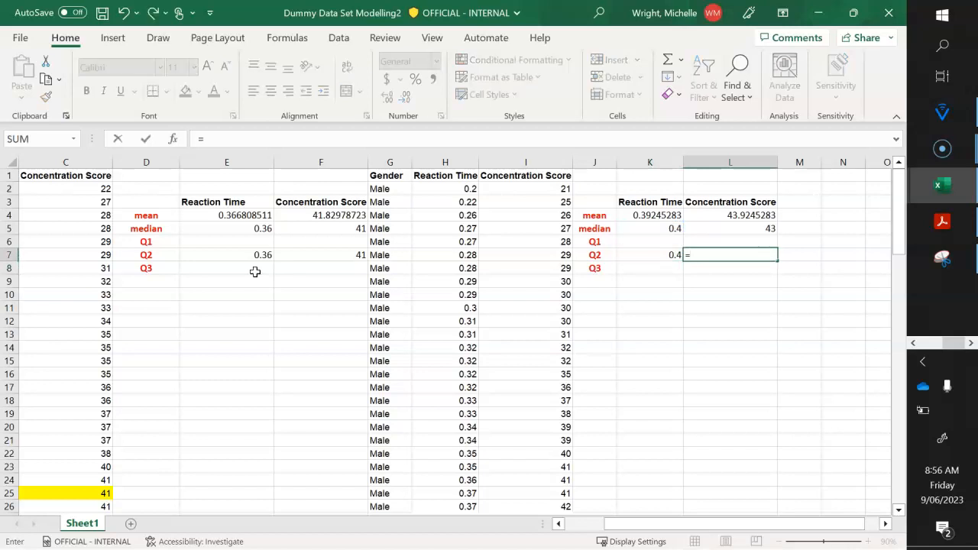
key("Up")
key("Up")
key("Return")
- Examine the sorted Female and Male Reaction Time and Concentration Score data around the highlighted median rows
key("Left")
key("Left")
key("Left")
key("Left")
key("Left")
key("Left")
key("Left")
key("Left")
key("Left")
key("Left")
key("Left")
key("Right")
key("Right")
key("Right")
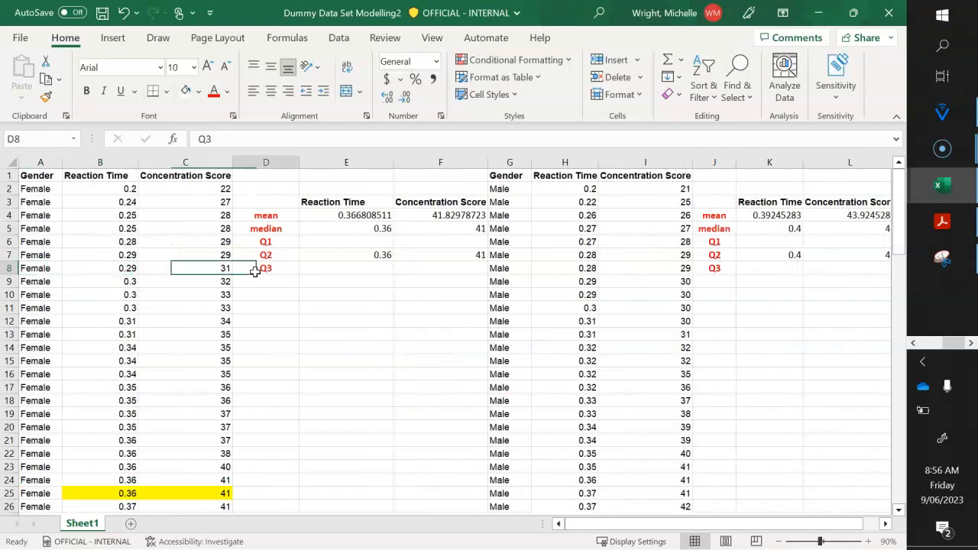
key("Left")
key("Left")
key("Up")
key("Up")
key("Up")
key("Up")
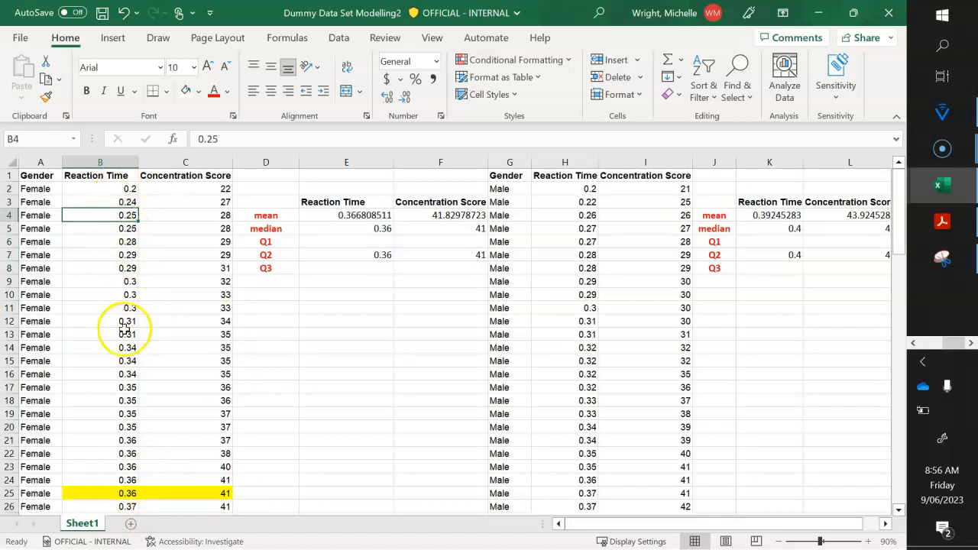
left_click(278, 454)
scroll(279, 454, "down", 3)
scroll(279, 454, "right", 1)
scroll(279, 454, "down", 3)
scroll(279, 454, "left", 1)
scroll(278, 454, "down", 3)
scroll(279, 454, "up", 7)
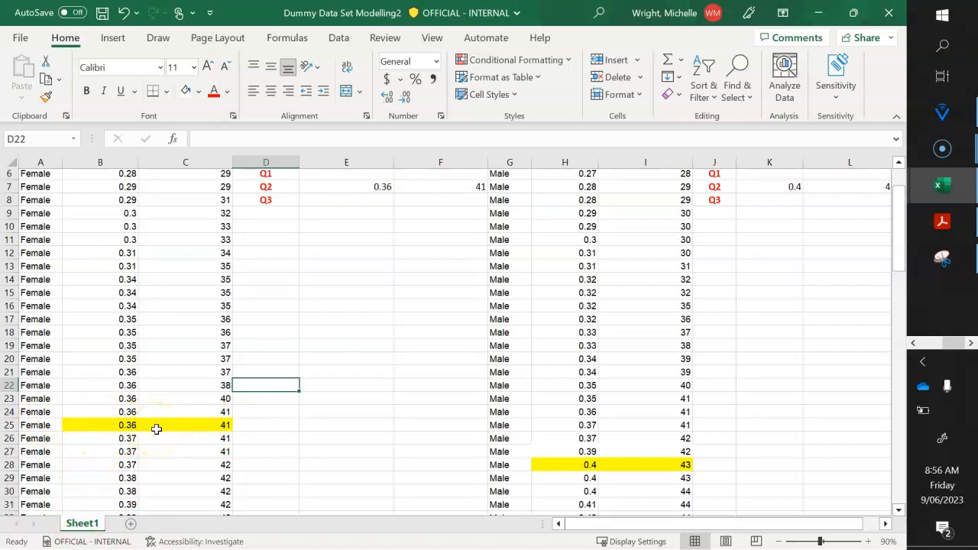
scroll(156, 429, "up", 2)
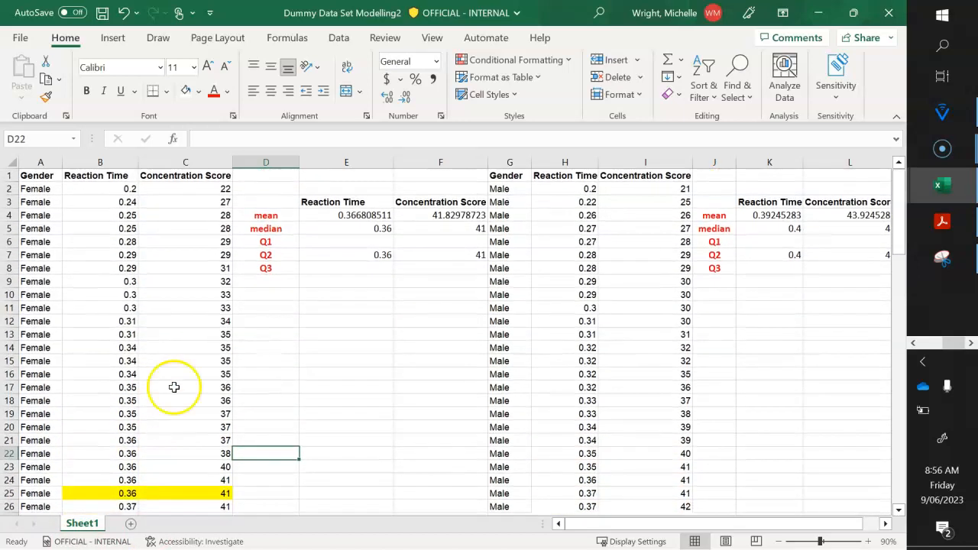
left_click(302, 322)
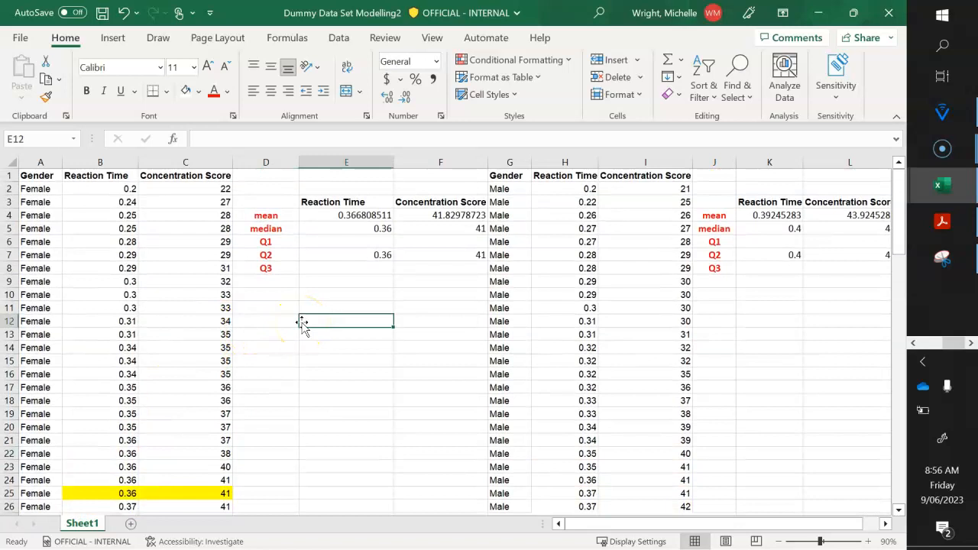